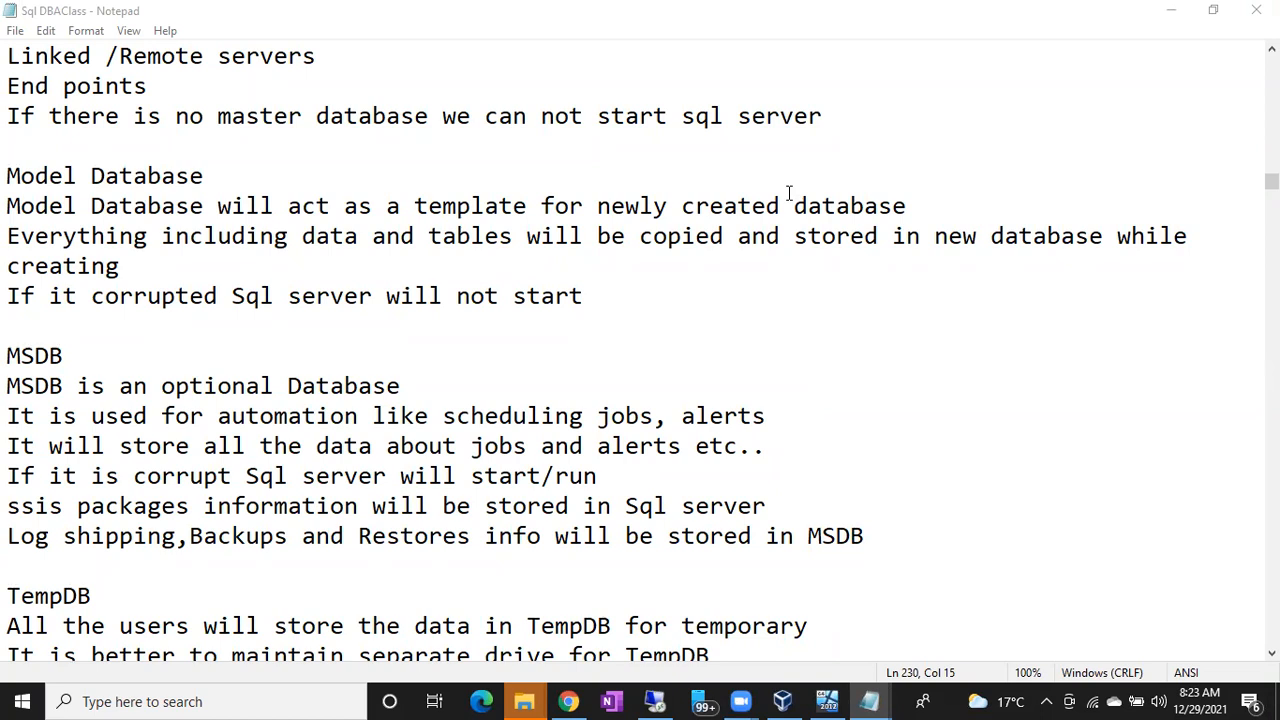
# - Read the MSDB notes and continue to the TempDB section of the class notes
pyautogui.click(369, 334)
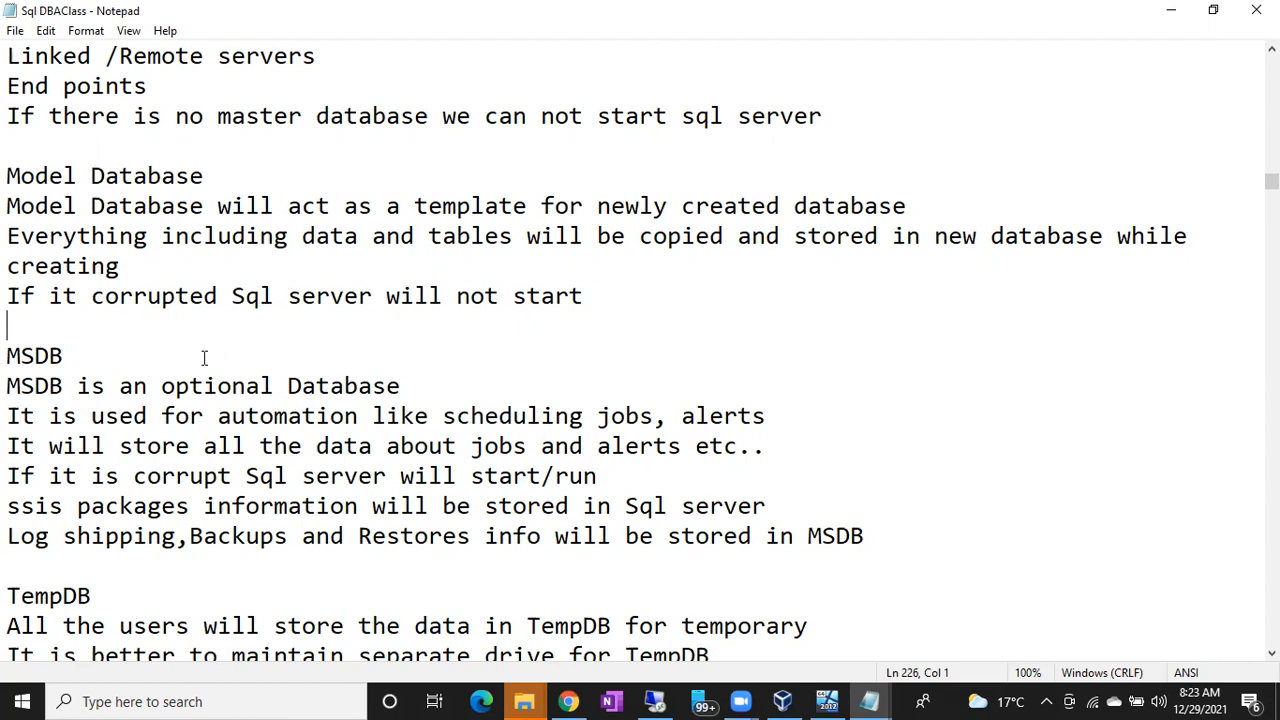
pyautogui.click(92, 385)
pyautogui.scroll(-1, 94, 388)
pyautogui.scroll(-3, 94, 388)
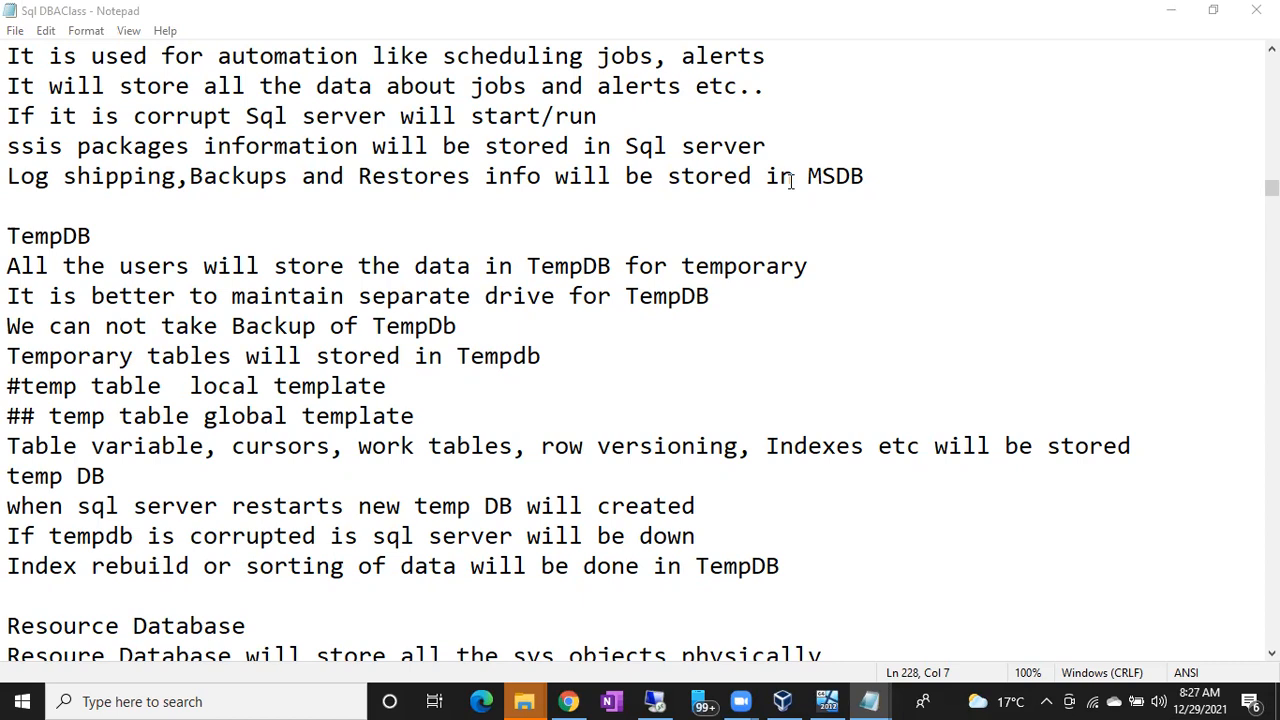
# - Switch to the remote SQL Server Management Studio session and check tempdb's creation date against the server clock in its database properties
pyautogui.click(568, 701)
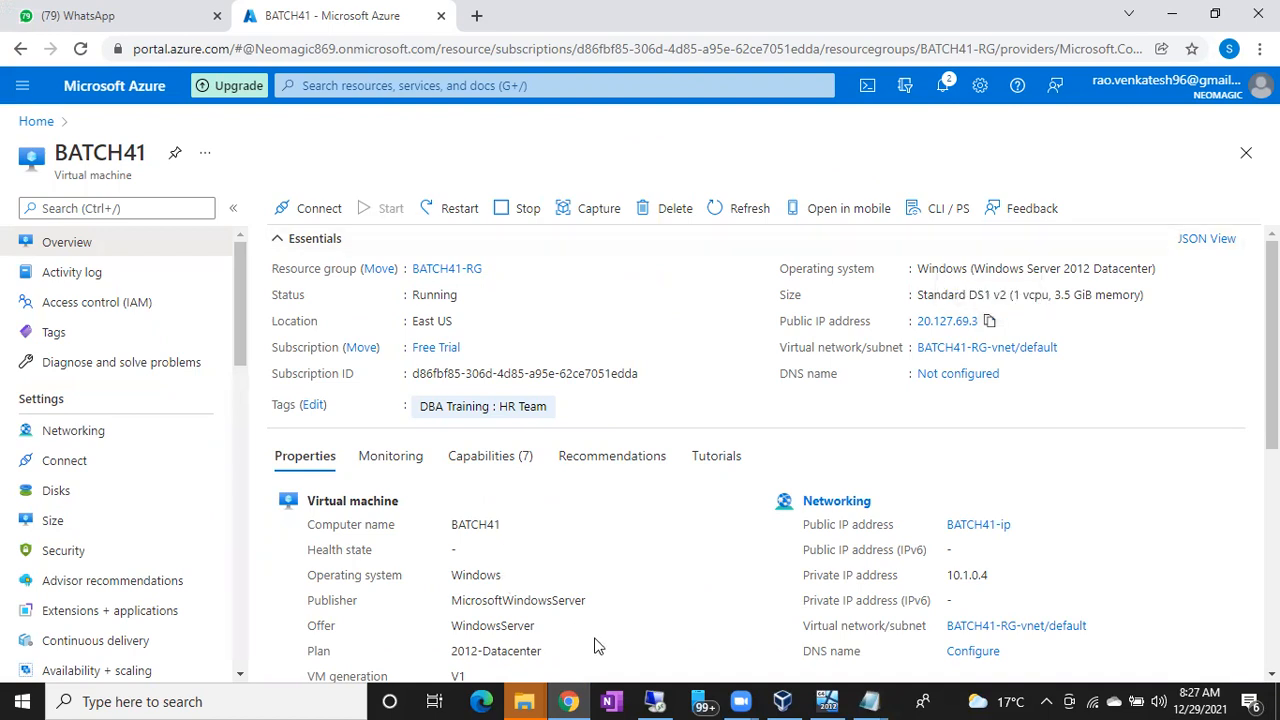
pyautogui.click(655, 700)
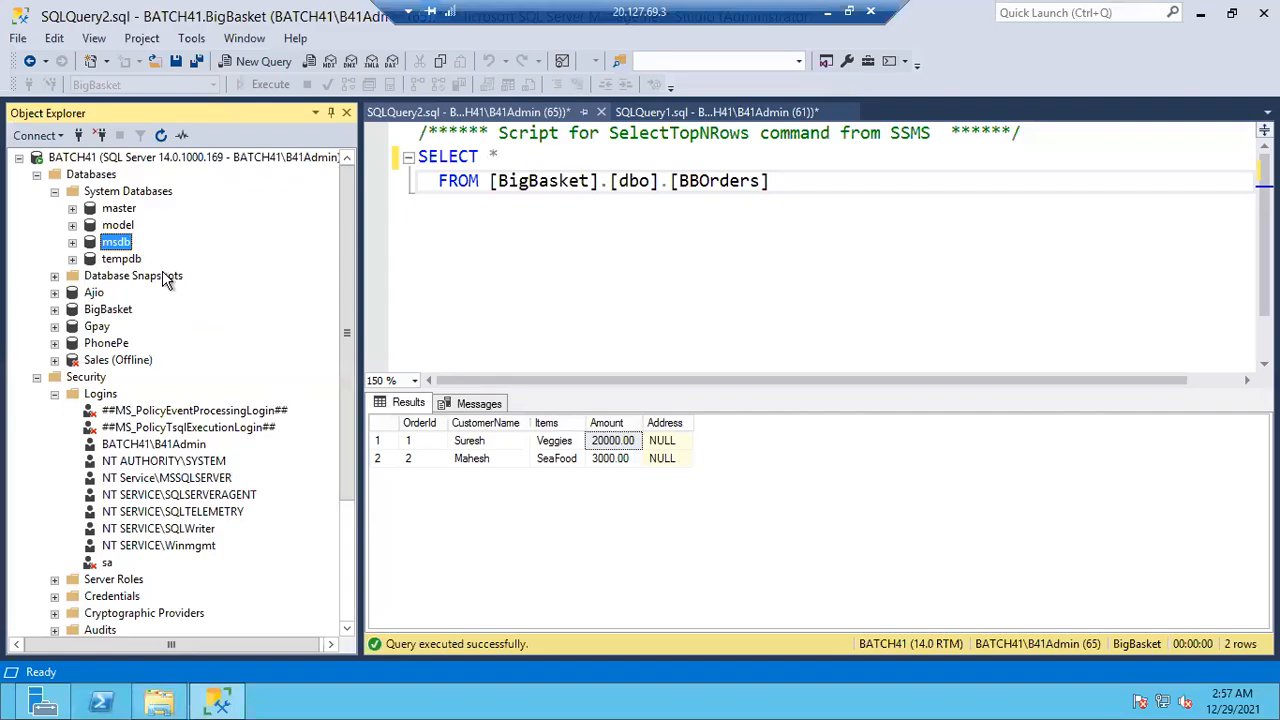
pyautogui.click(125, 262)
pyautogui.rightClick(131, 268)
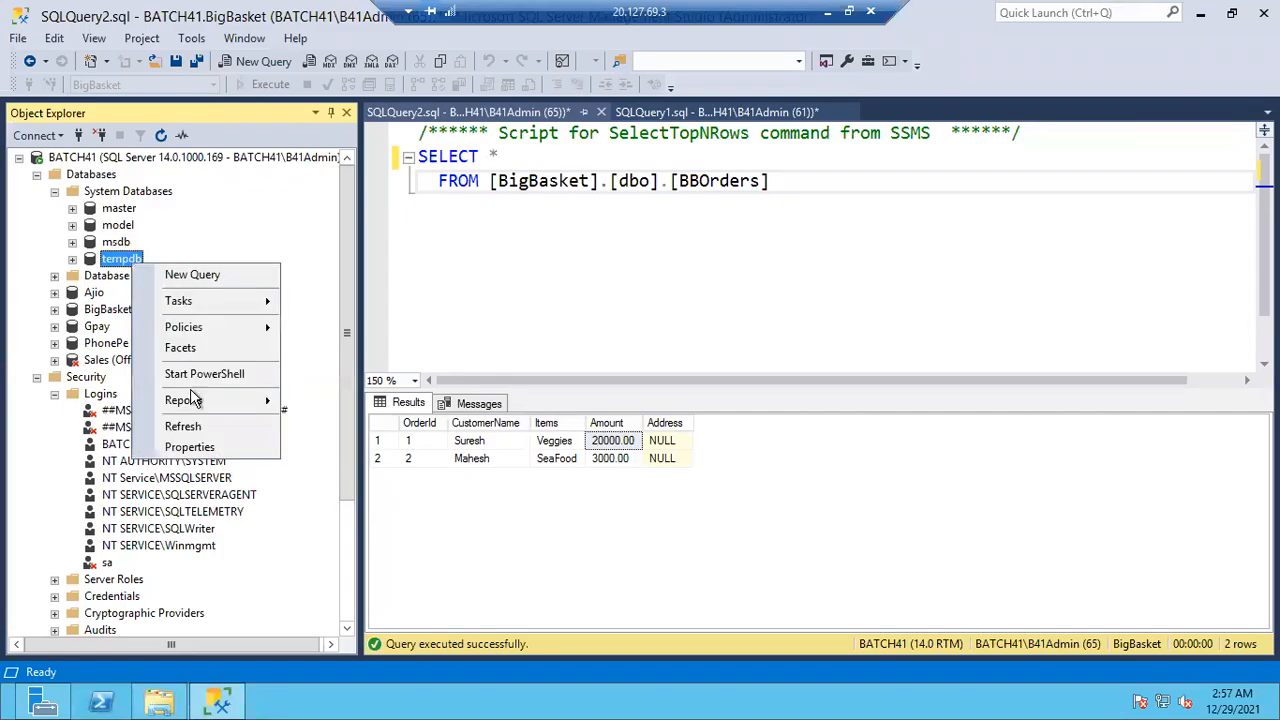
pyautogui.click(198, 451)
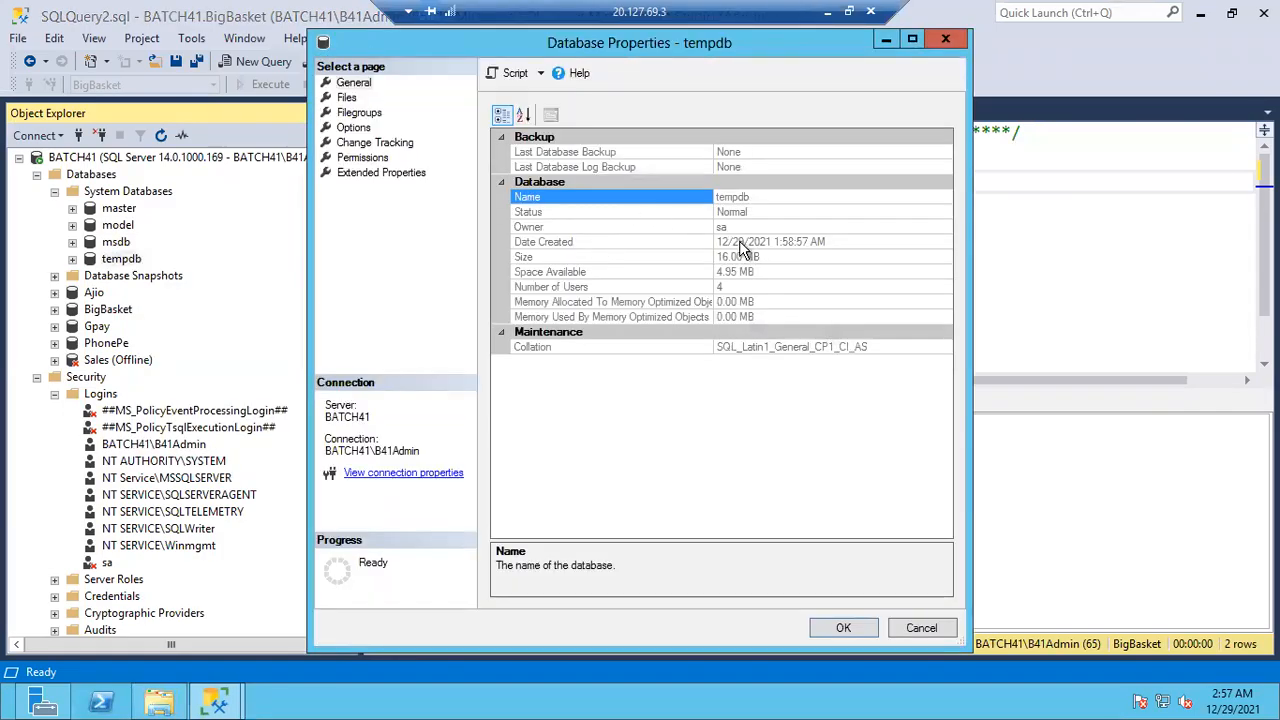
pyautogui.click(836, 244)
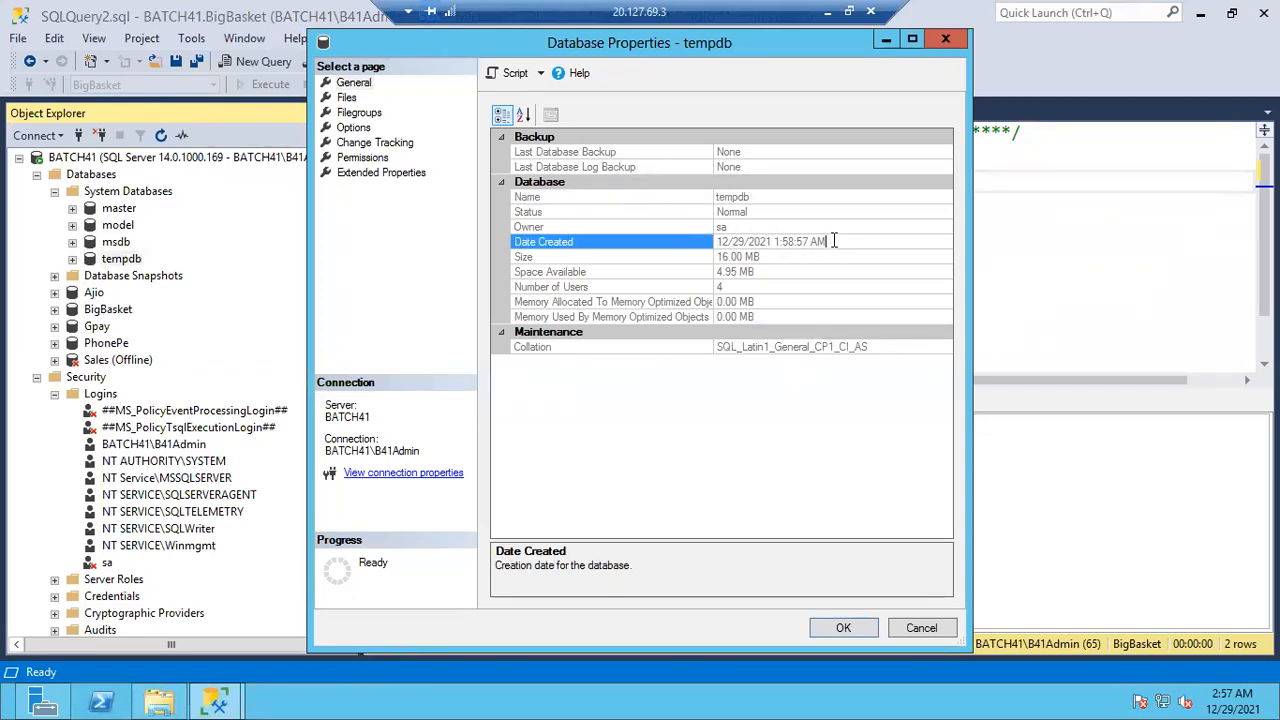
pyautogui.moveTo(827, 242); pyautogui.dragTo(705, 241)
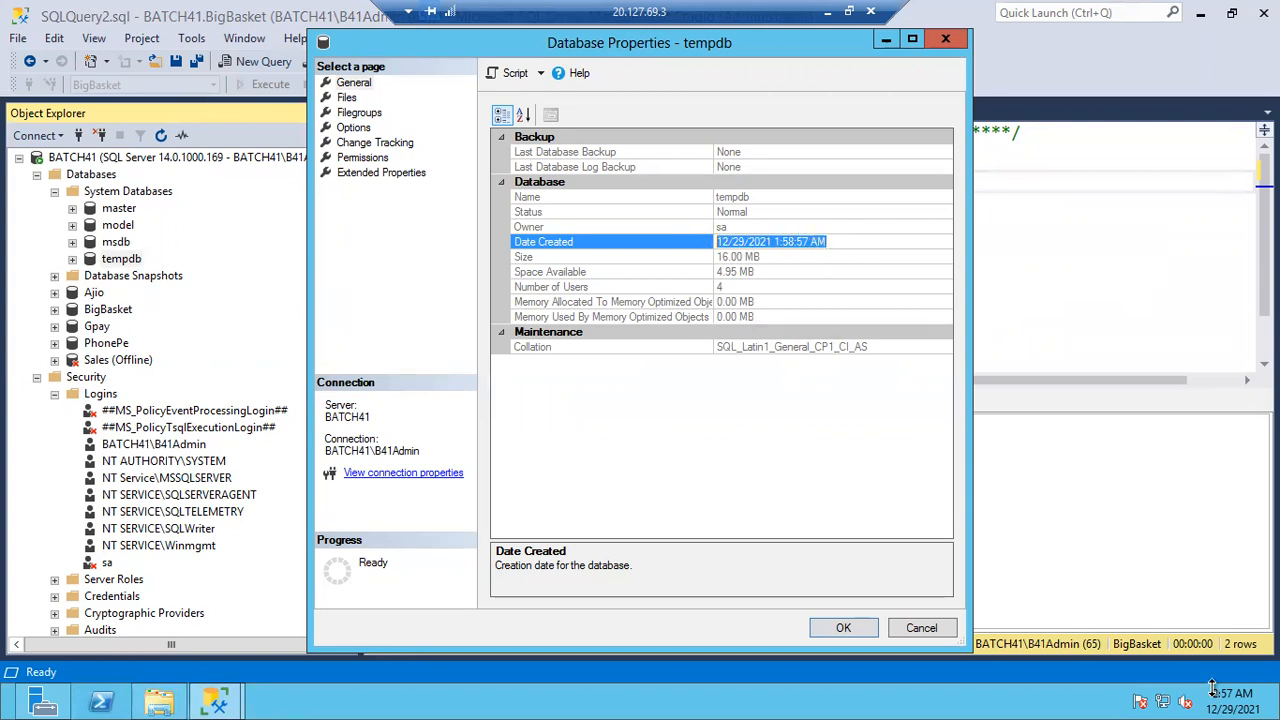
pyautogui.moveTo(1245, 705)
pyautogui.click(921, 629)
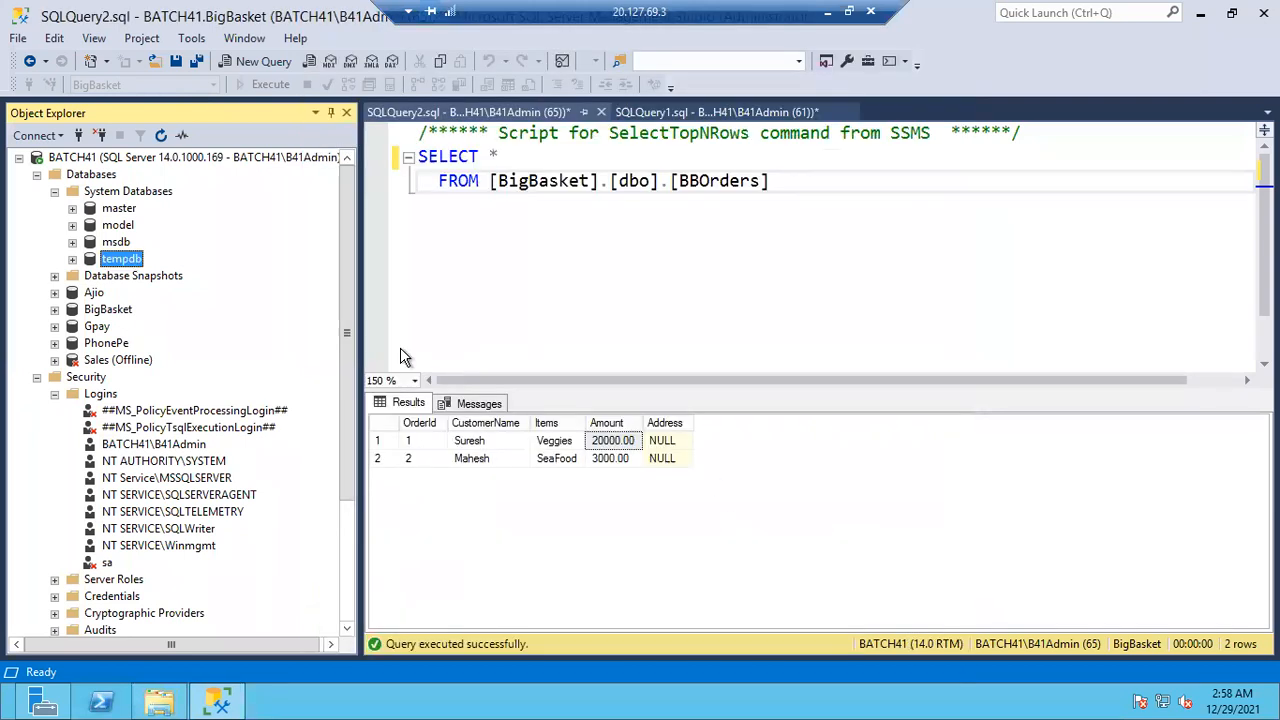
# - Check the creation date of the master database in its properties
pyautogui.rightClick(119, 209)
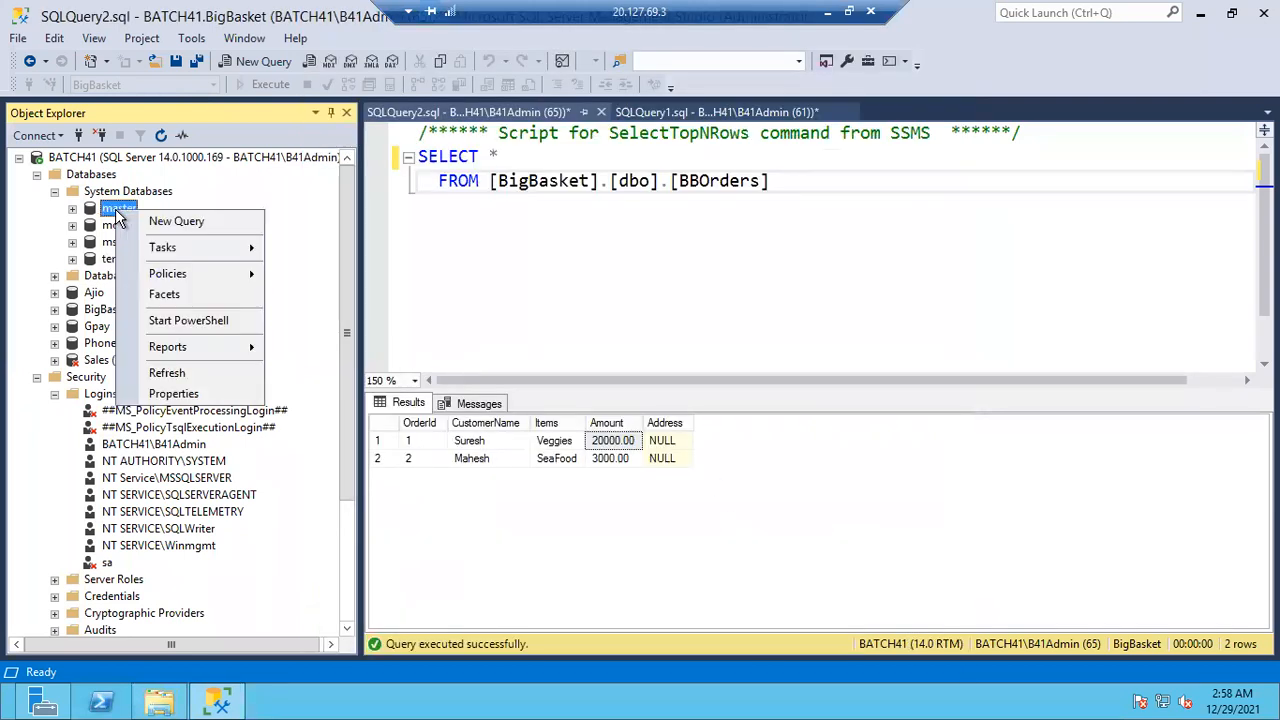
pyautogui.click(168, 394)
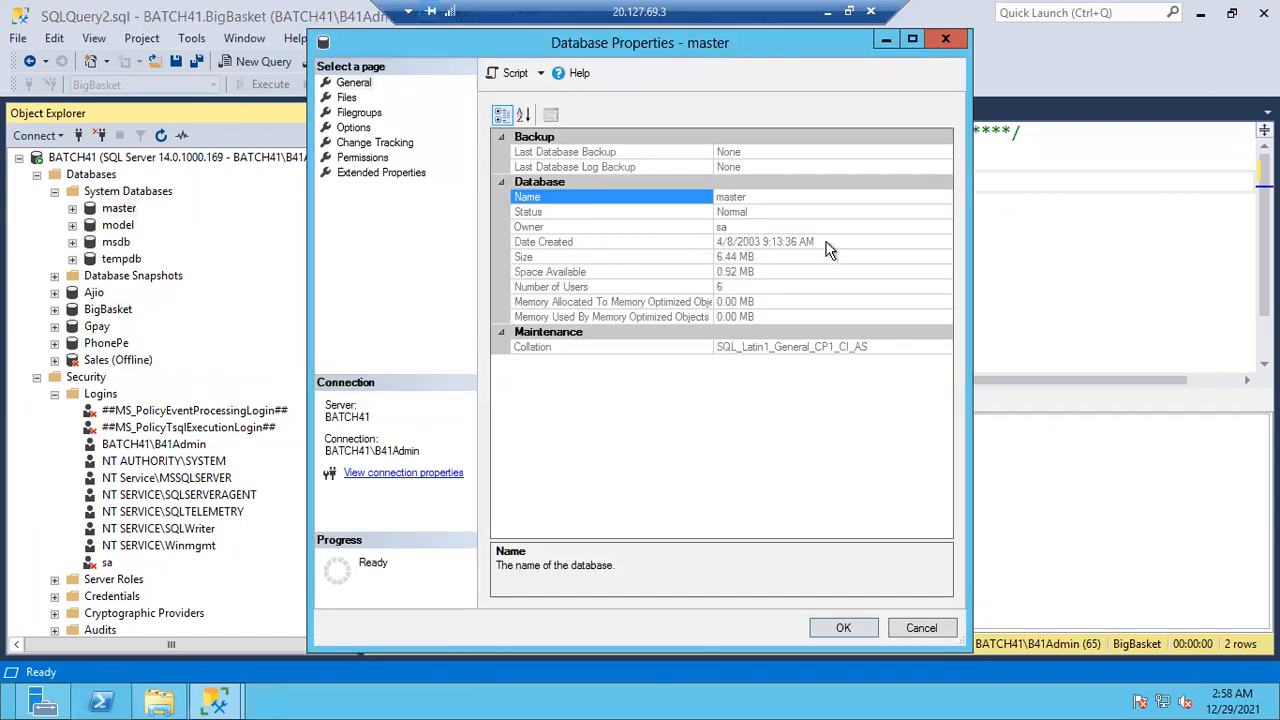
pyautogui.click(708, 241)
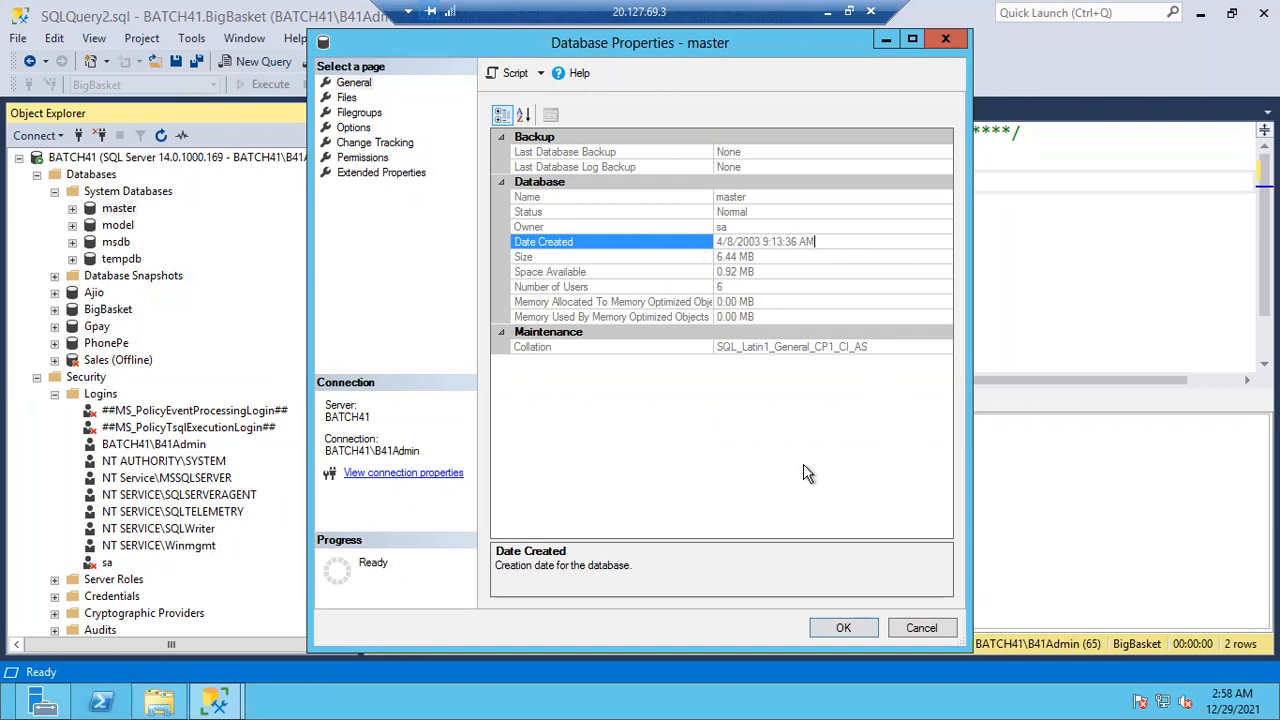
pyautogui.click(920, 627)
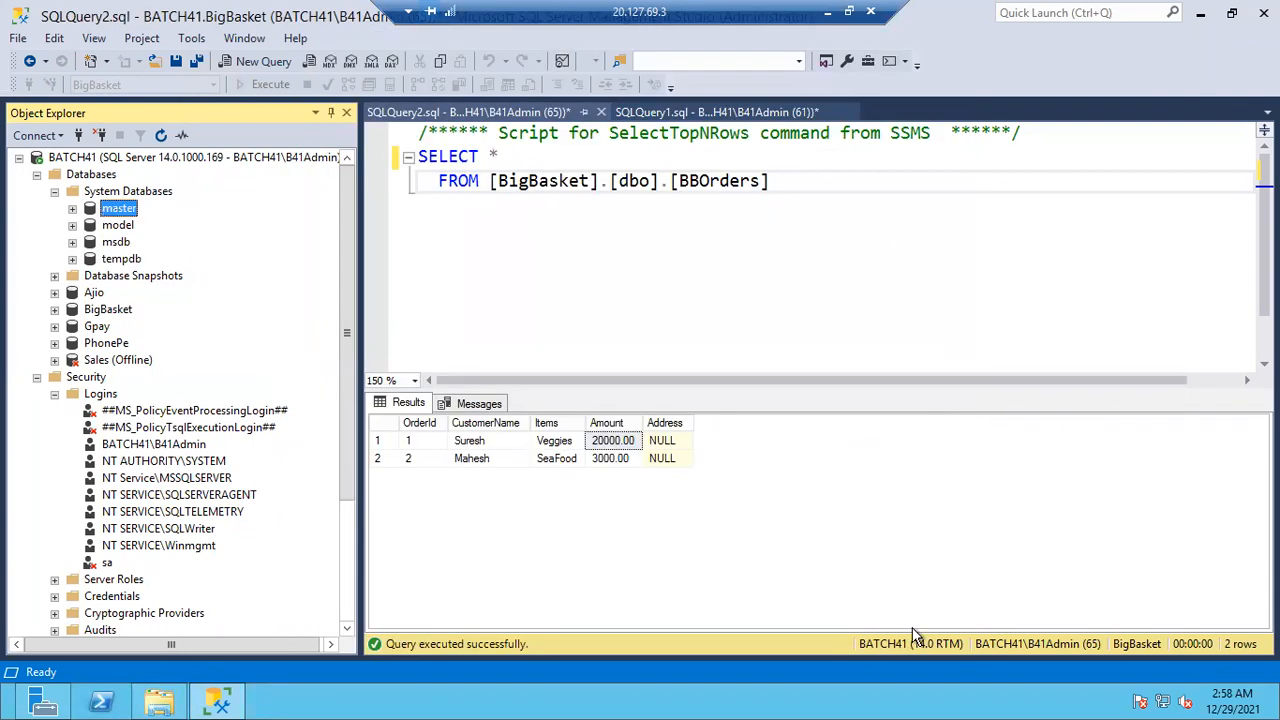
# - Check the creation date of the model database in its properties
pyautogui.rightClick(118, 229)
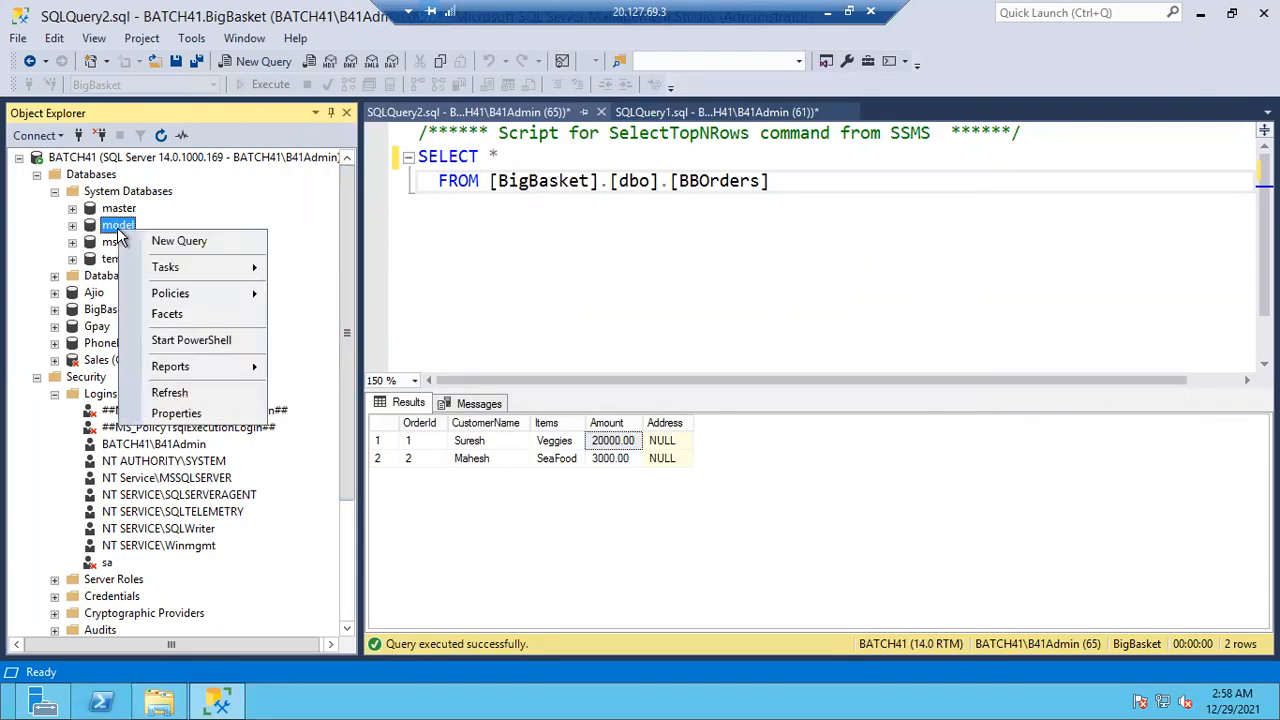
pyautogui.click(176, 413)
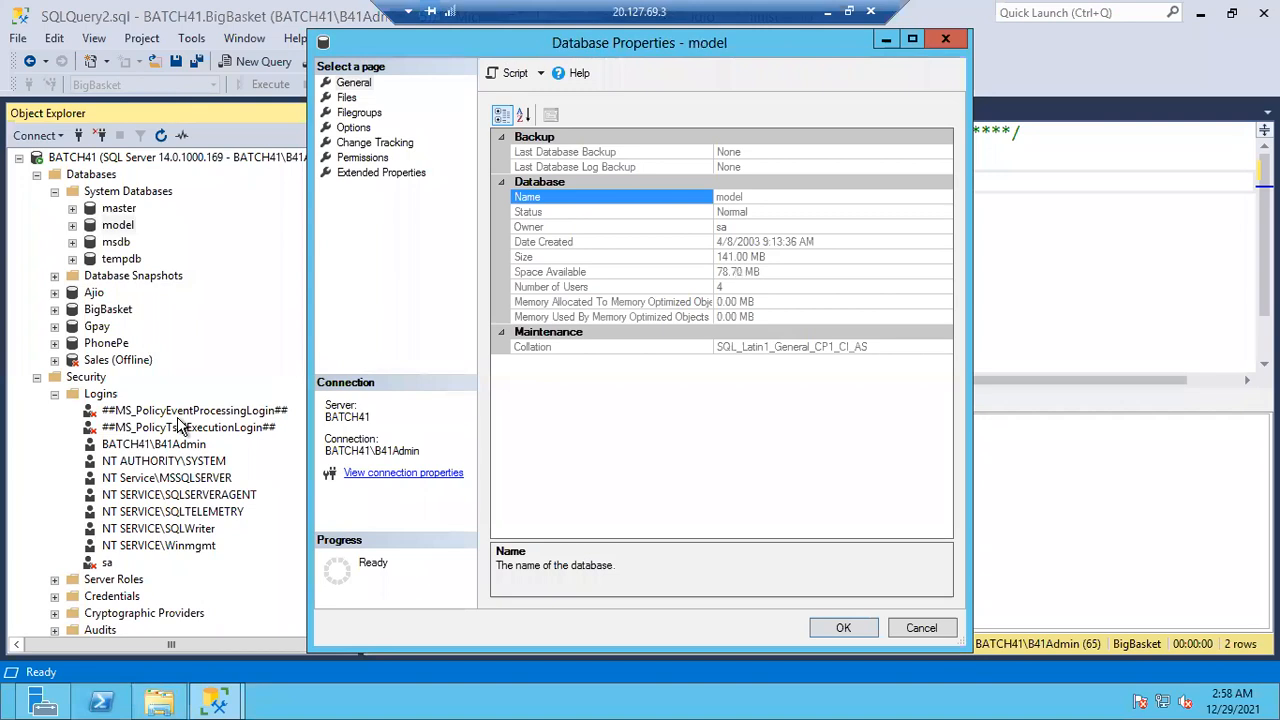
pyautogui.click(762, 244)
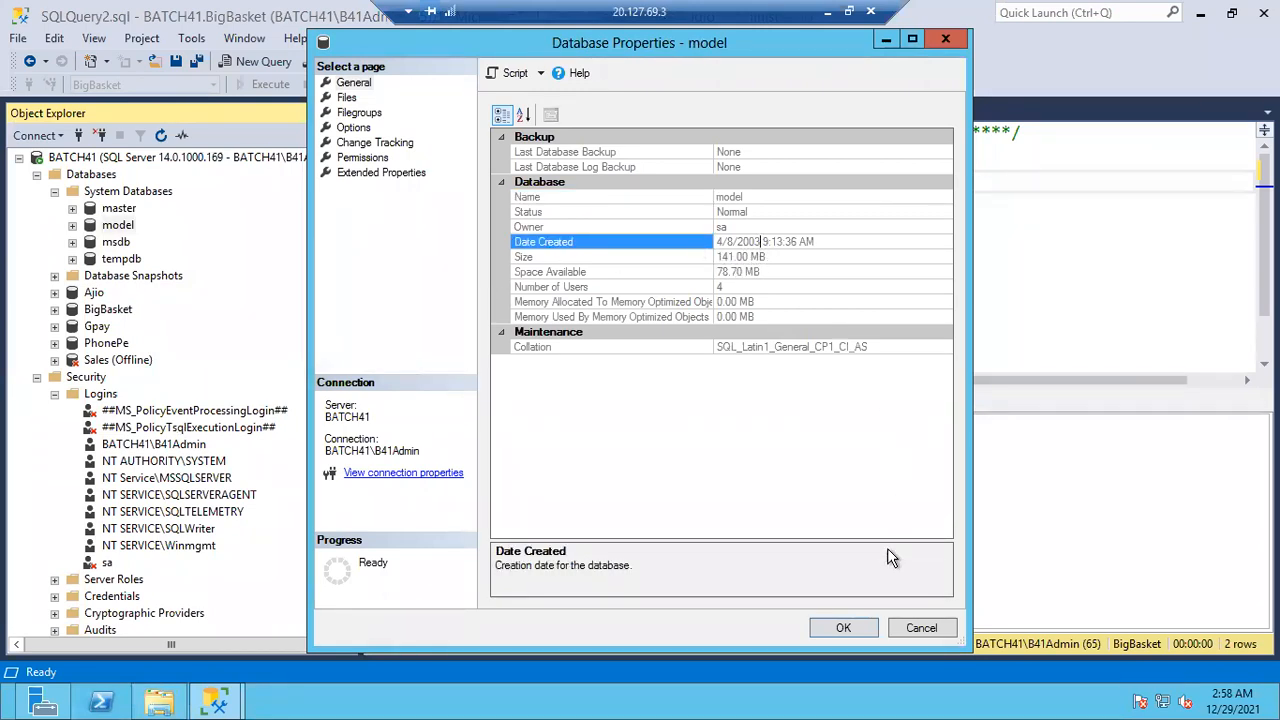
pyautogui.click(921, 629)
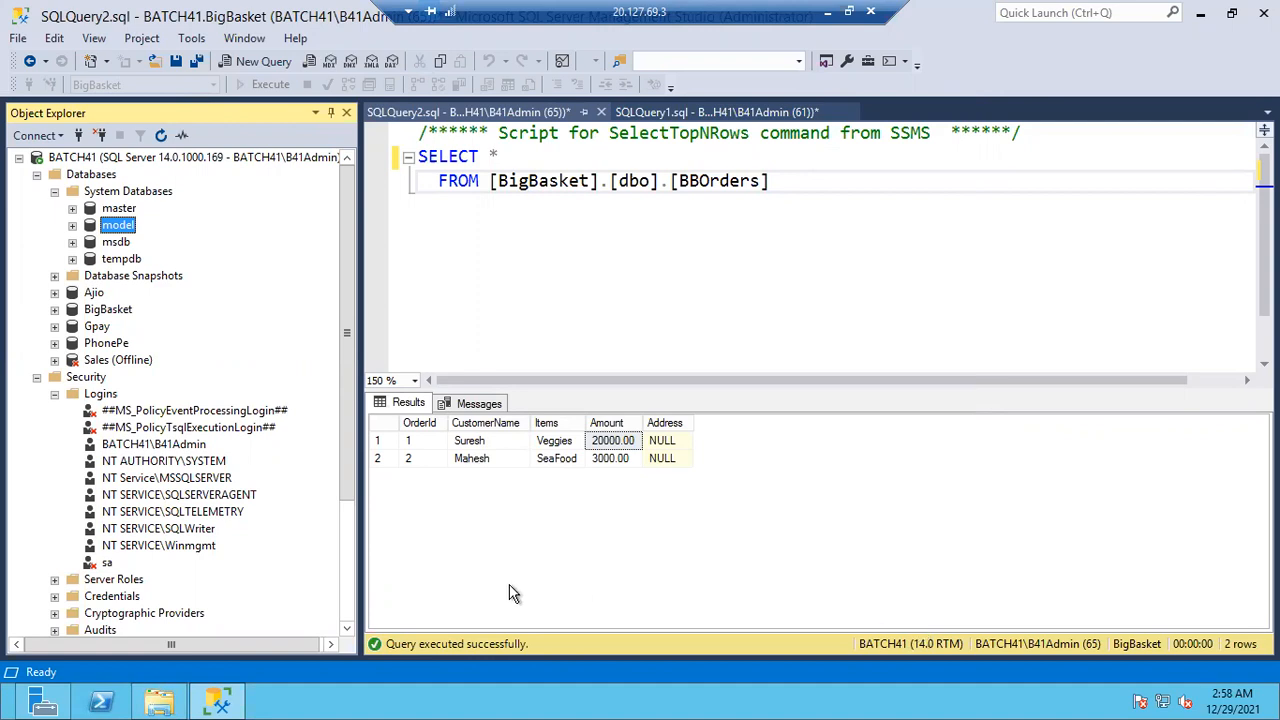
# - Compare tempdb's creation date in its properties with the server's CPU up time in Task Manager, closing both windows
pyautogui.rightClick(124, 262)
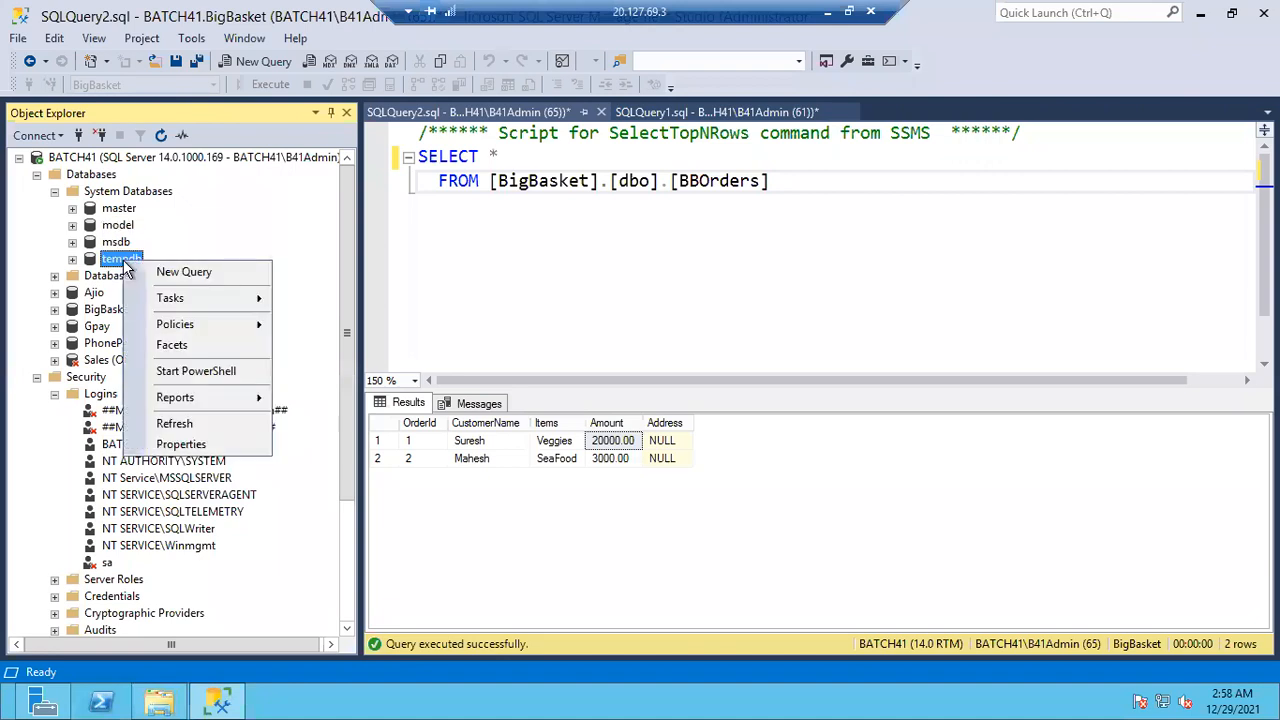
pyautogui.click(199, 446)
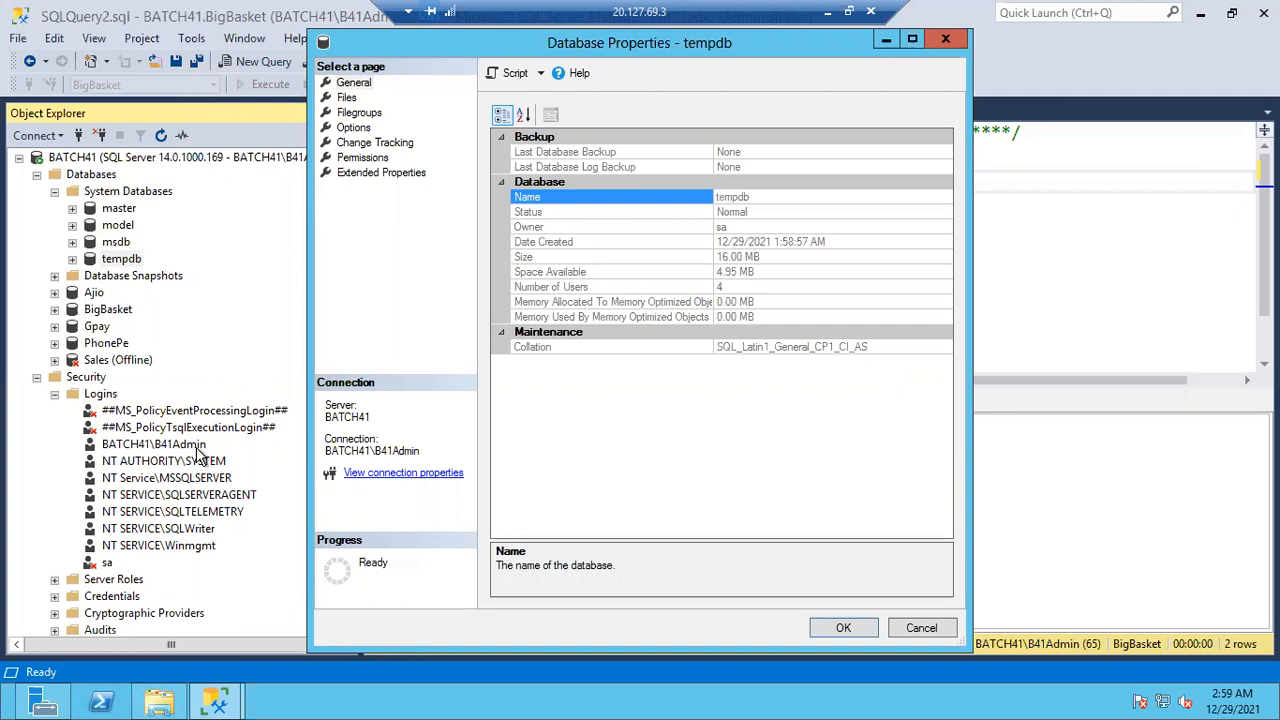
pyautogui.click(296, 698)
pyautogui.rightClick(296, 698)
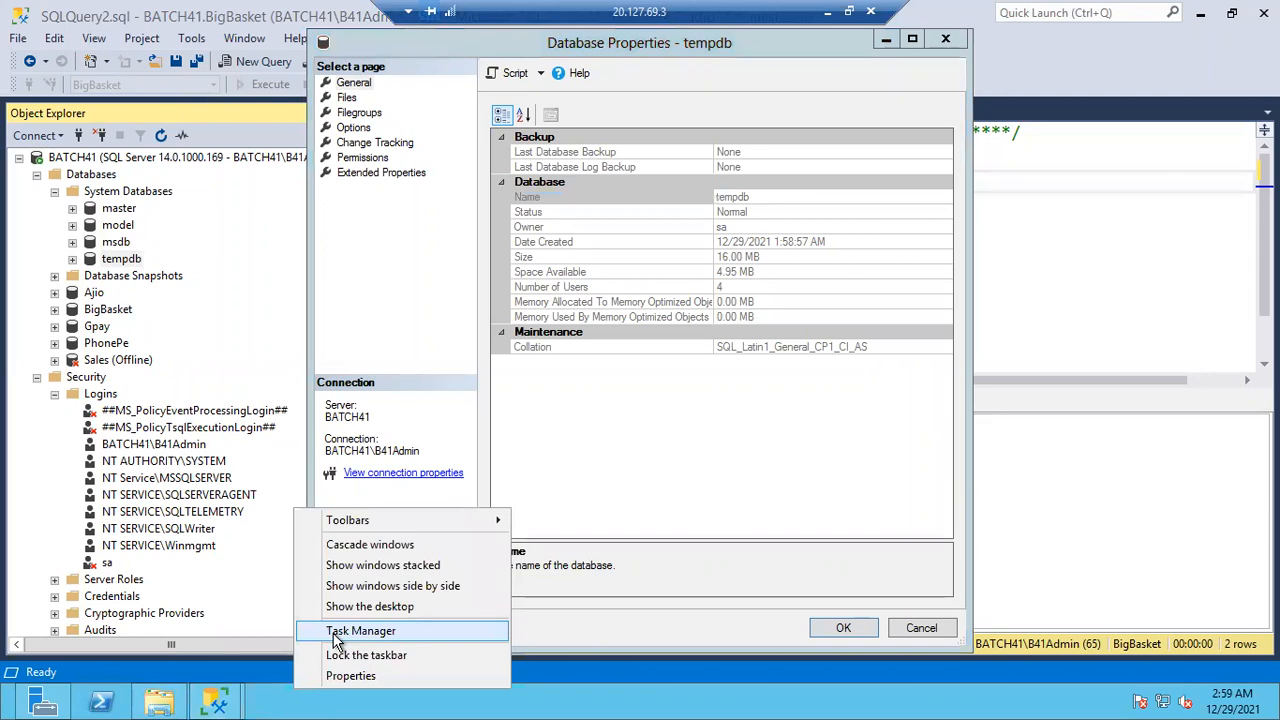
pyautogui.click(330, 628)
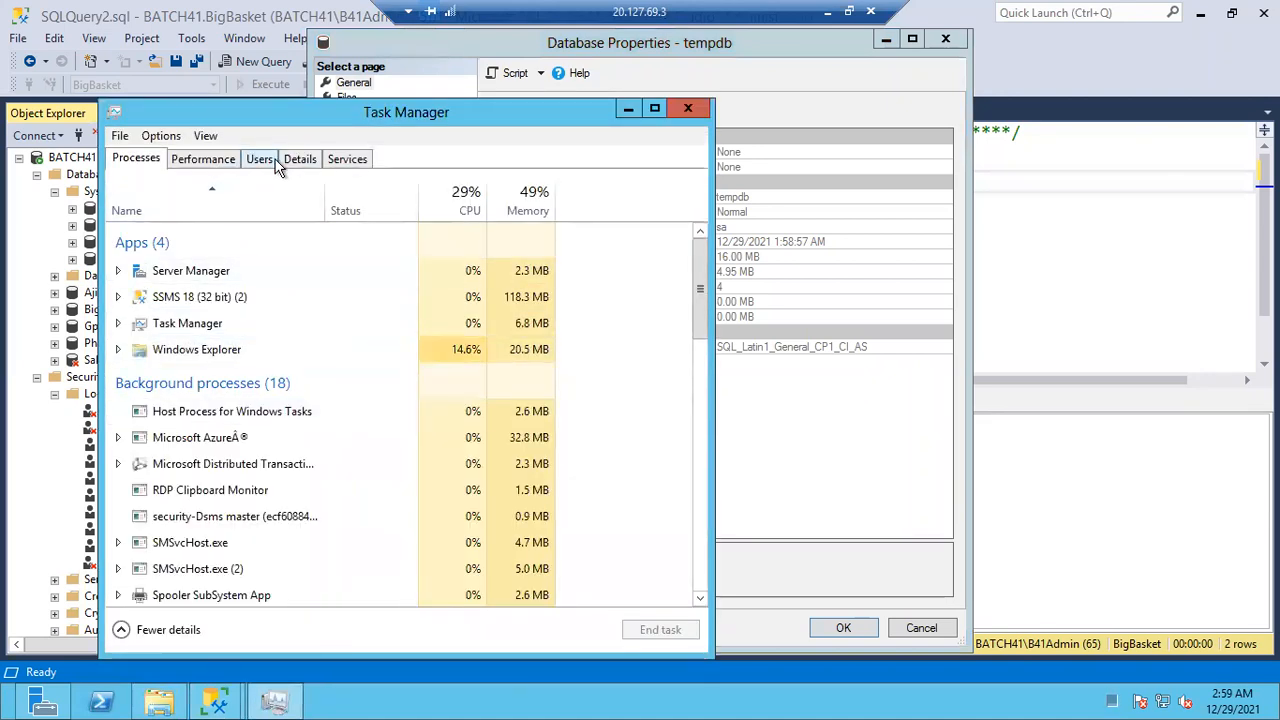
pyautogui.click(218, 162)
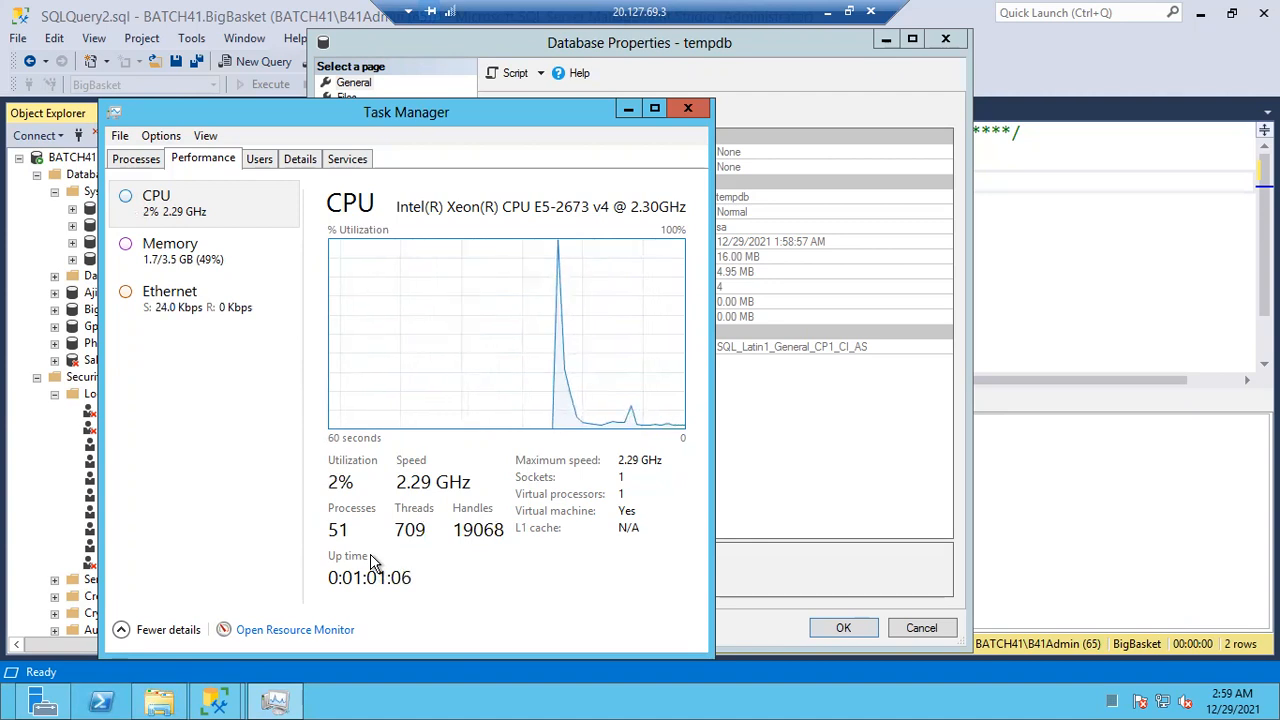
pyautogui.click(718, 100)
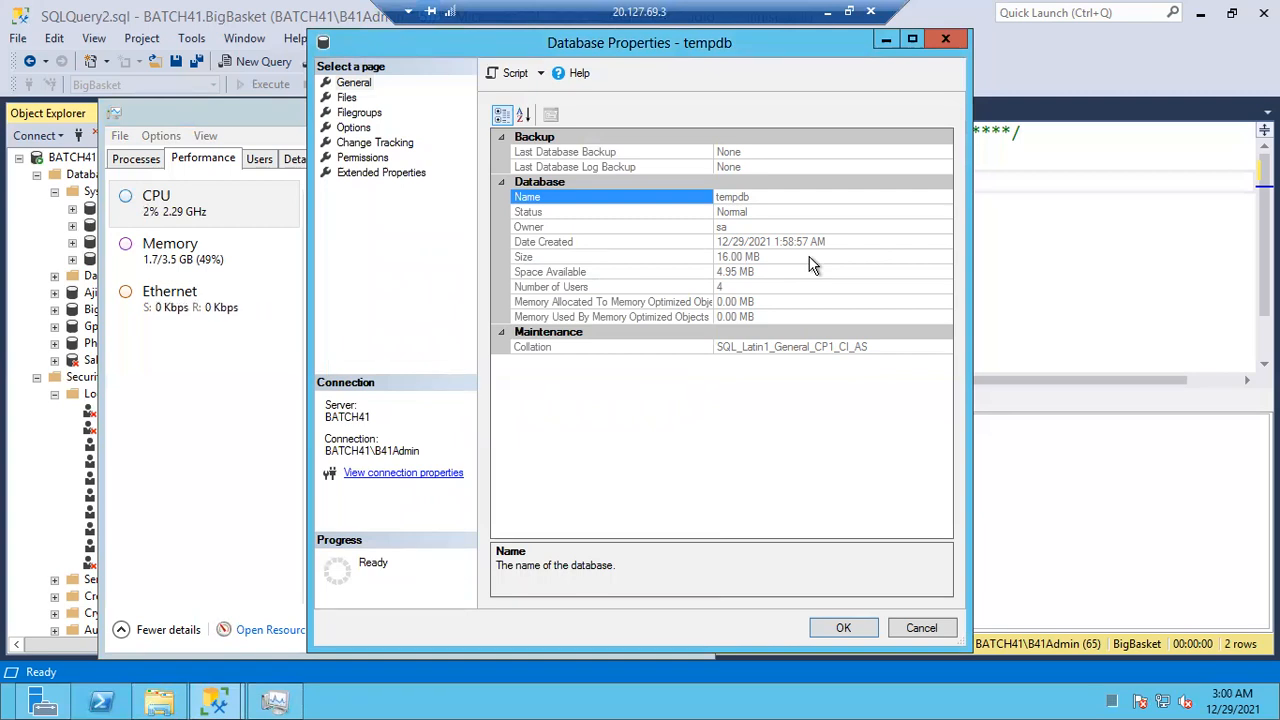
pyautogui.click(916, 632)
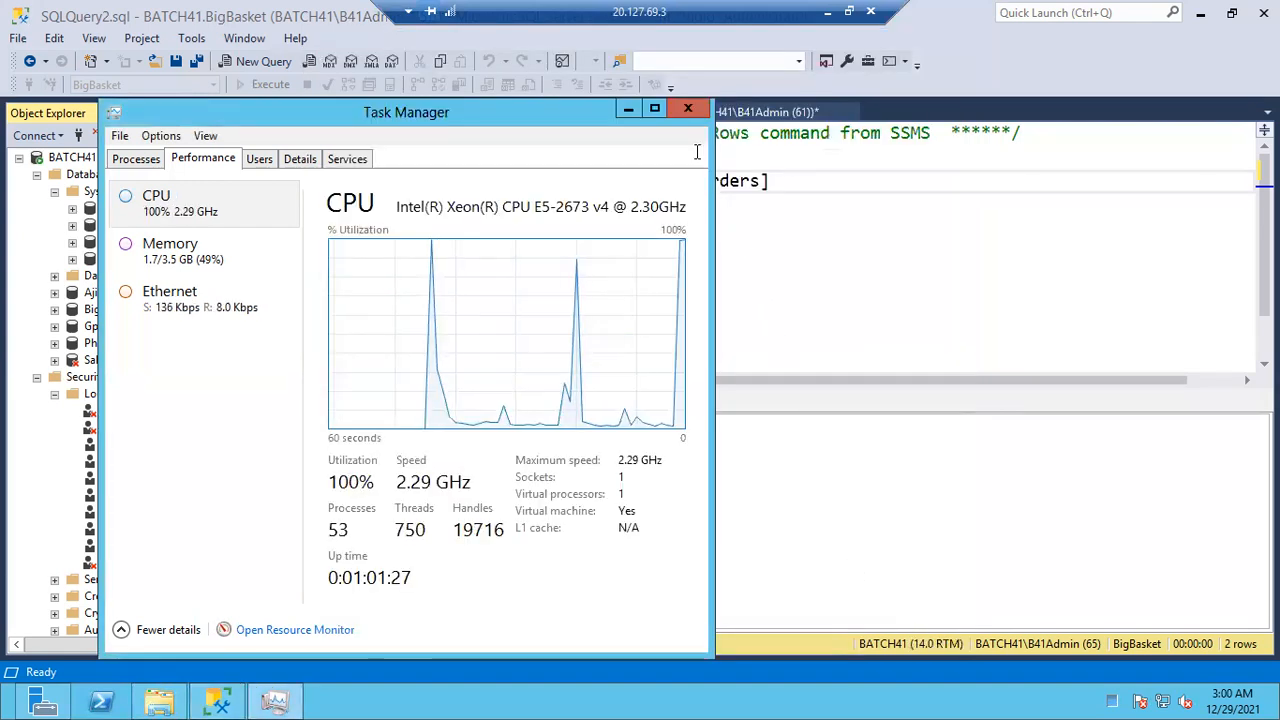
pyautogui.click(684, 106)
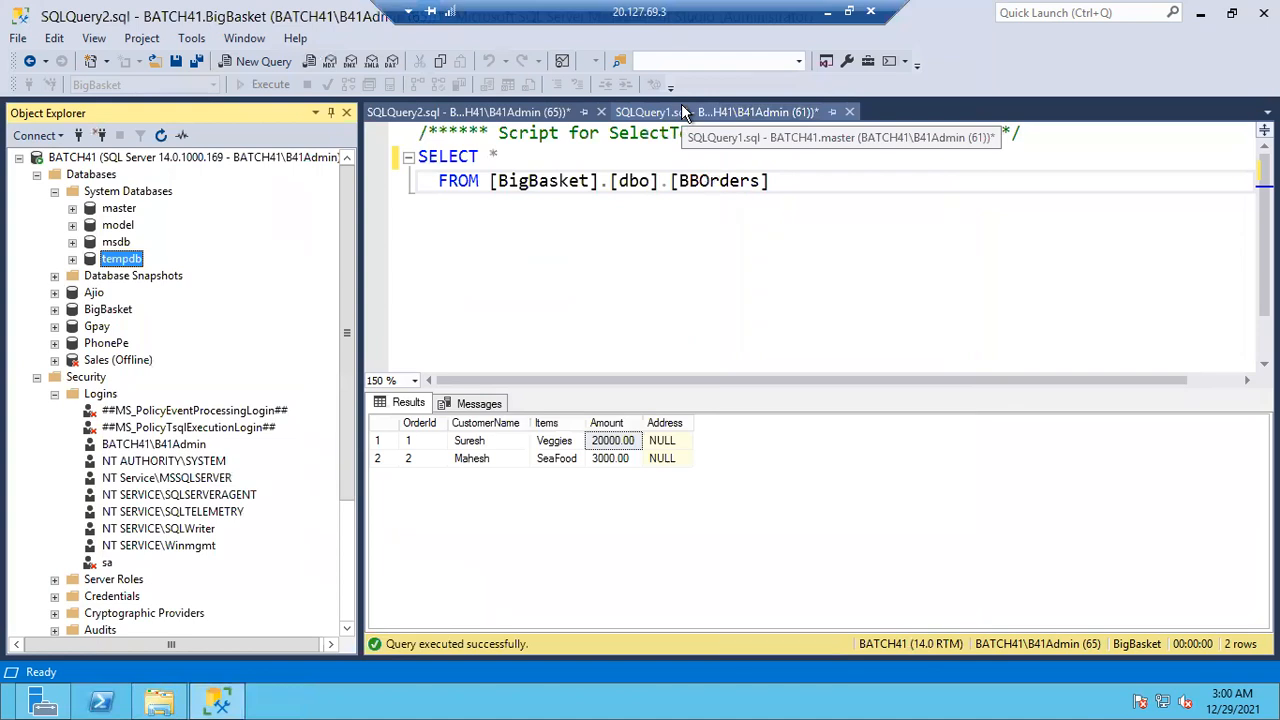
# - Bring the sys.sysaltfiles query into view and inspect the number of users in tempdb's properties
pyautogui.click(462, 113)
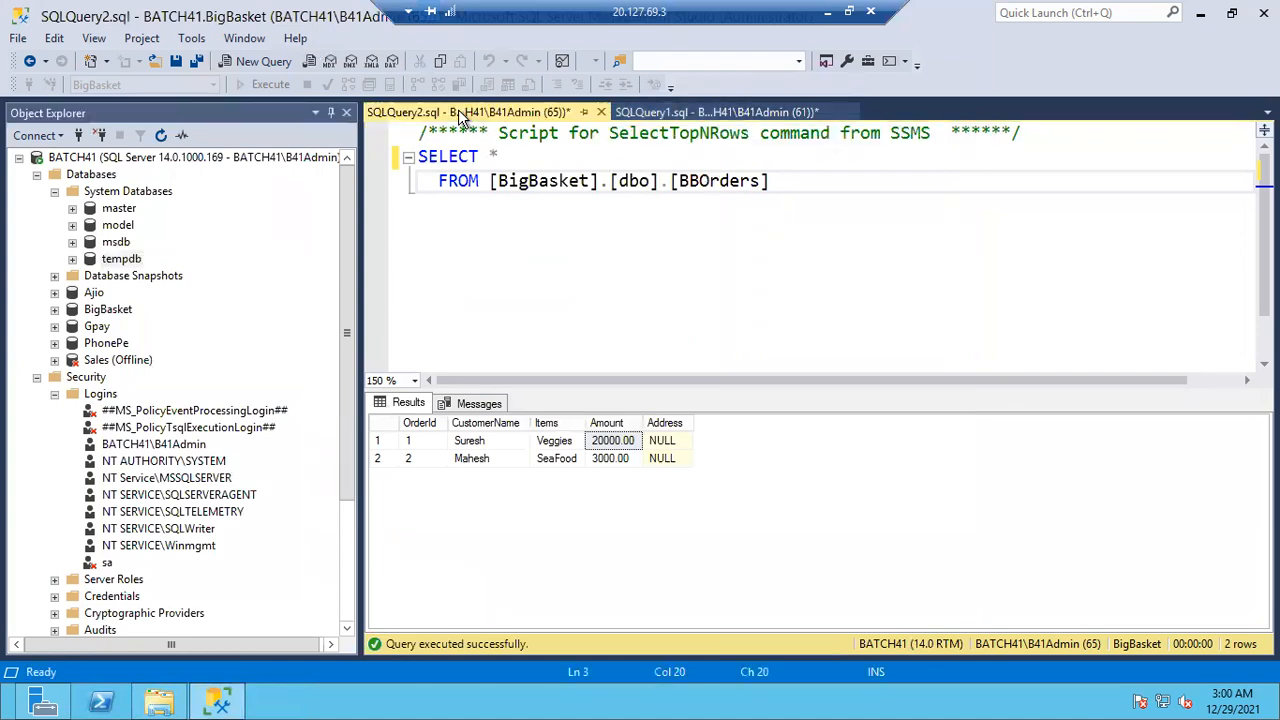
pyautogui.click(671, 110)
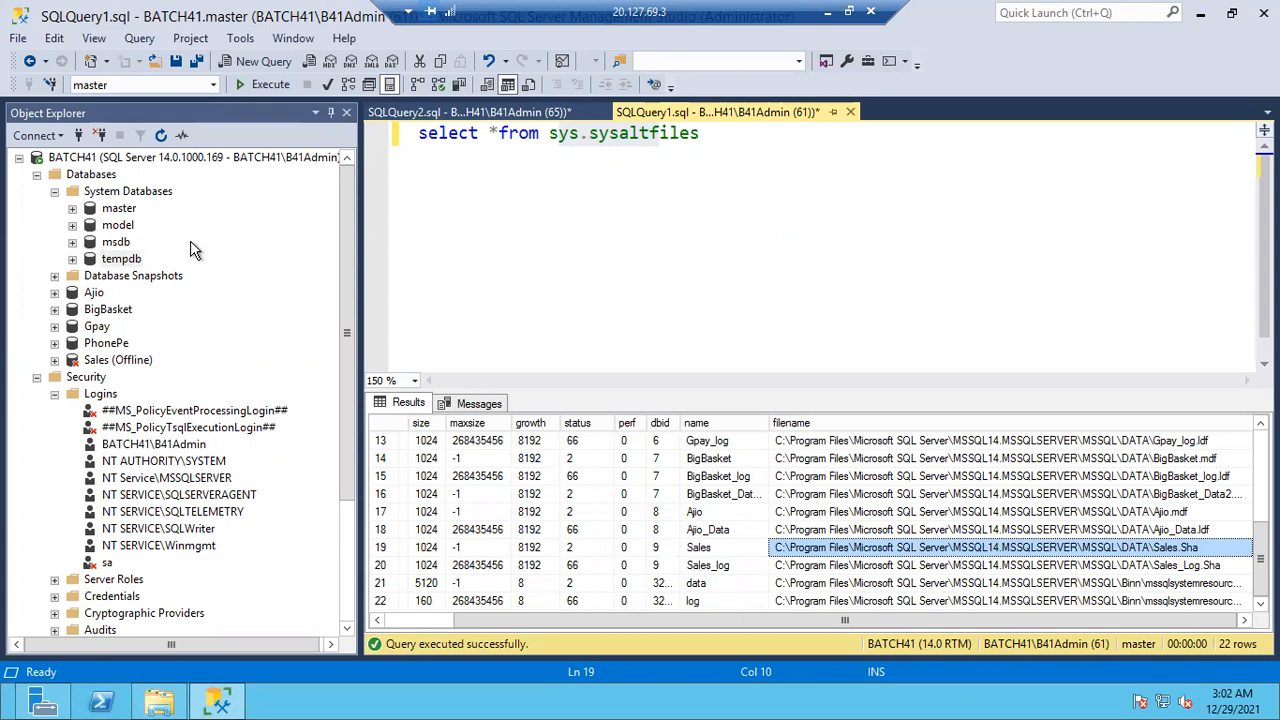
pyautogui.rightClick(128, 262)
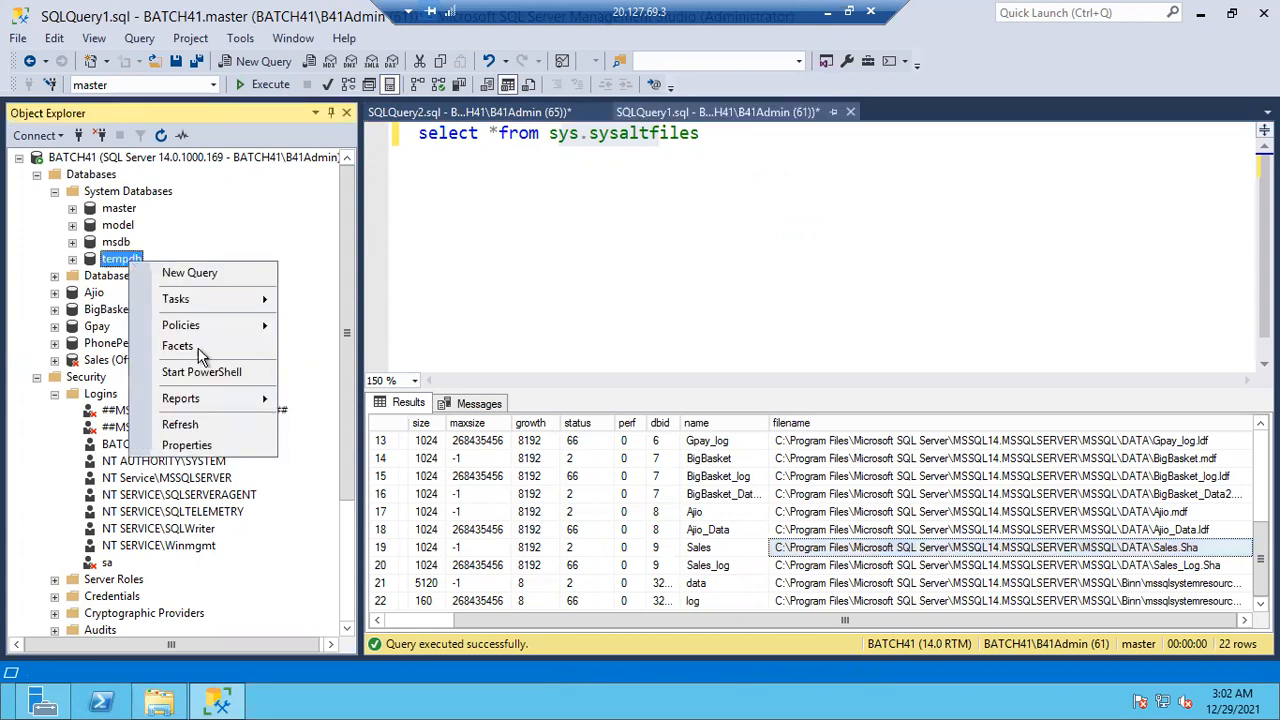
pyautogui.click(208, 441)
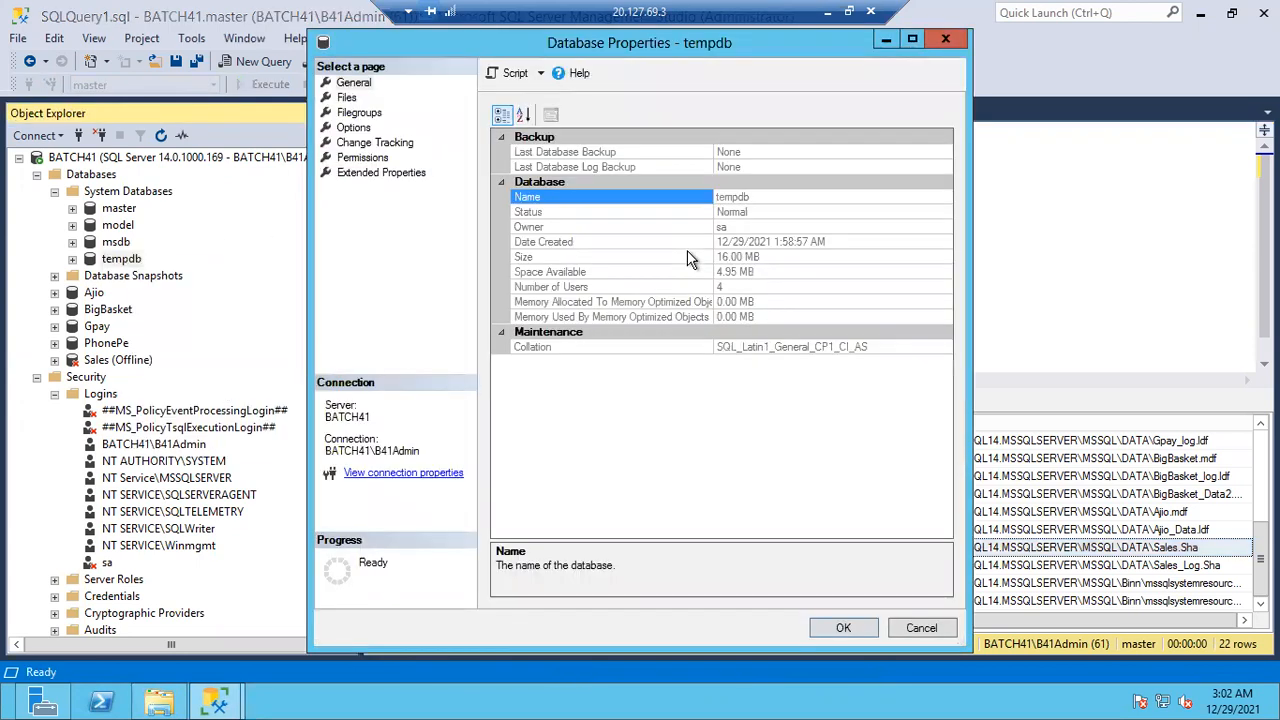
pyautogui.click(676, 290)
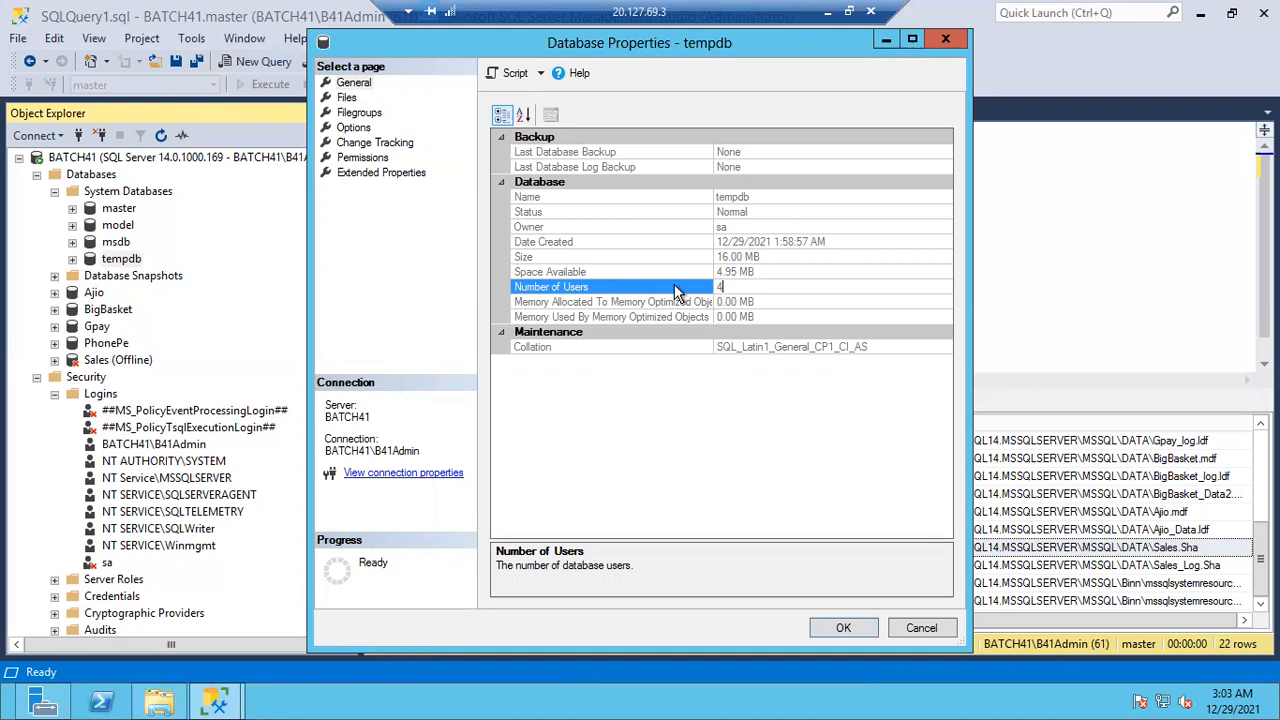
pyautogui.click(920, 628)
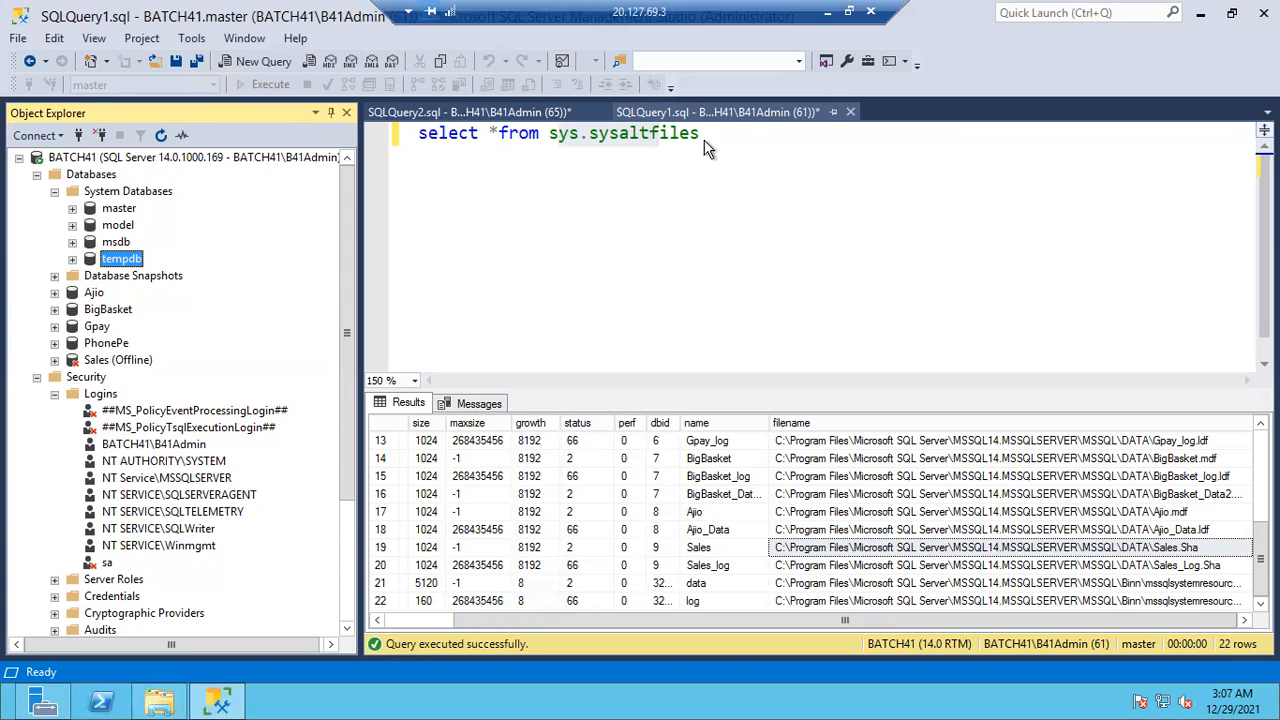
# - Add sp_helpdb two lines below the sys.sysaltfiles query, run only that statement and widen the status column to fit its contents
pyautogui.click(734, 134)
pyautogui.press('Return')
pyautogui.press('Return')
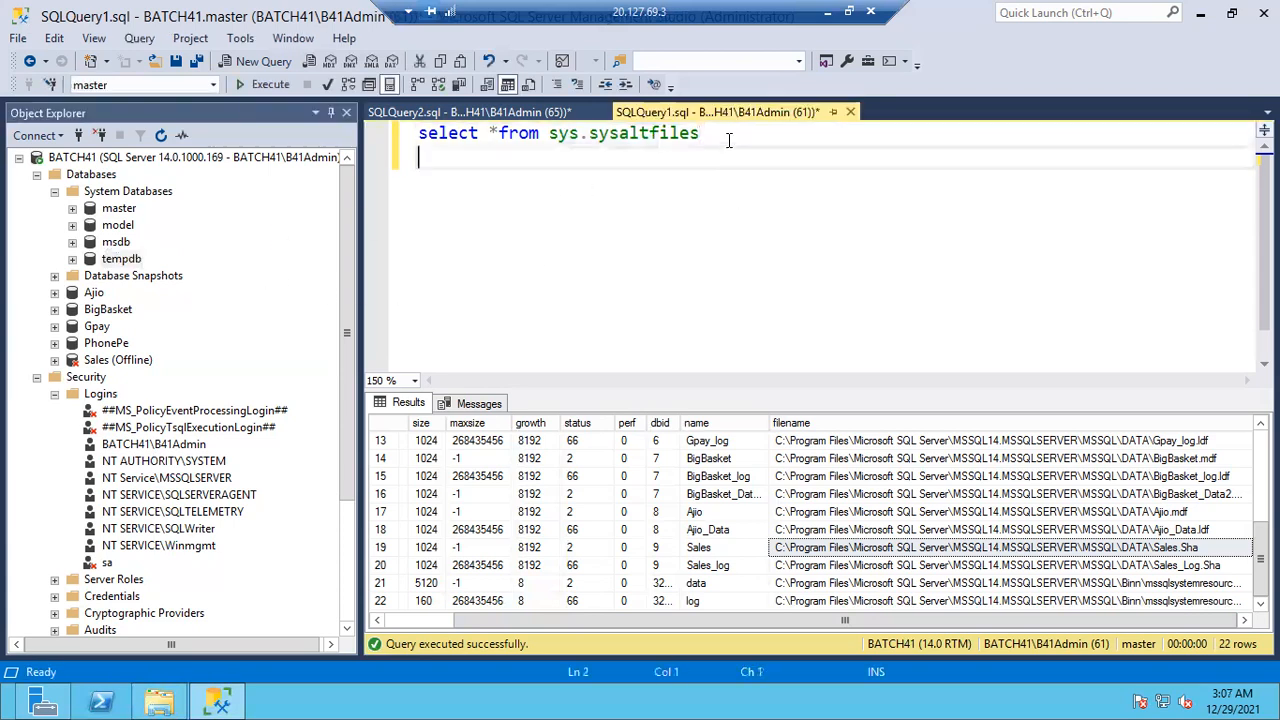
pyautogui.write('sp_helpdb')
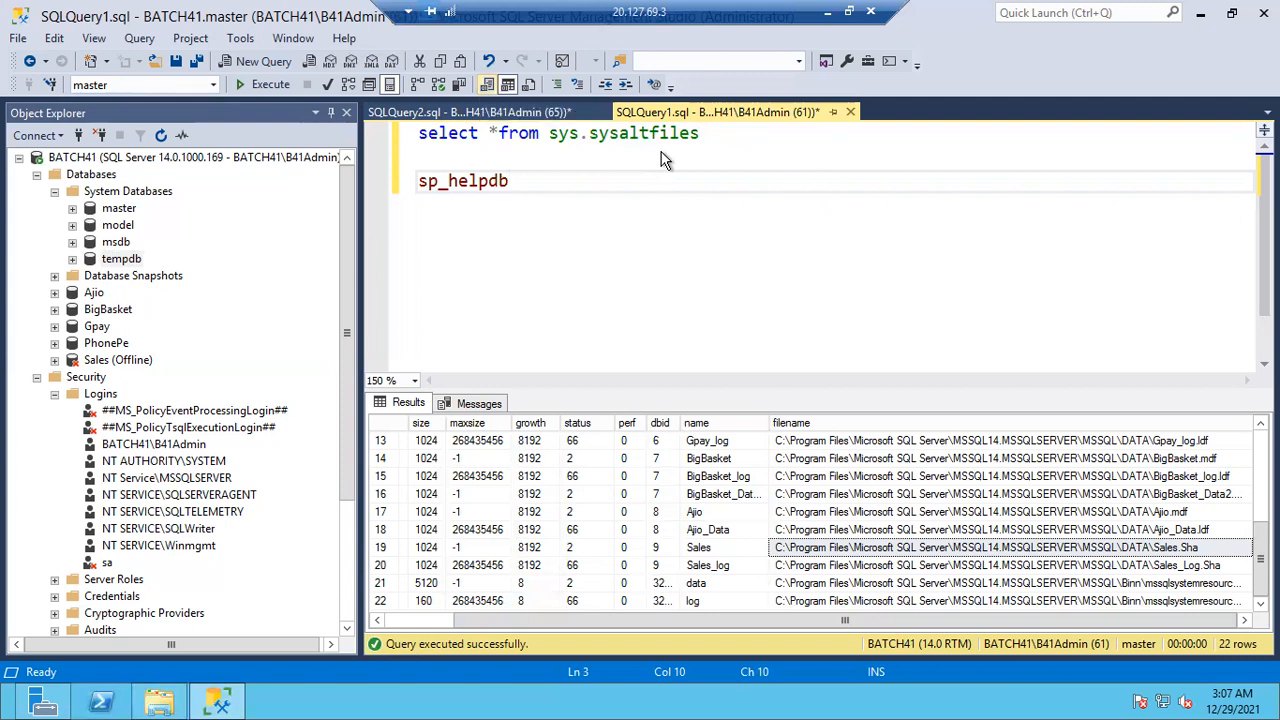
pyautogui.click(406, 192)
pyautogui.press('F5')
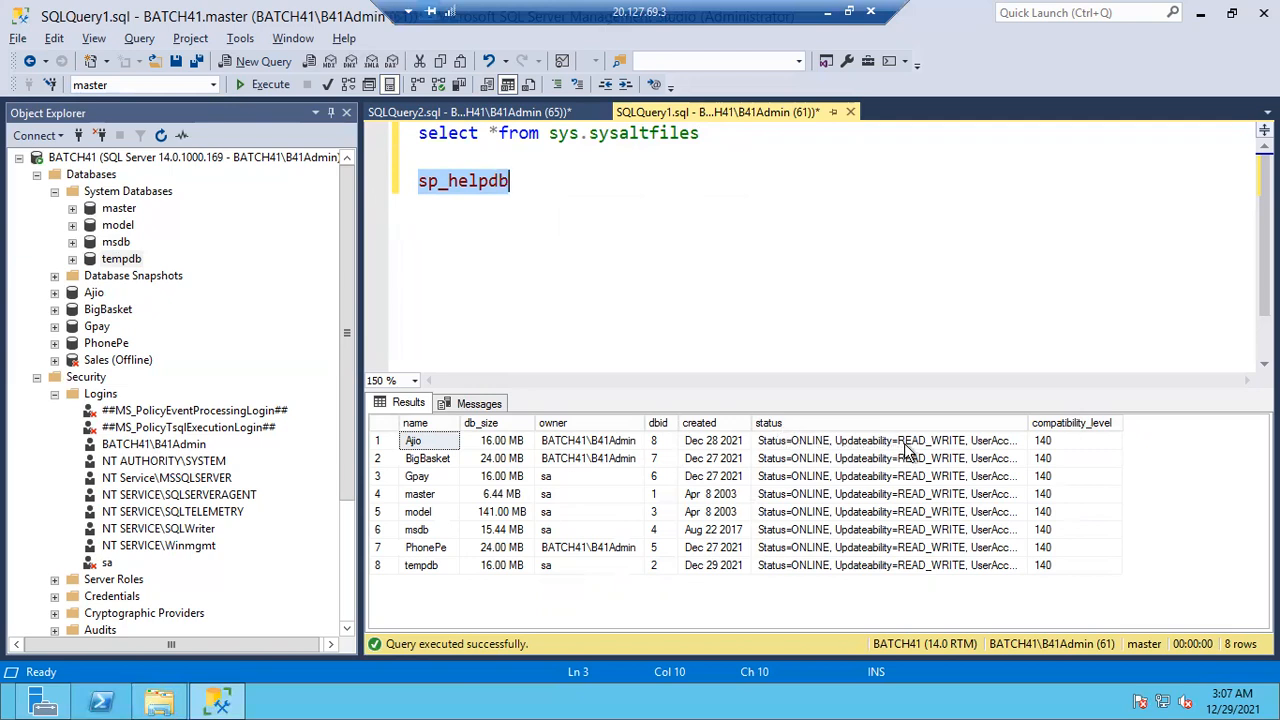
pyautogui.click(1020, 422)
pyautogui.doubleClick(1022, 422)
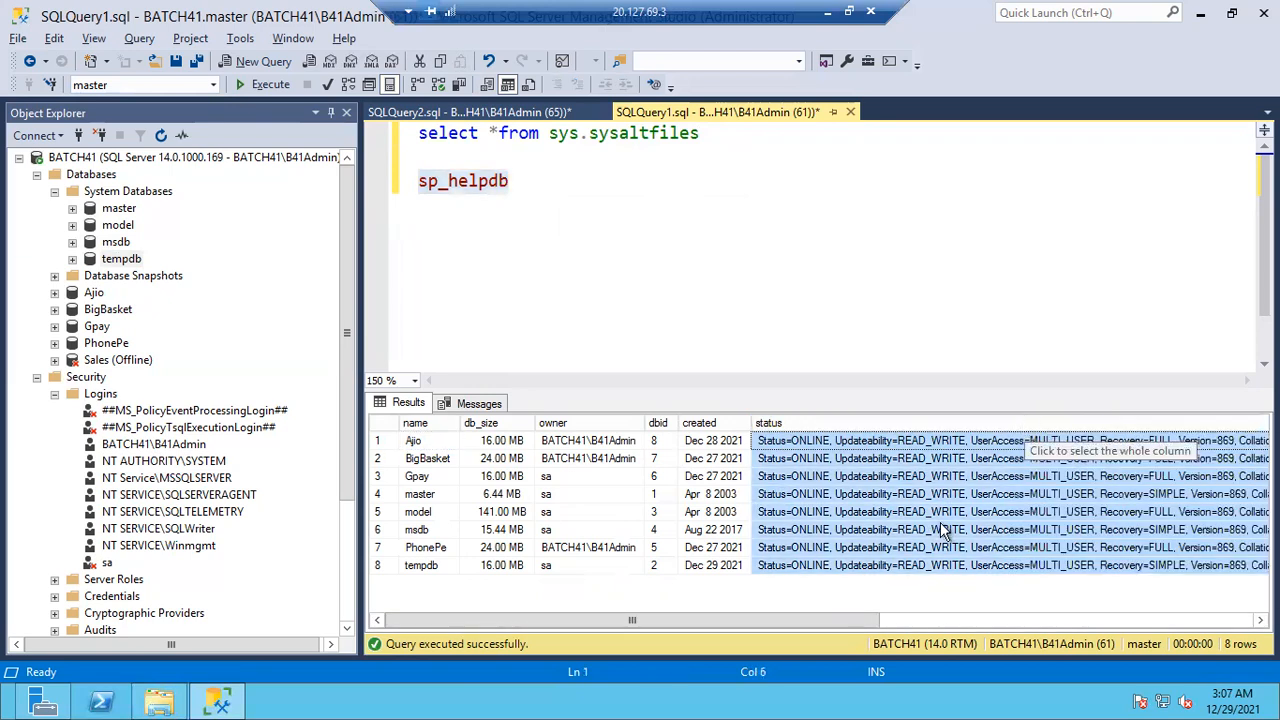
# - Read the sp_helpdb results across the full status text to the compatibility level and return to the first columns
pyautogui.moveTo(889, 630); pyautogui.dragTo(1166, 625)
pyautogui.click(1198, 627)
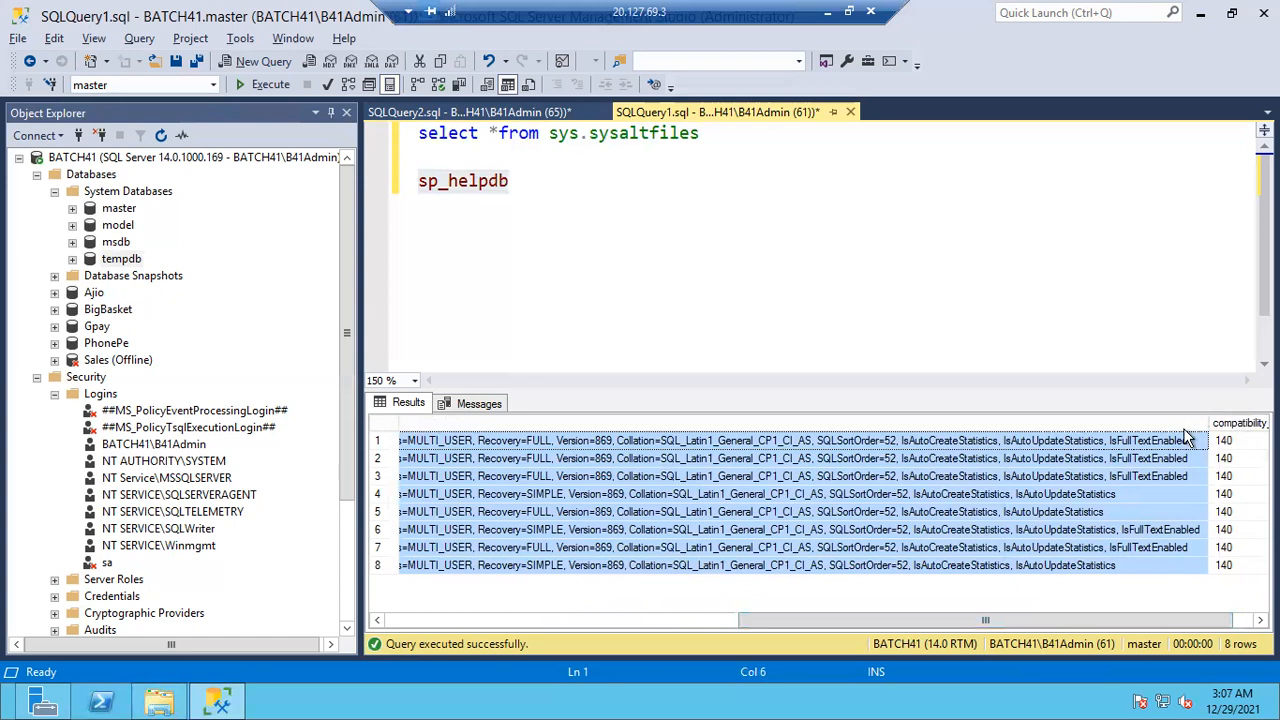
pyautogui.moveTo(749, 616); pyautogui.dragTo(394, 620)
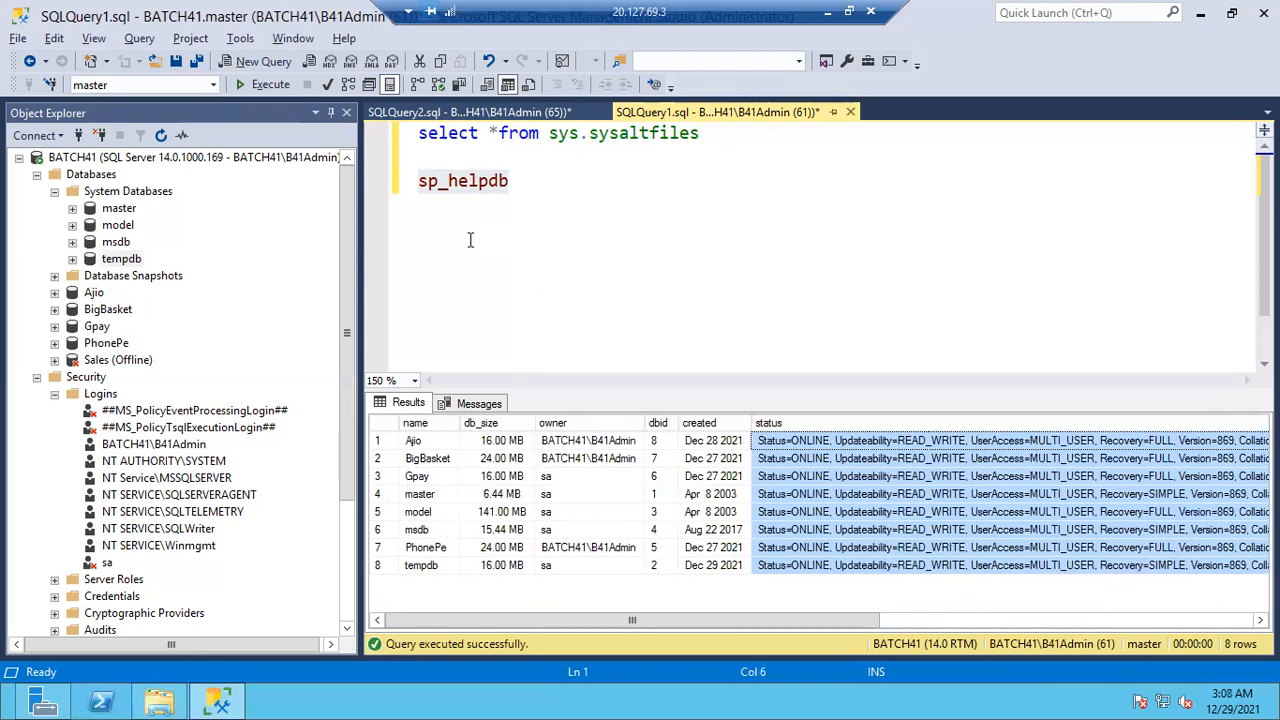
# - Rerun only the sp_helpdb statement and examine the master and tempdb rows in the results
pyautogui.click(388, 196)
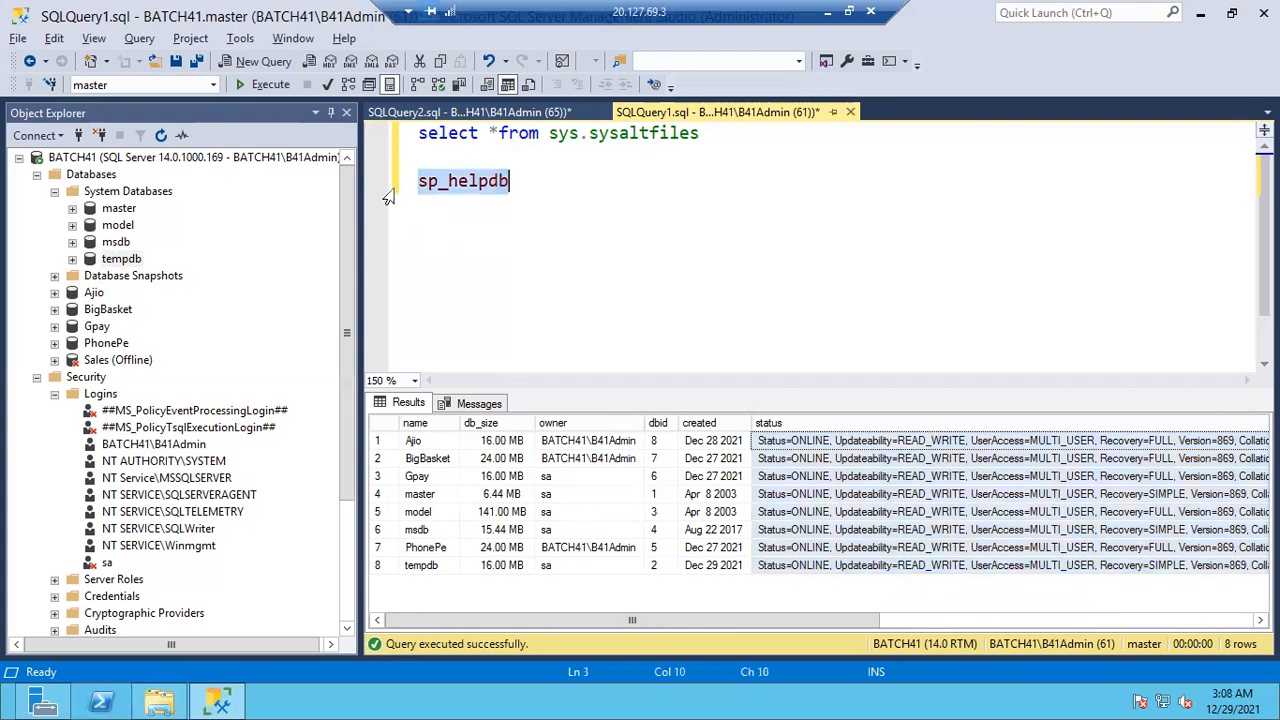
pyautogui.press('F5')
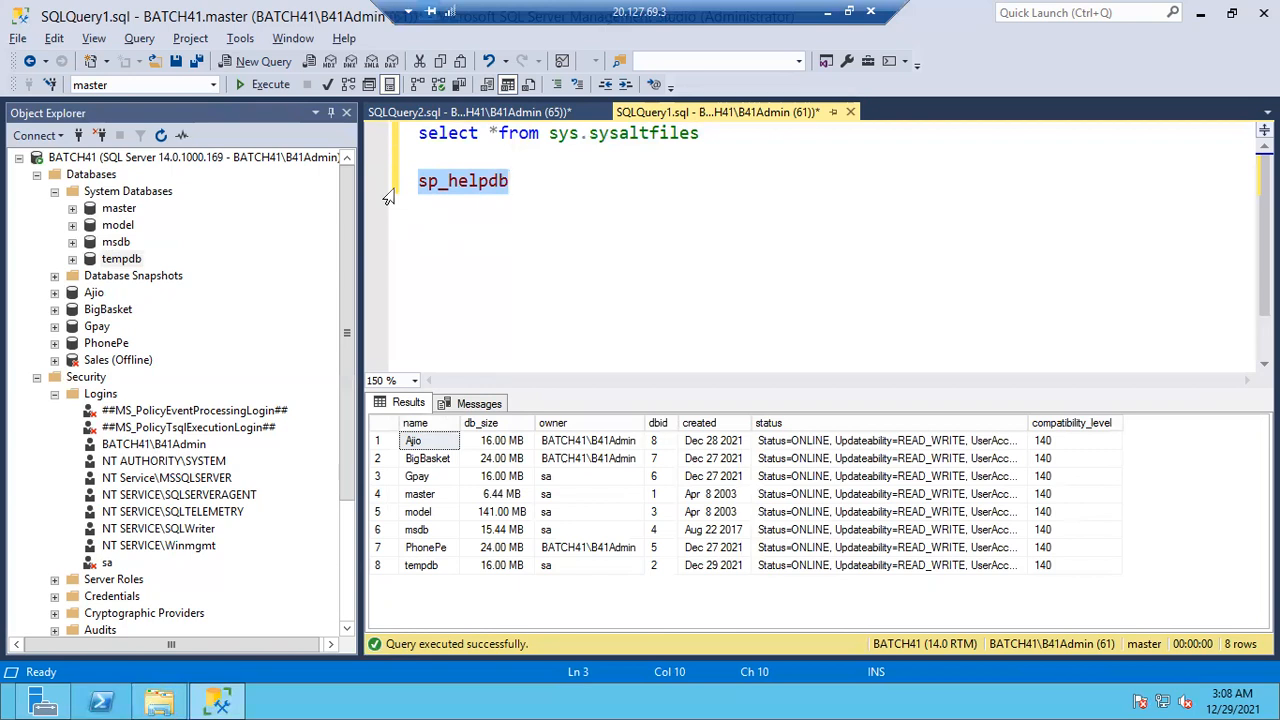
pyautogui.click(426, 496)
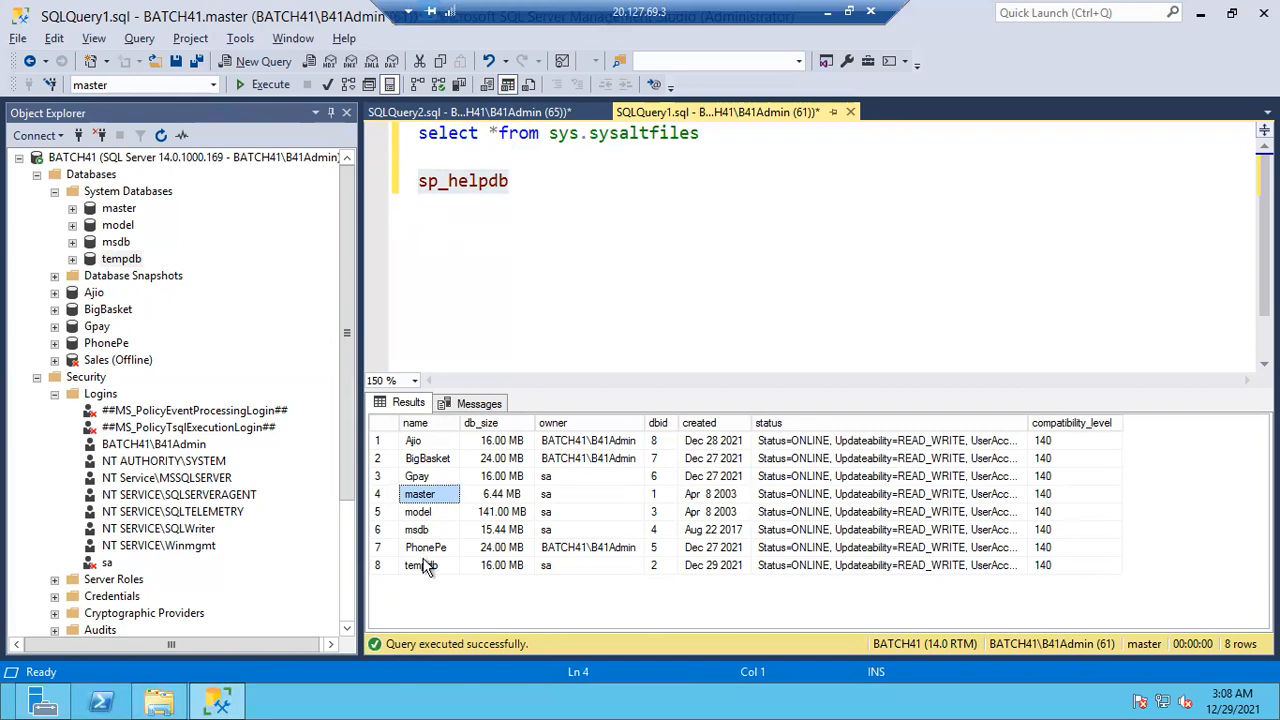
pyautogui.click(424, 566)
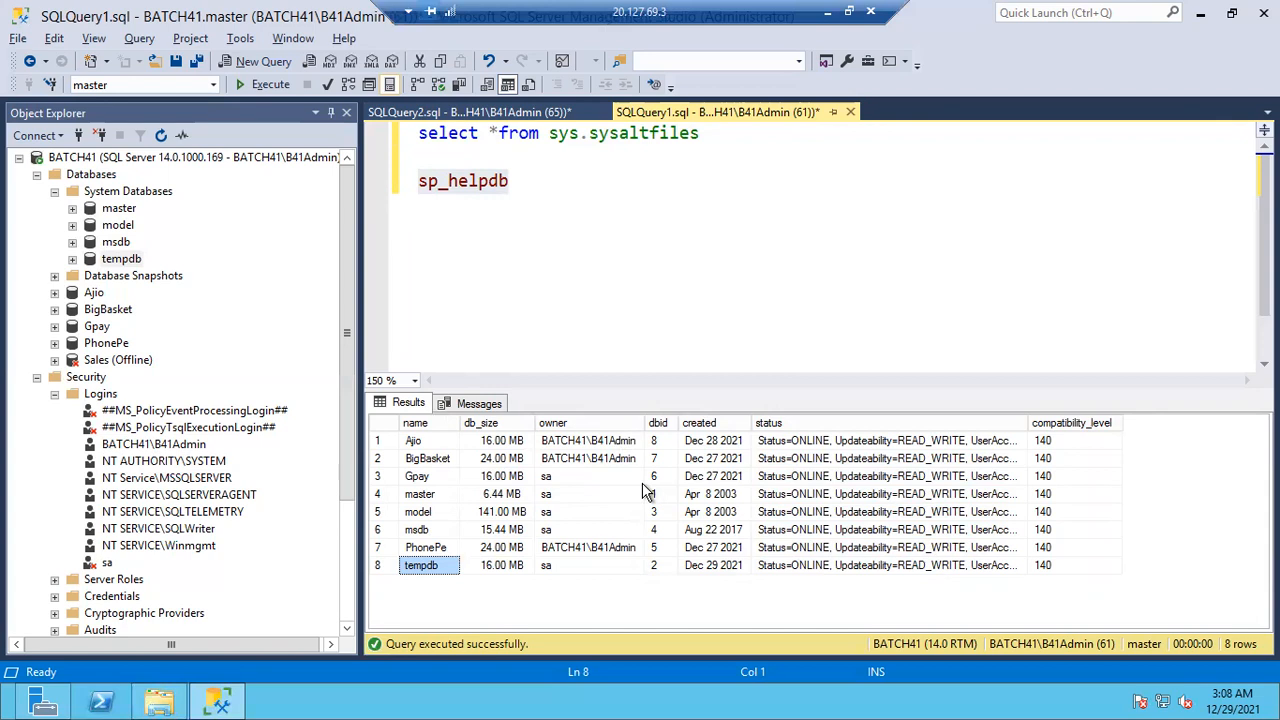
# - Expand tempdb in Object Explorer and add a # line and a ## line below sp_helpdb, separated from it by a blank line
pyautogui.doubleClick(415, 188)
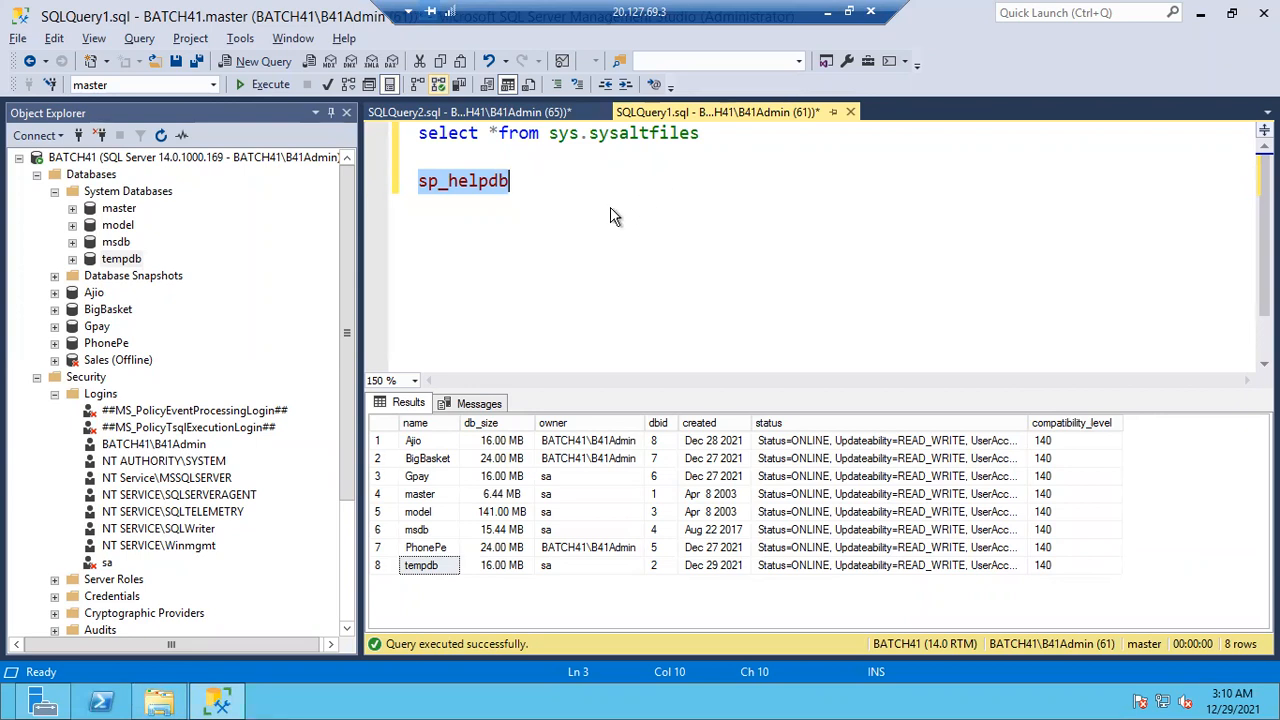
pyautogui.click(548, 188)
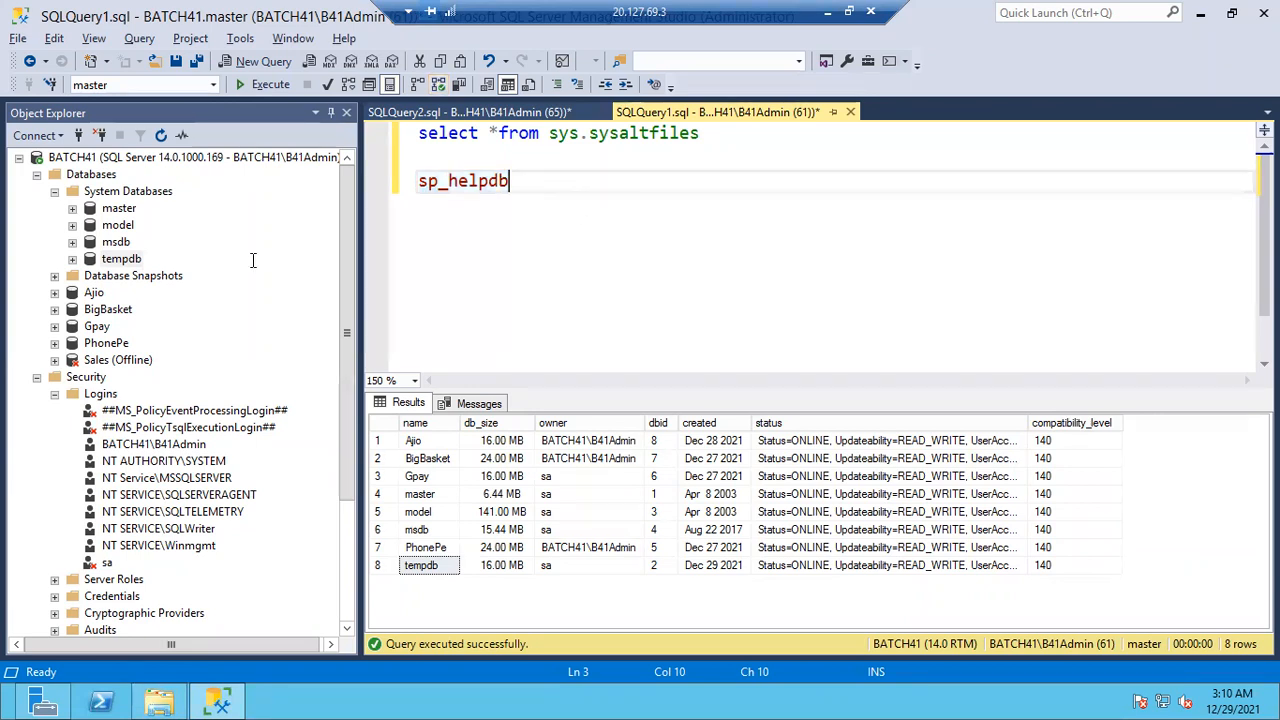
pyautogui.click(74, 259)
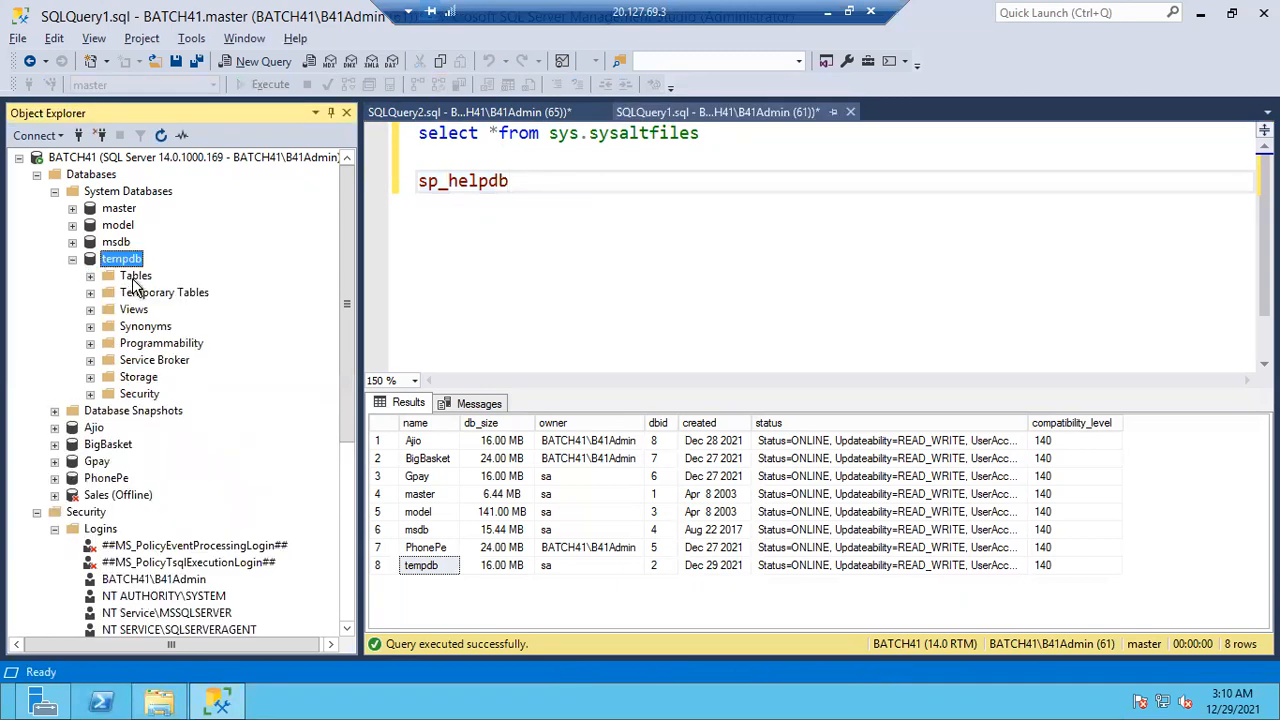
pyautogui.click(532, 198)
pyautogui.press('Return')
pyautogui.press('Return')
pyautogui.write('#')
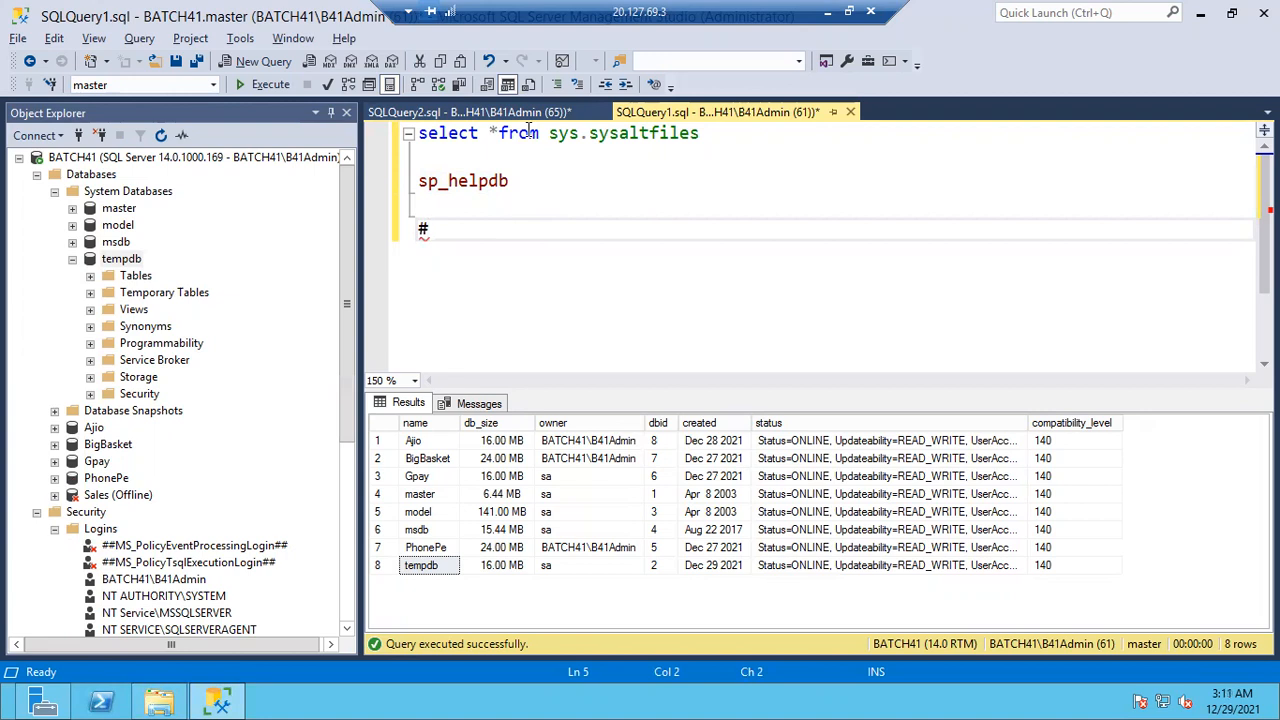
pyautogui.press('Return')
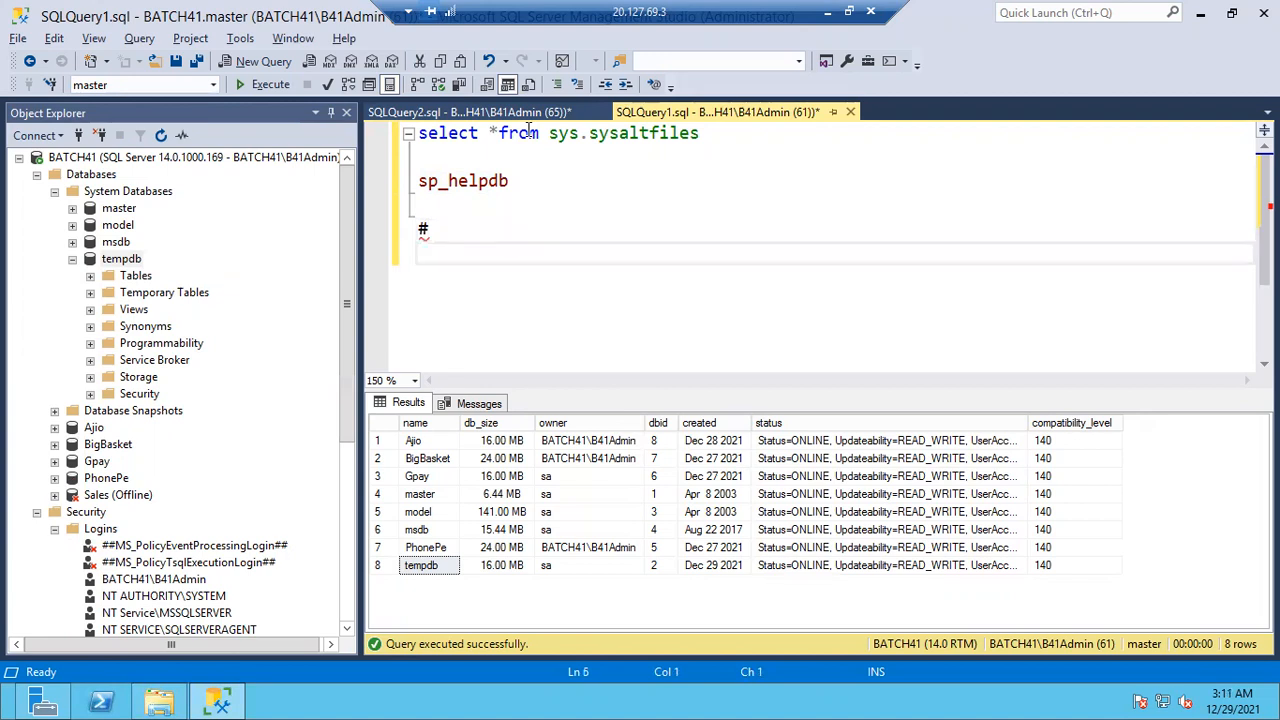
pyautogui.write('##')
pyautogui.moveTo(434, 229); pyautogui.dragTo(403, 266)
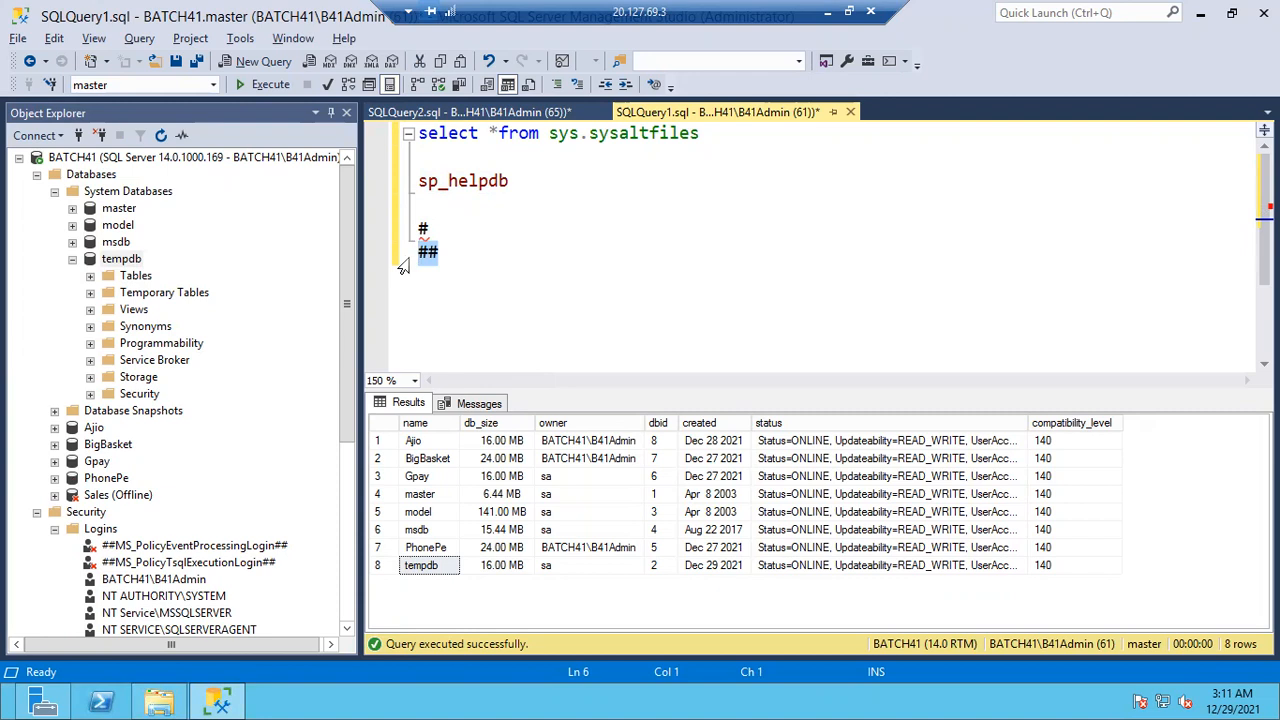
# - Inspect the options for creating new tables in tempdb's Tables folder without choosing one, and highlight the # and ## lines
pyautogui.rightClick(137, 277)
pyautogui.moveTo(269, 263)
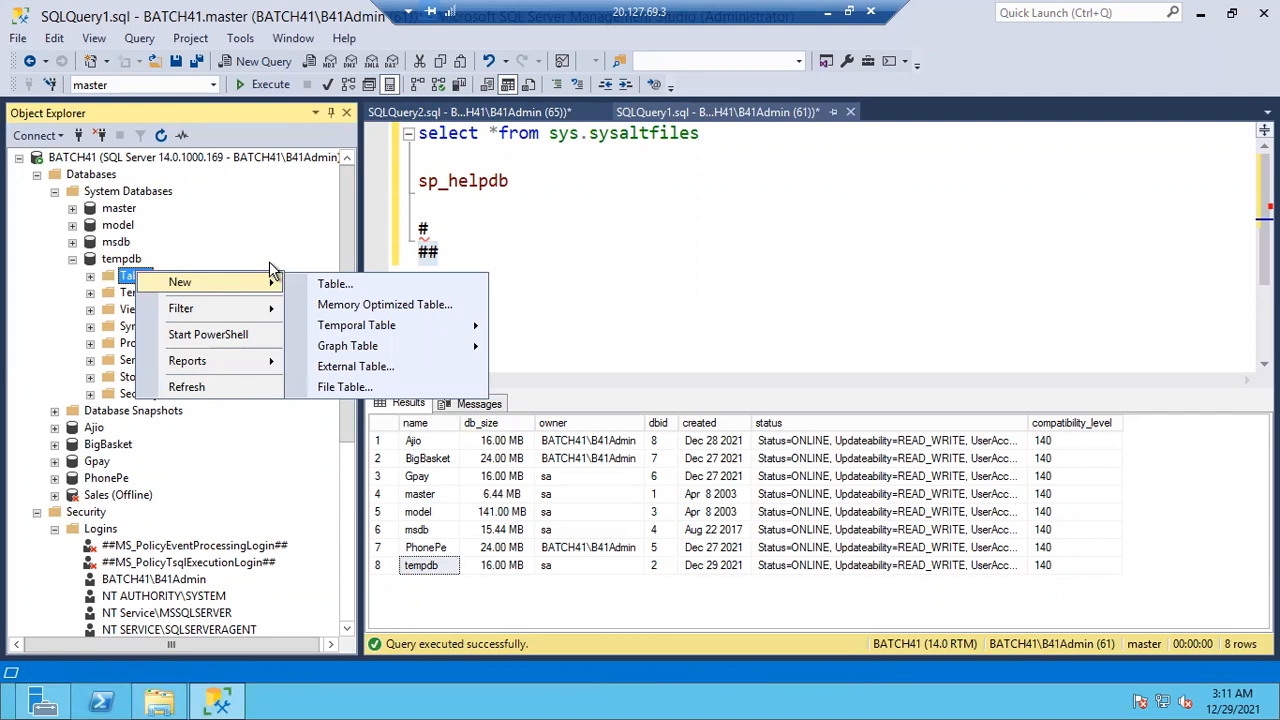
pyautogui.click(446, 233)
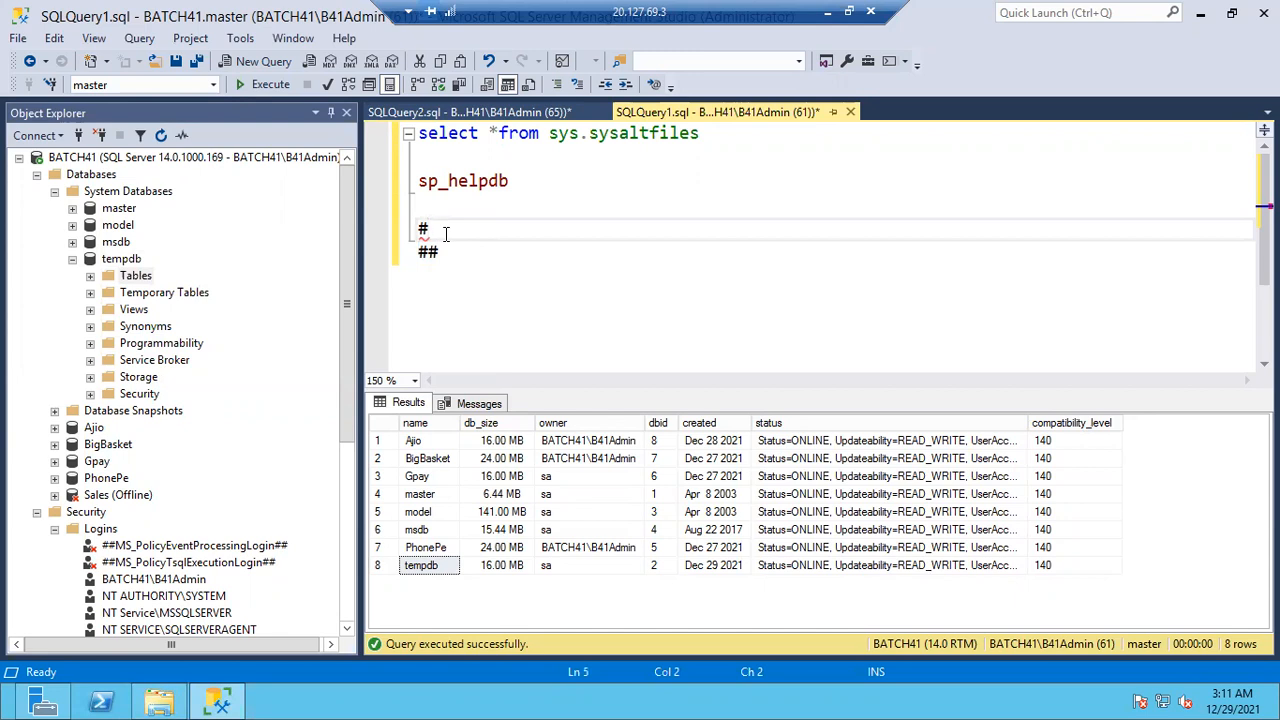
pyautogui.moveTo(472, 262); pyautogui.dragTo(394, 232)
# - Review the general database properties of tempdb and close them without changes
pyautogui.rightClick(126, 259)
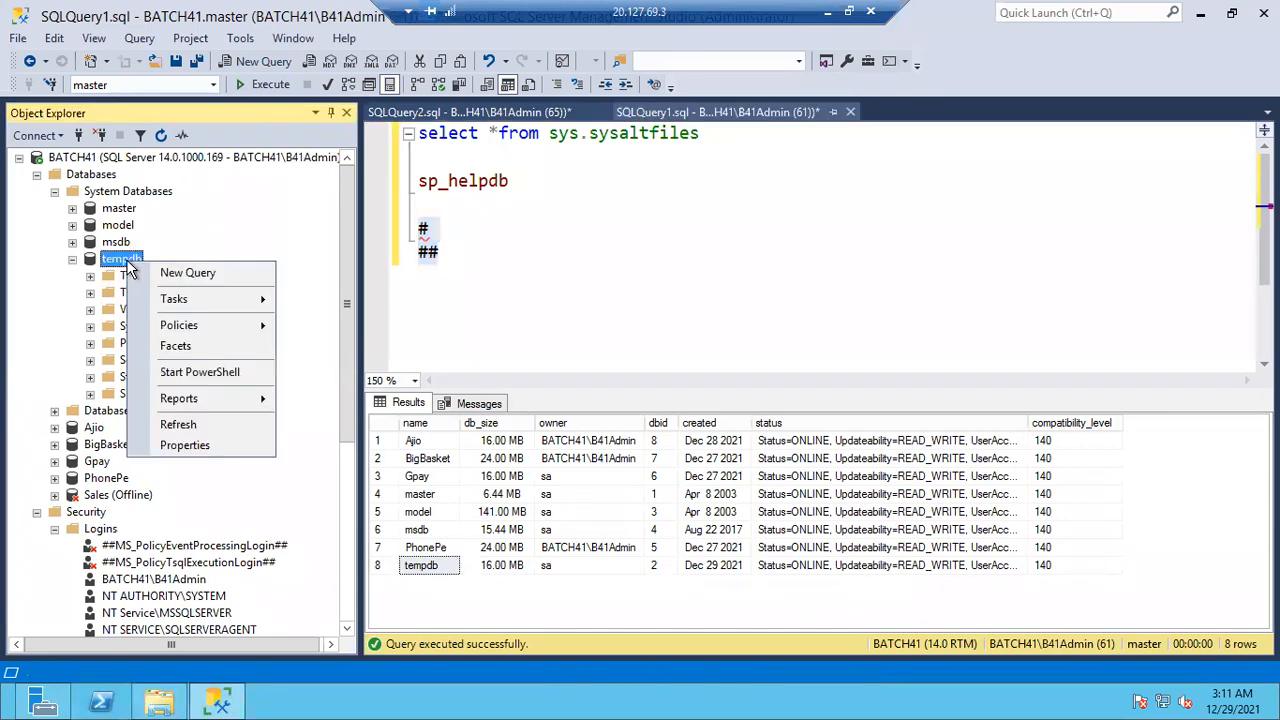
pyautogui.click(185, 445)
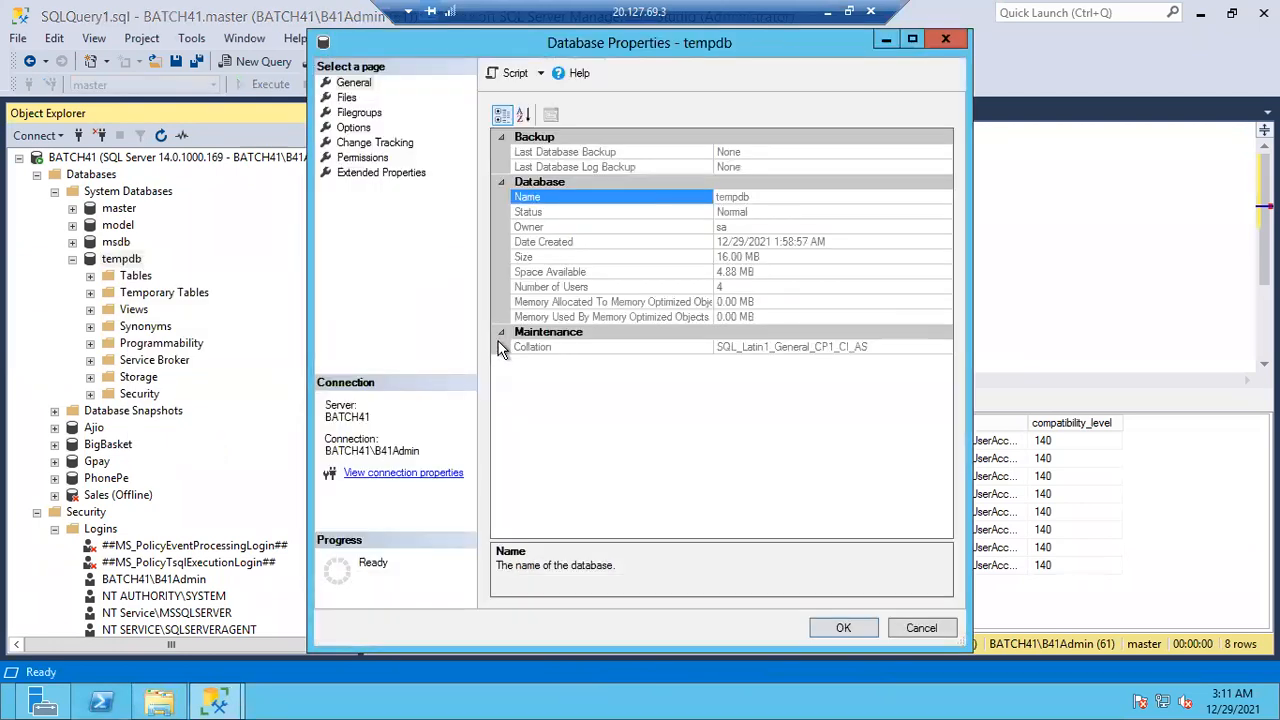
pyautogui.click(920, 627)
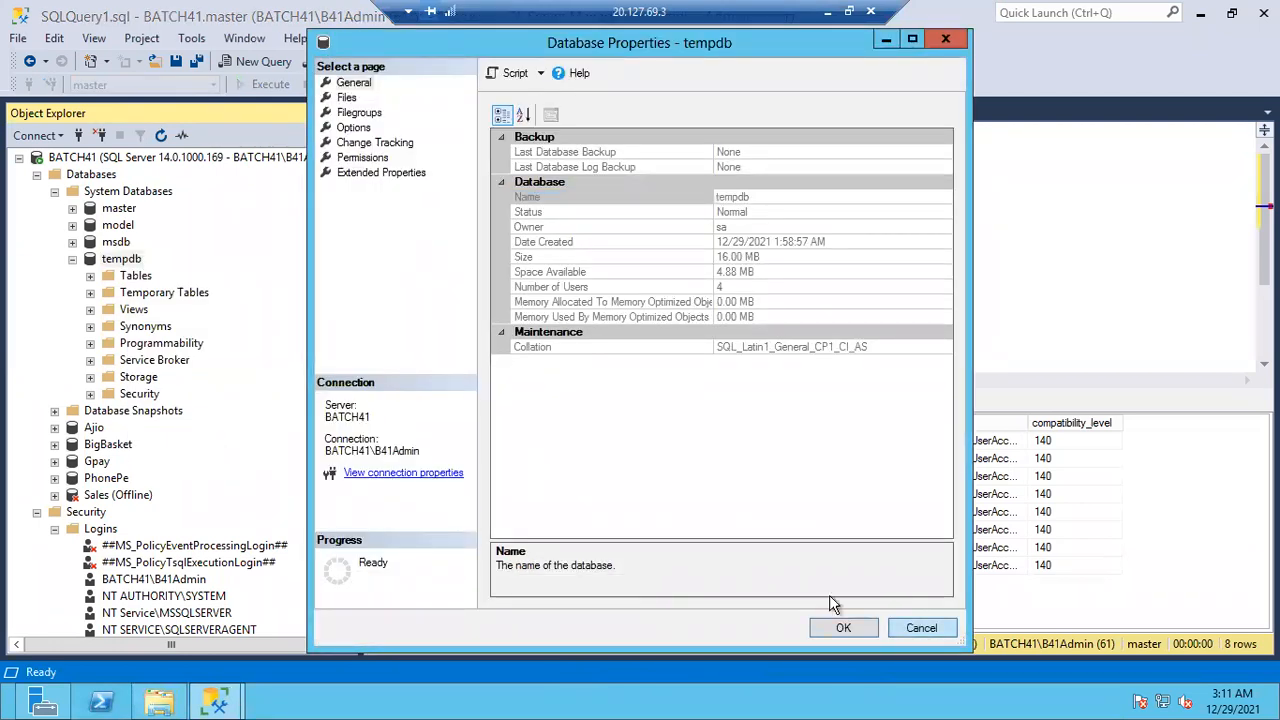
# - Collapse the tempdb, System Databases and Databases nodes in Object Explorer
pyautogui.click(72, 260)
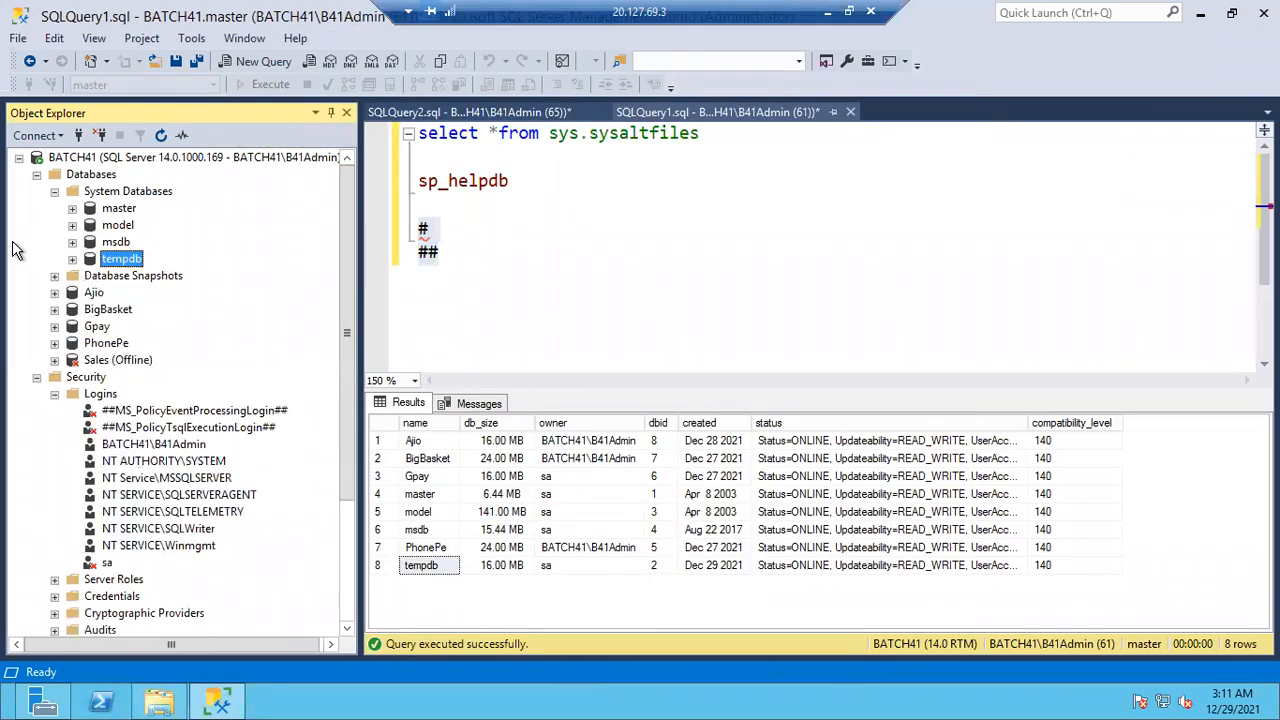
pyautogui.click(54, 191)
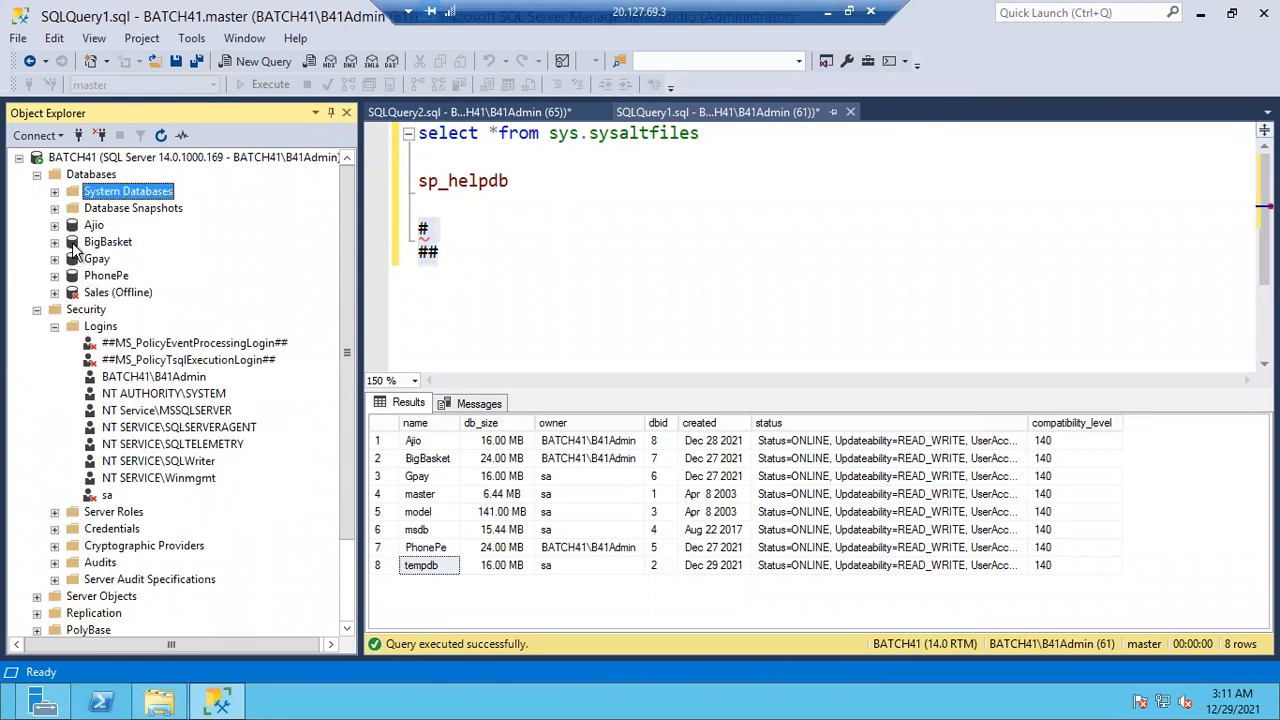
pyautogui.click(36, 174)
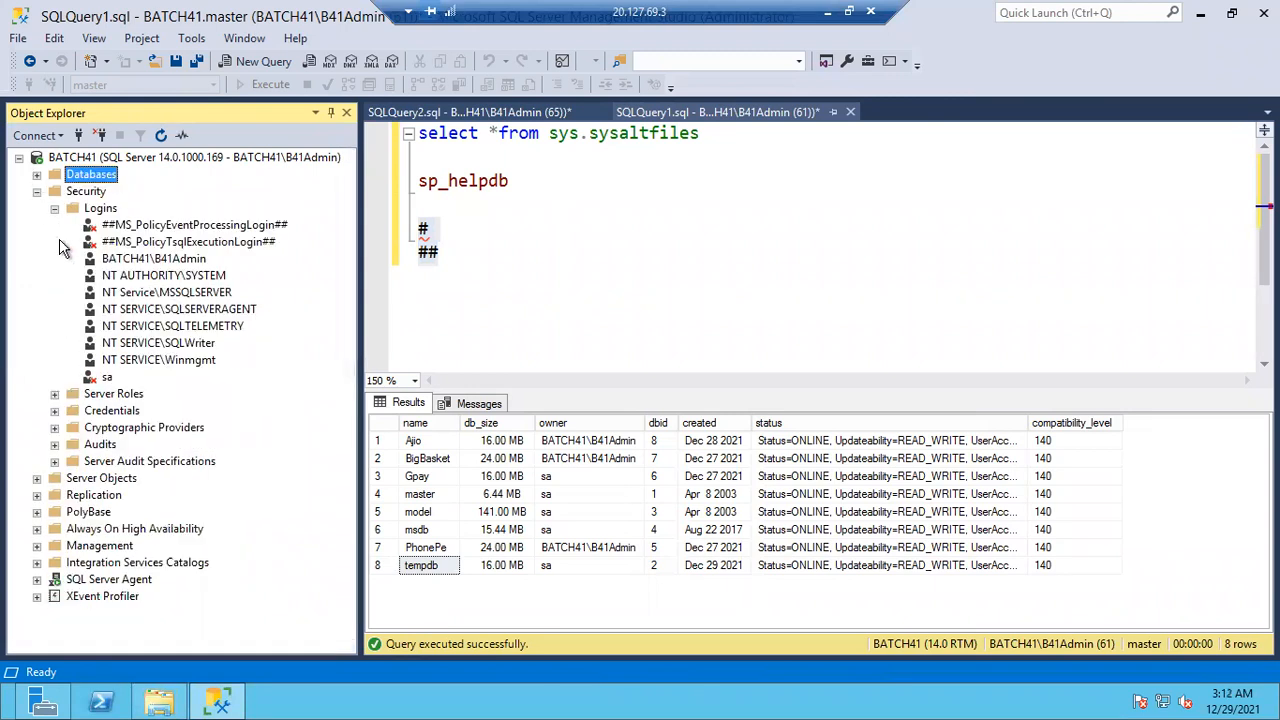
# - Expand SQL Server Agent, Management and SQL Server Logs in Object Explorer, and select the current log
pyautogui.click(37, 580)
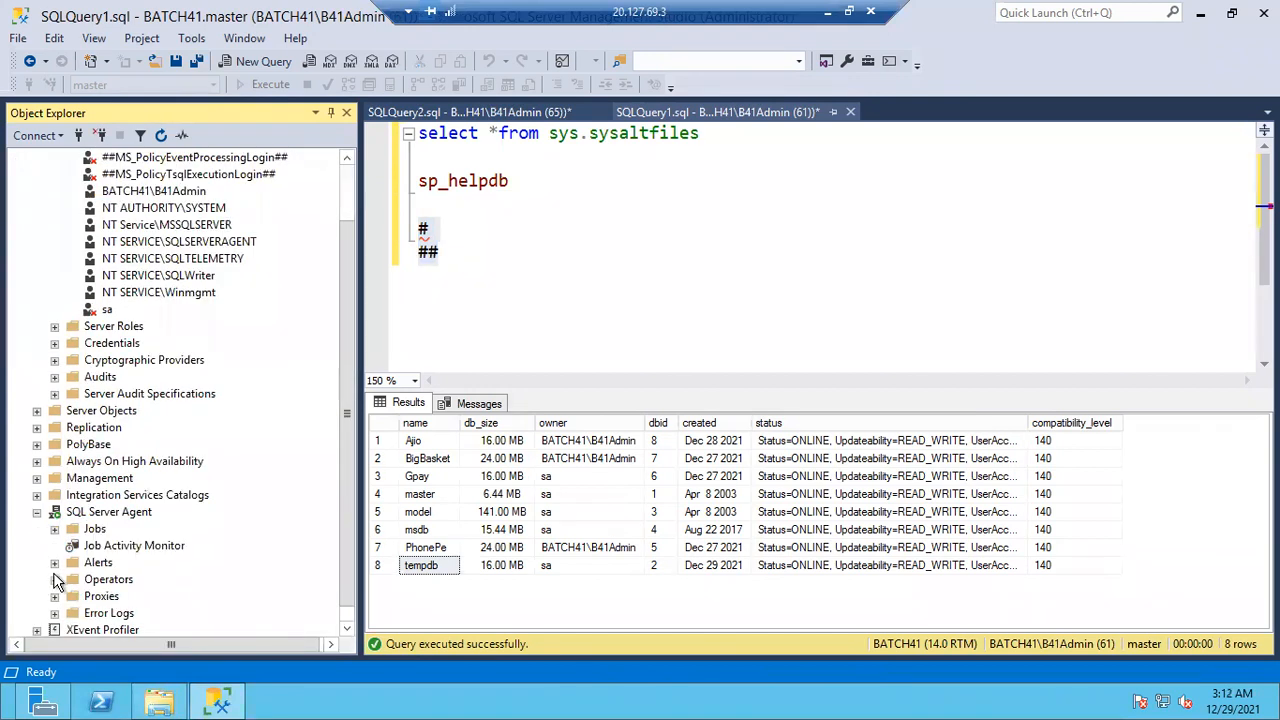
pyautogui.click(37, 478)
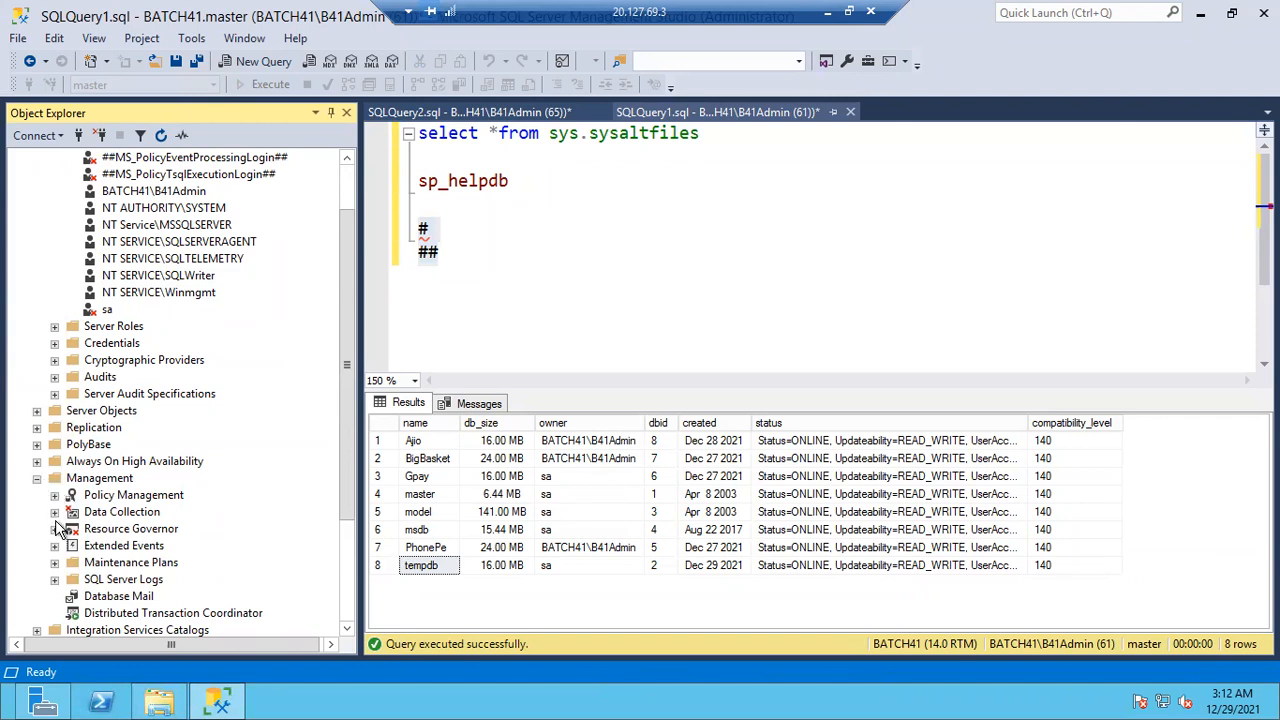
pyautogui.click(55, 580)
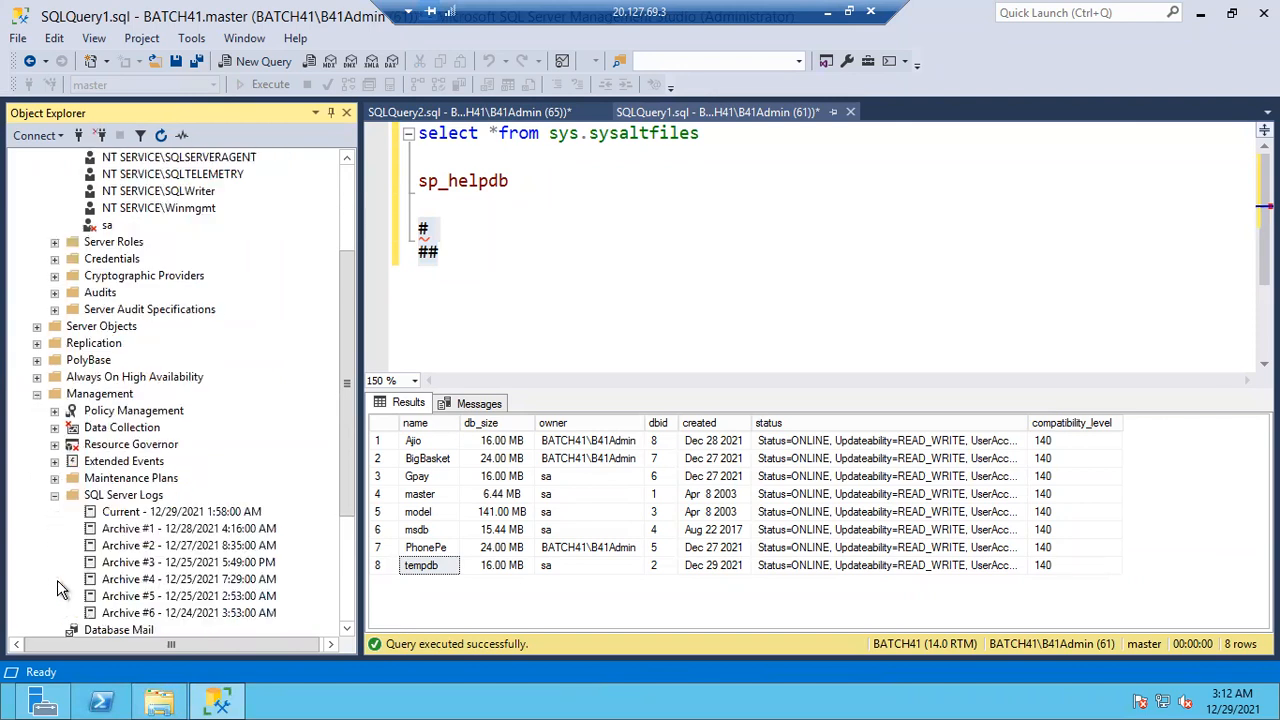
pyautogui.click(127, 514)
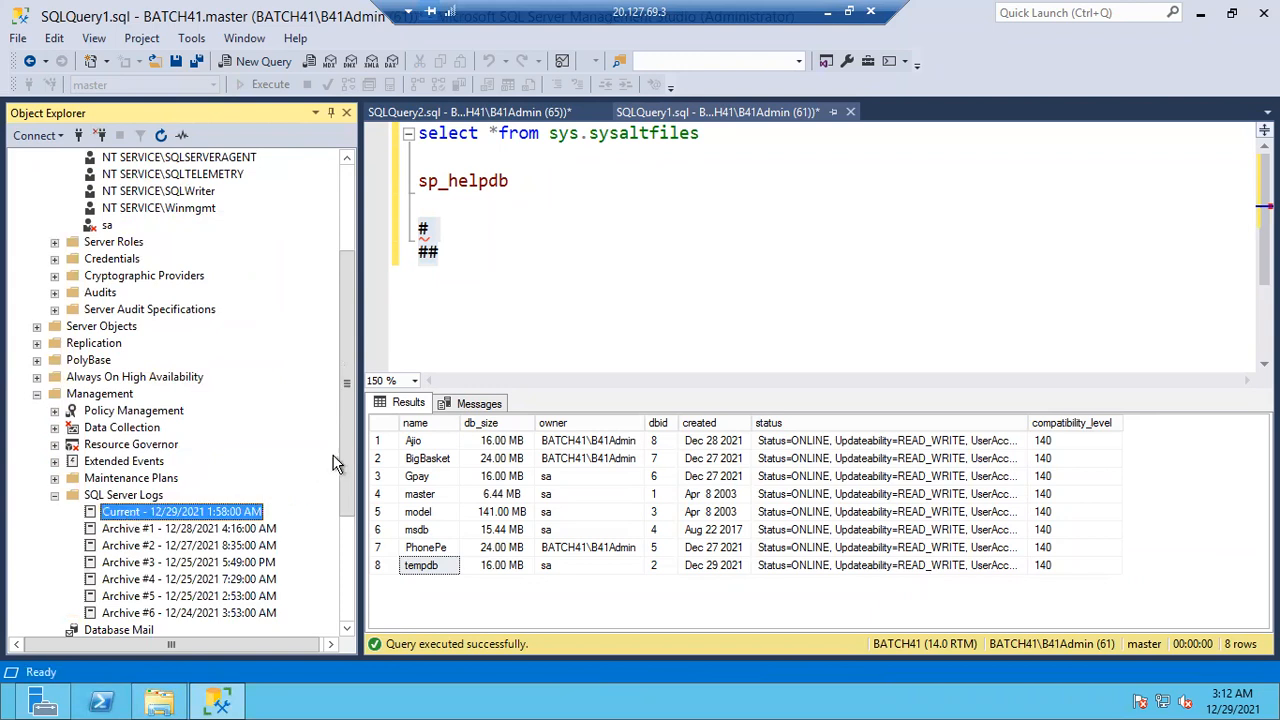
# - Go through the archived SQL Server logs from #1 to #6 and examine their timestamps
pyautogui.scroll(-3, 338, 548)
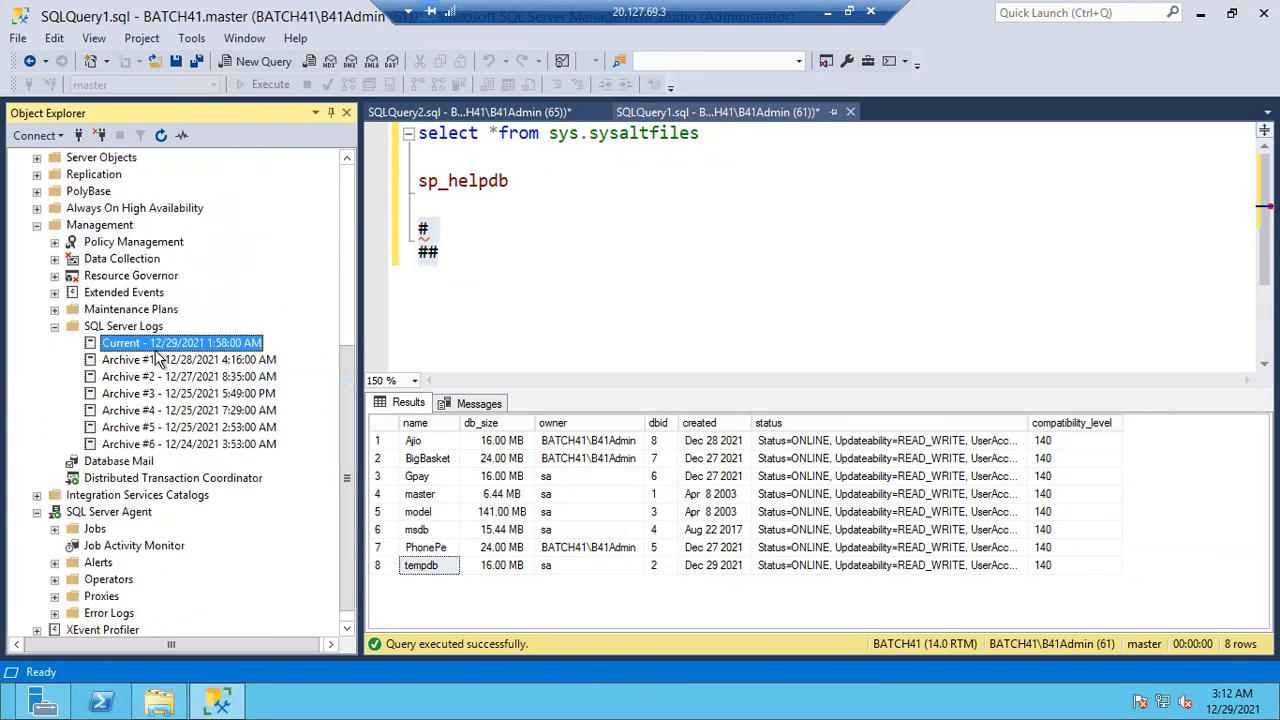
pyautogui.click(142, 378)
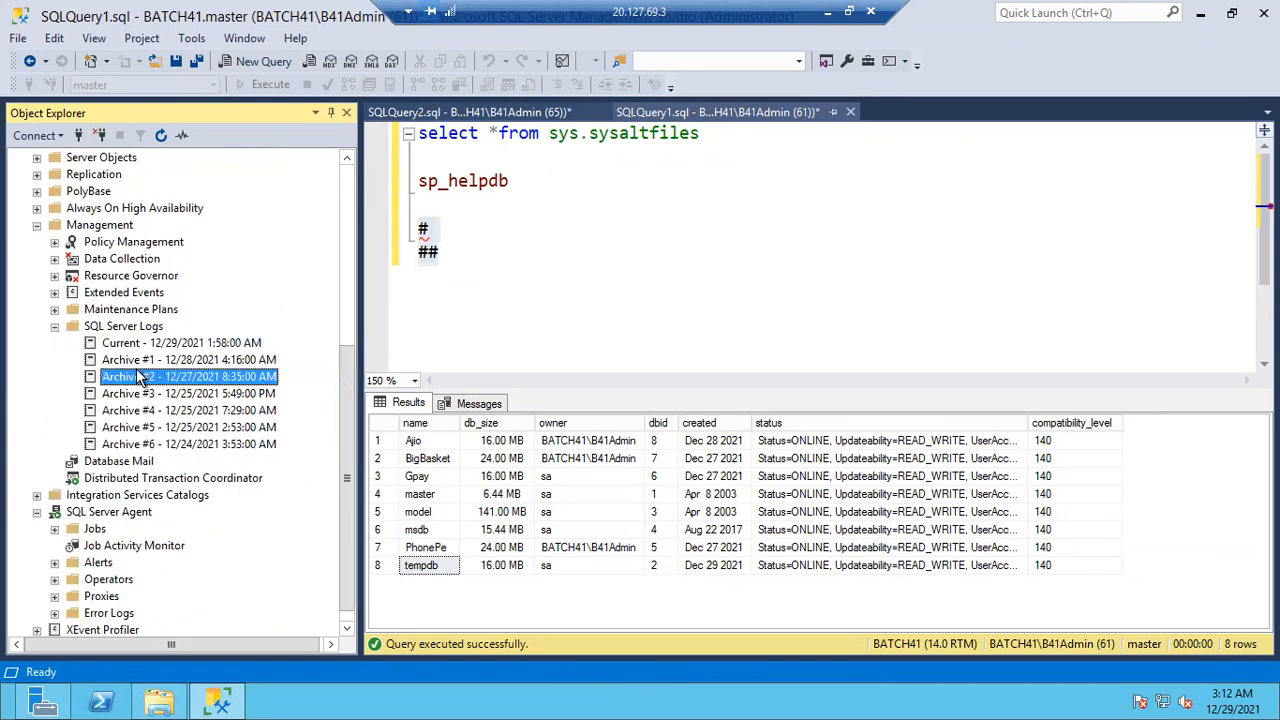
pyautogui.click(137, 397)
pyautogui.click(139, 413)
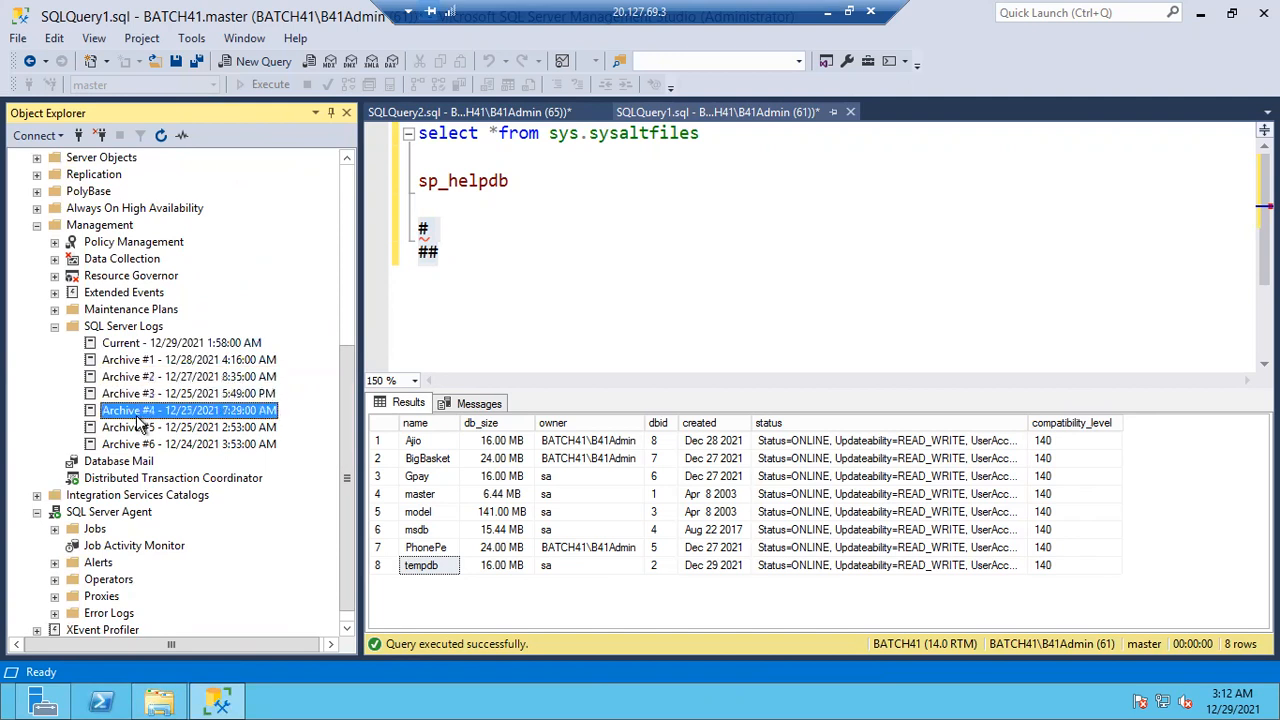
pyautogui.click(139, 446)
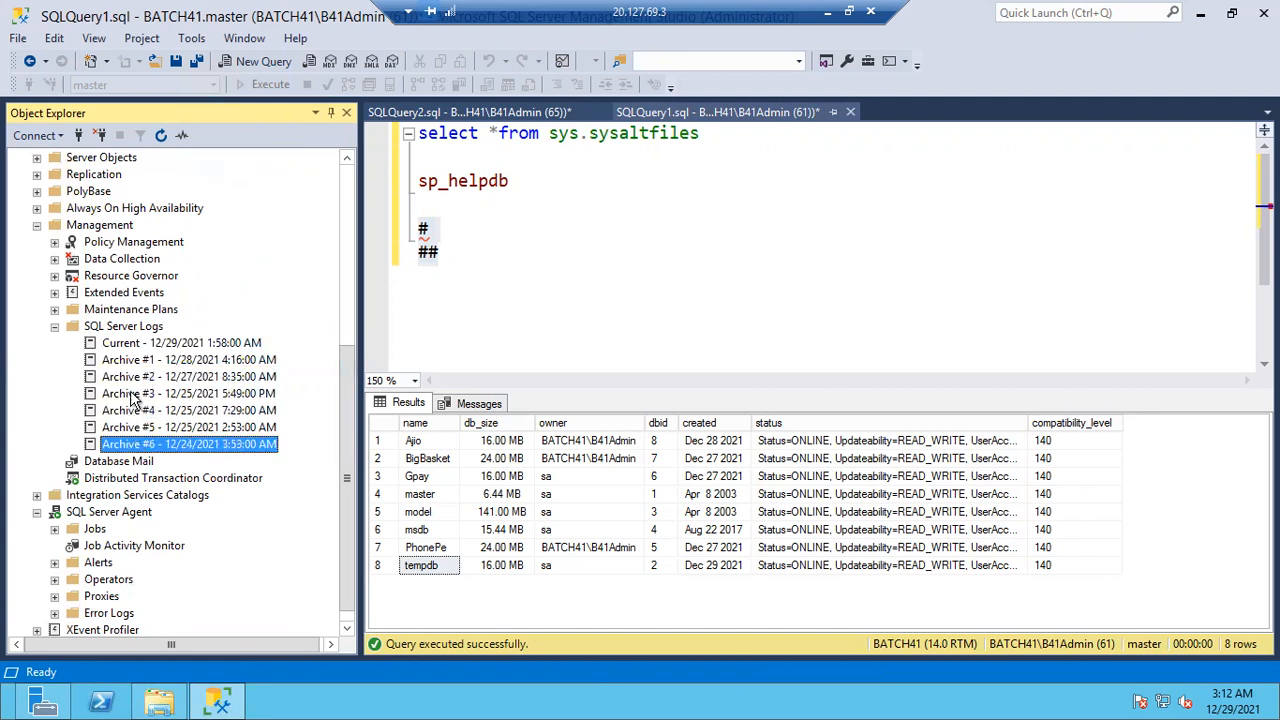
pyautogui.click(126, 362)
pyautogui.click(130, 378)
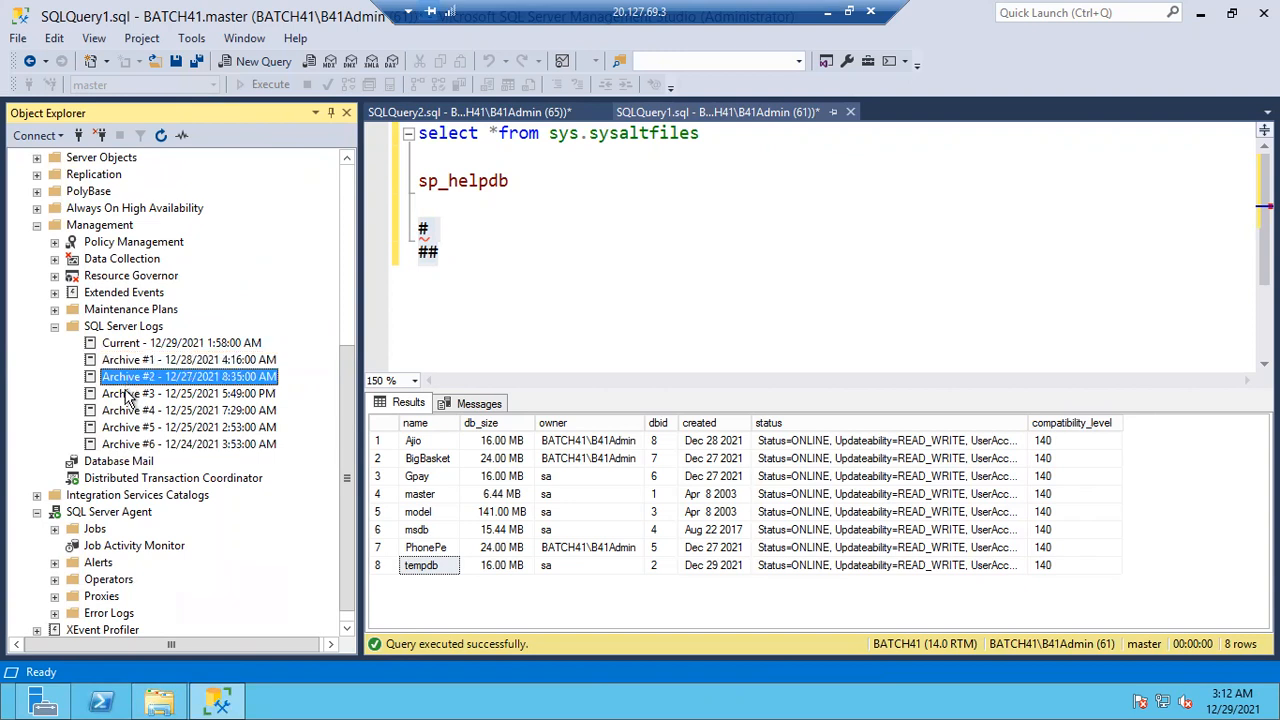
pyautogui.click(127, 395)
# - Compare the current SQL Server log's timestamp with the server clock and with the timestamps of the most recent archives
pyautogui.click(145, 344)
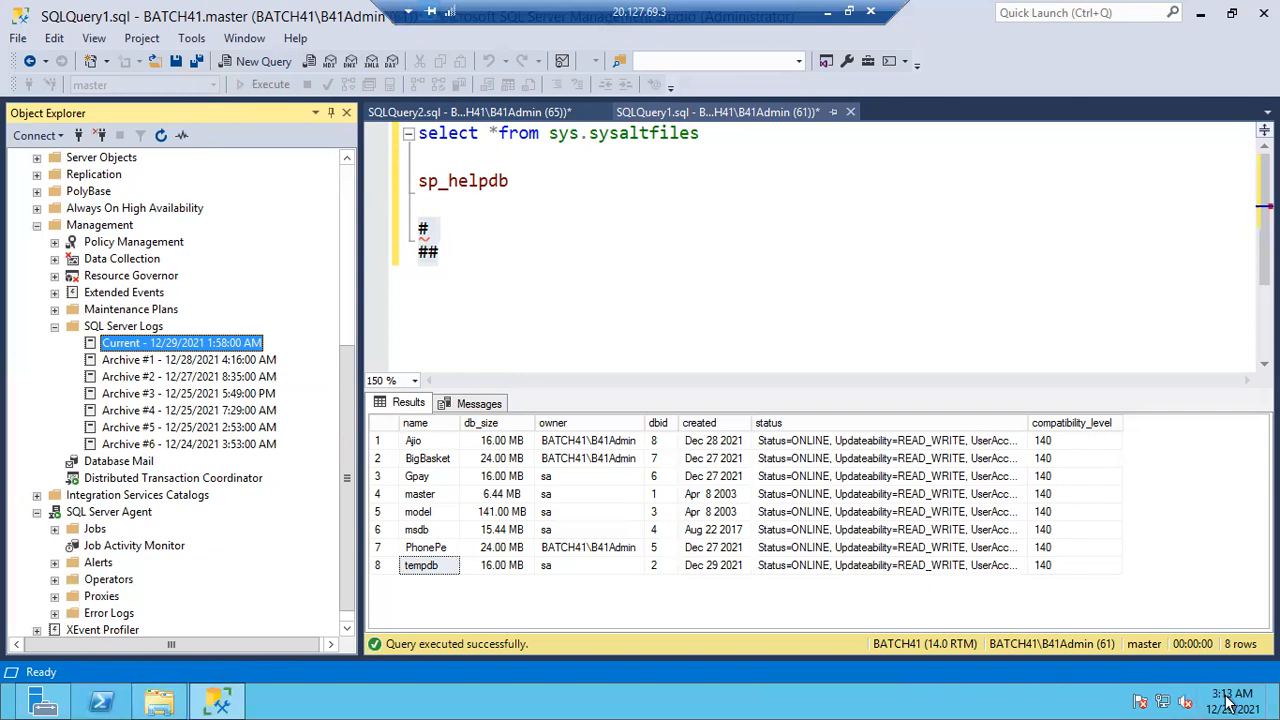
pyautogui.moveTo(1228, 703)
pyautogui.click(142, 362)
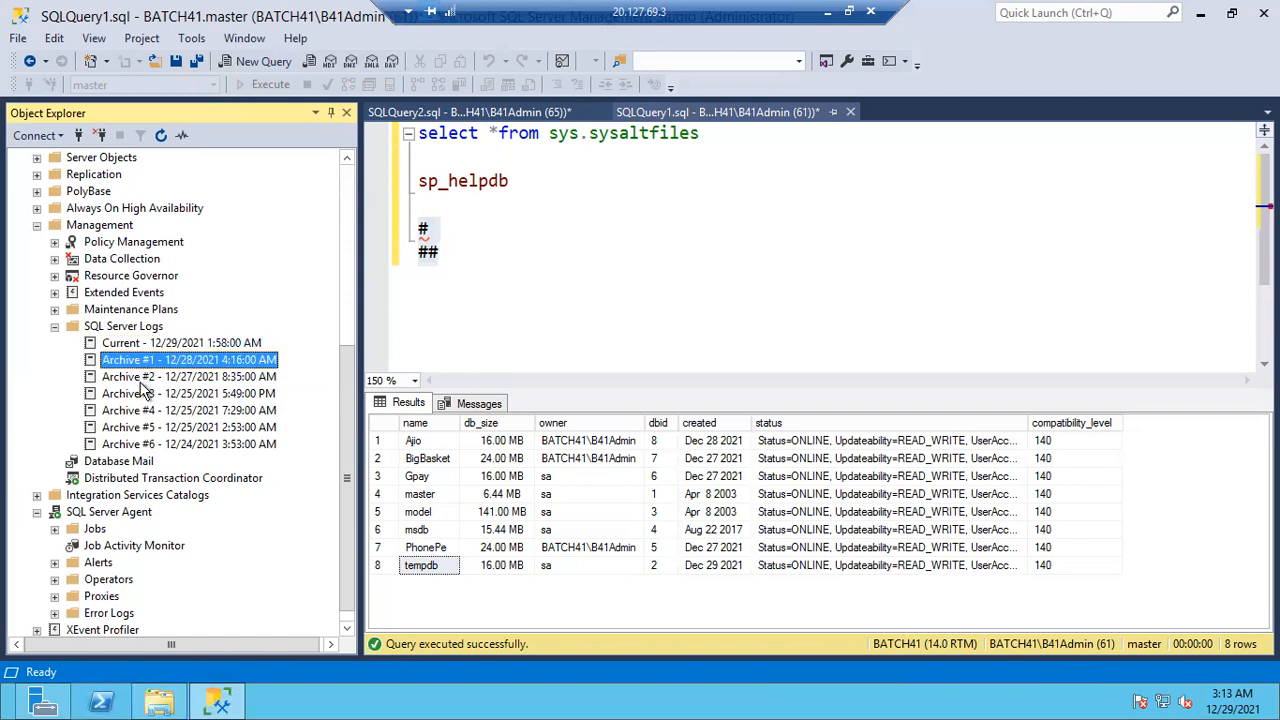
pyautogui.click(142, 382)
pyautogui.click(145, 396)
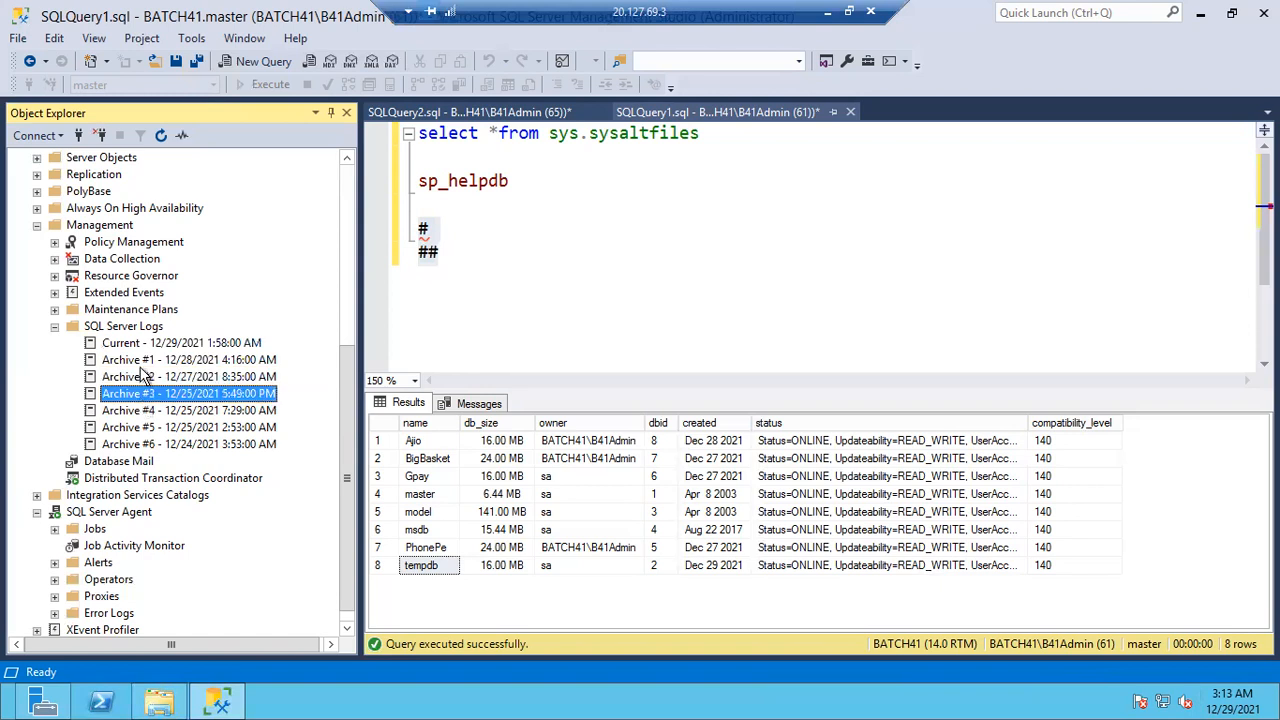
pyautogui.click(142, 362)
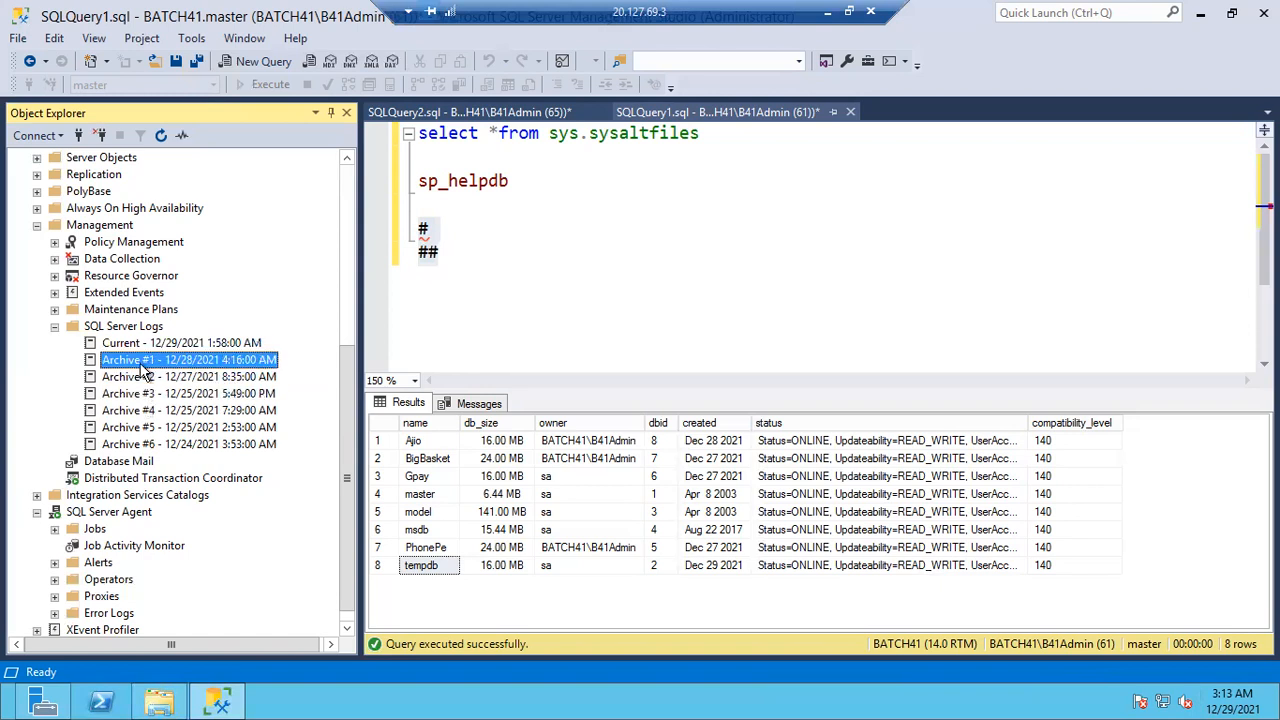
pyautogui.click(211, 344)
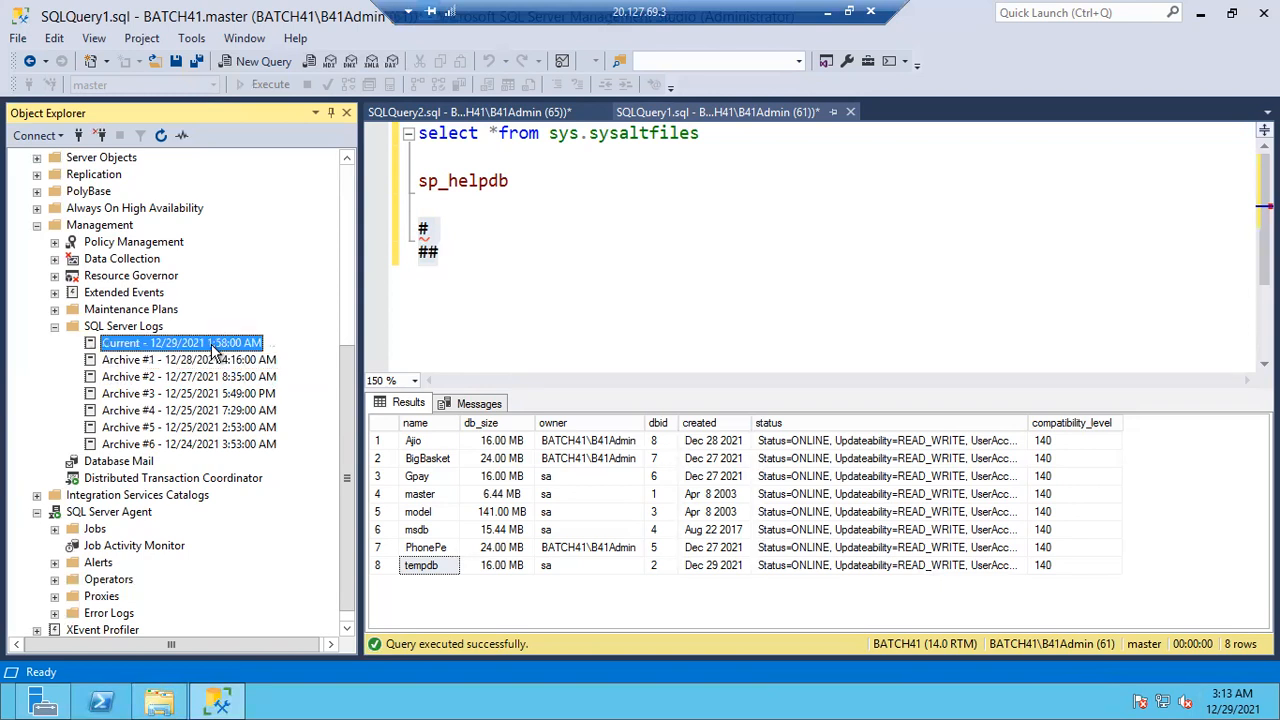
pyautogui.click(227, 377)
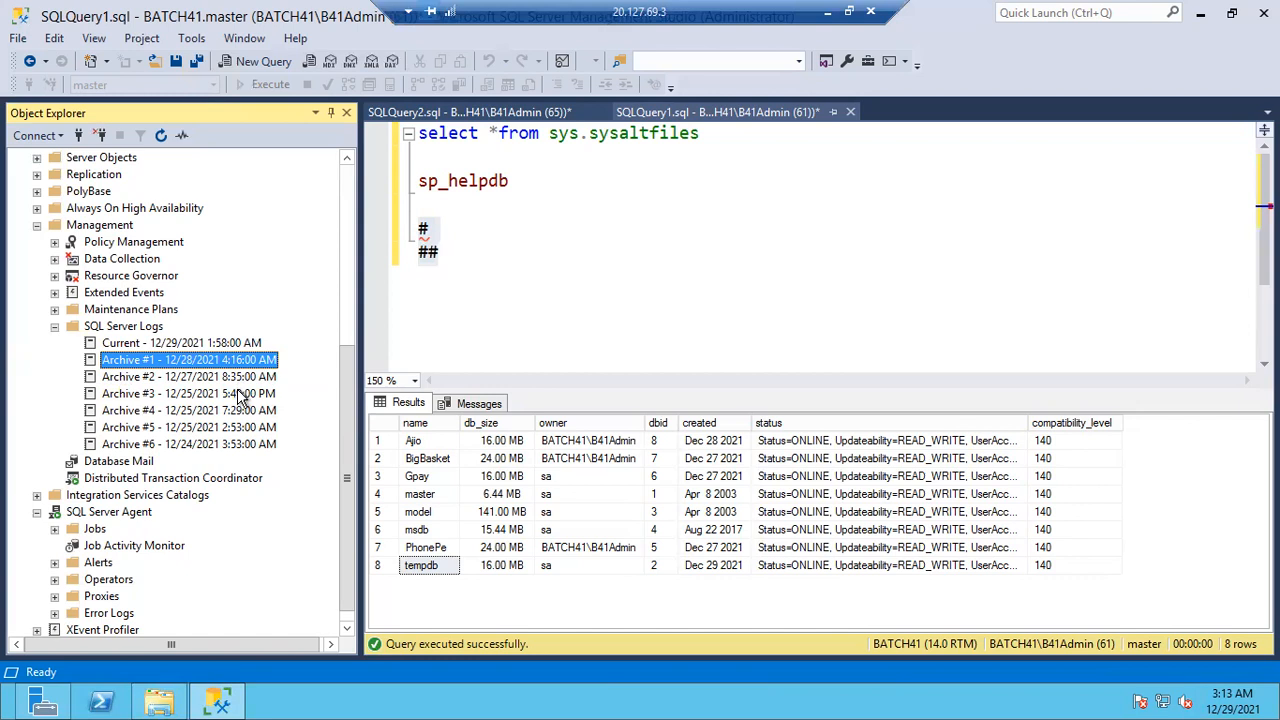
# - Open the current SQL Server log in the Log File Viewer and maximize the viewer window
pyautogui.click(243, 396)
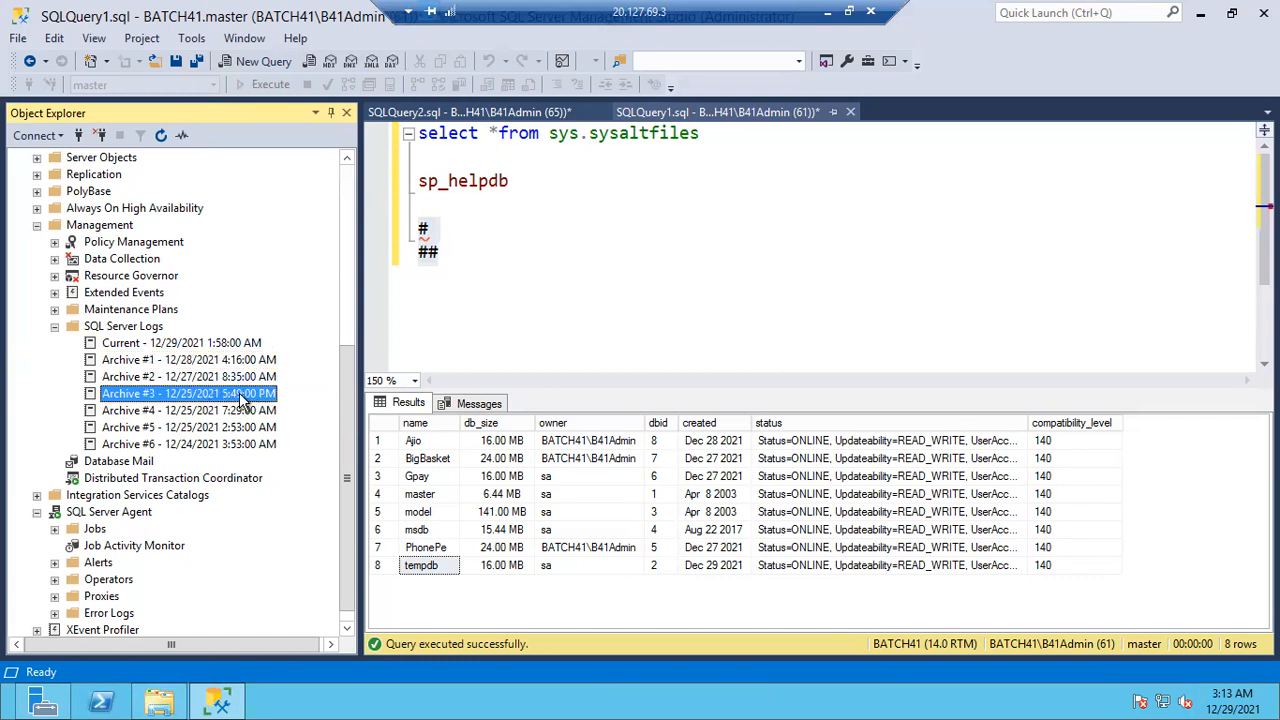
pyautogui.click(236, 378)
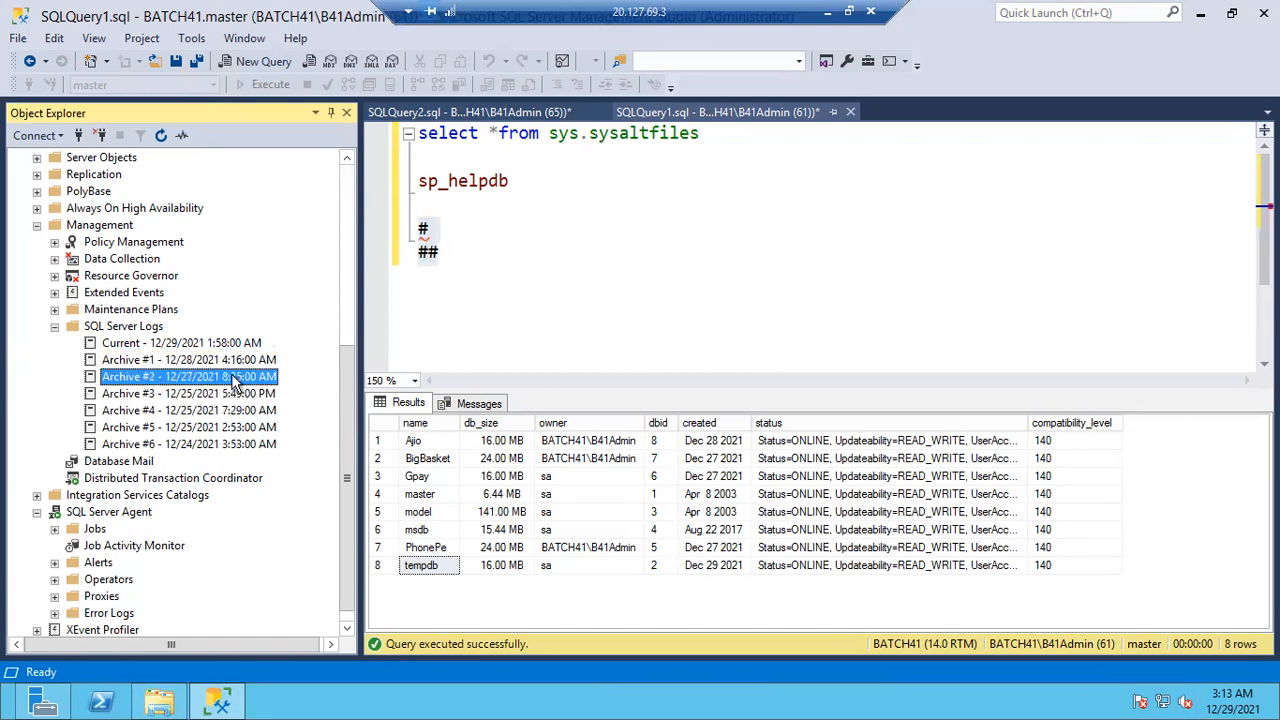
pyautogui.click(147, 343)
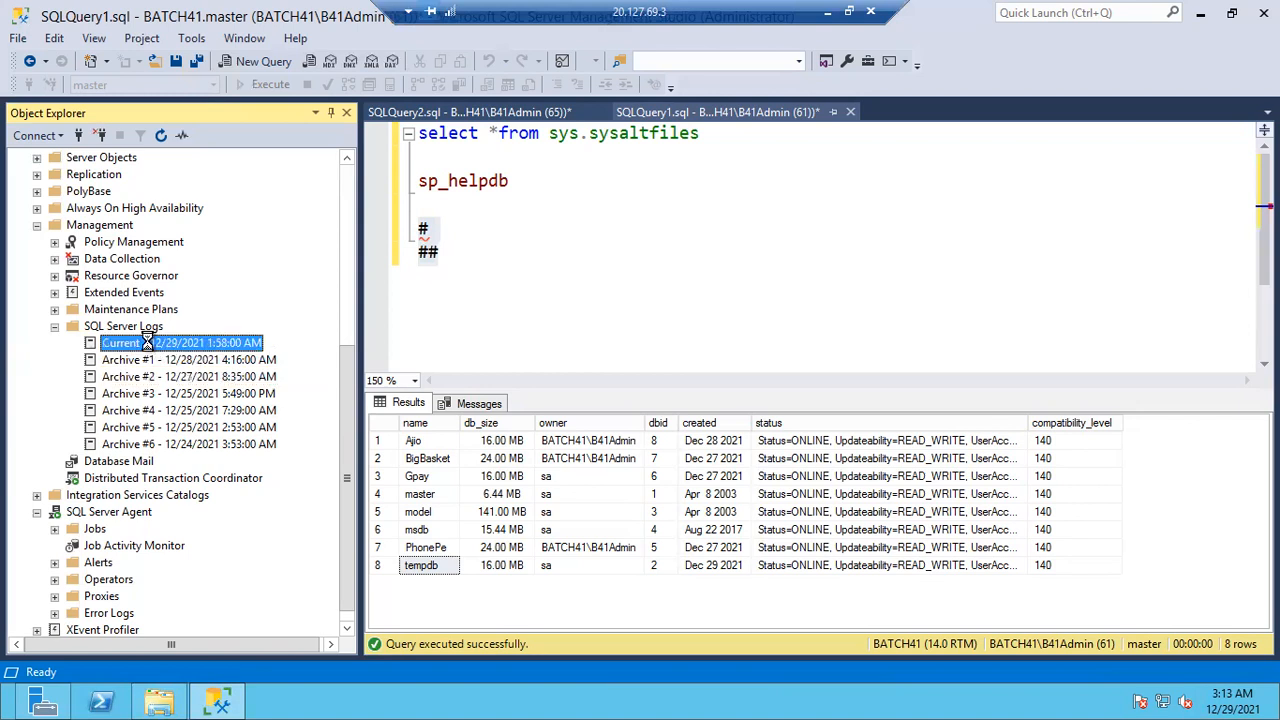
pyautogui.doubleClick(147, 343)
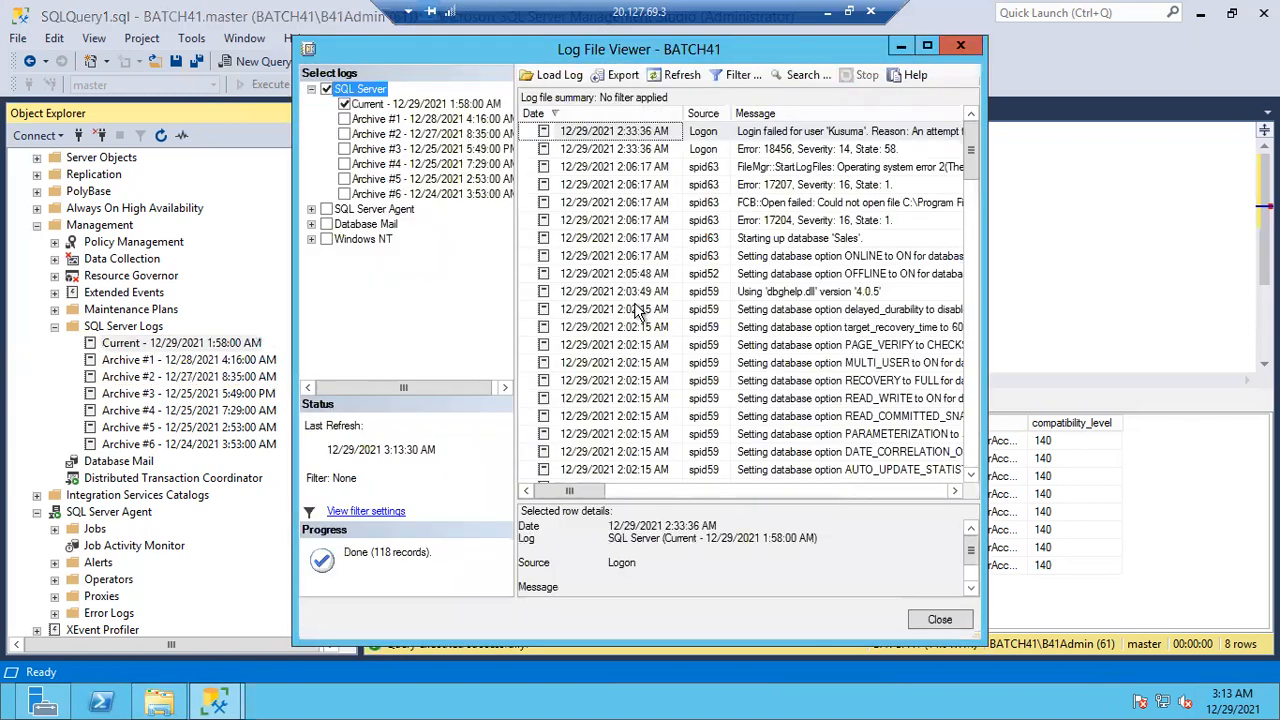
pyautogui.click(928, 48)
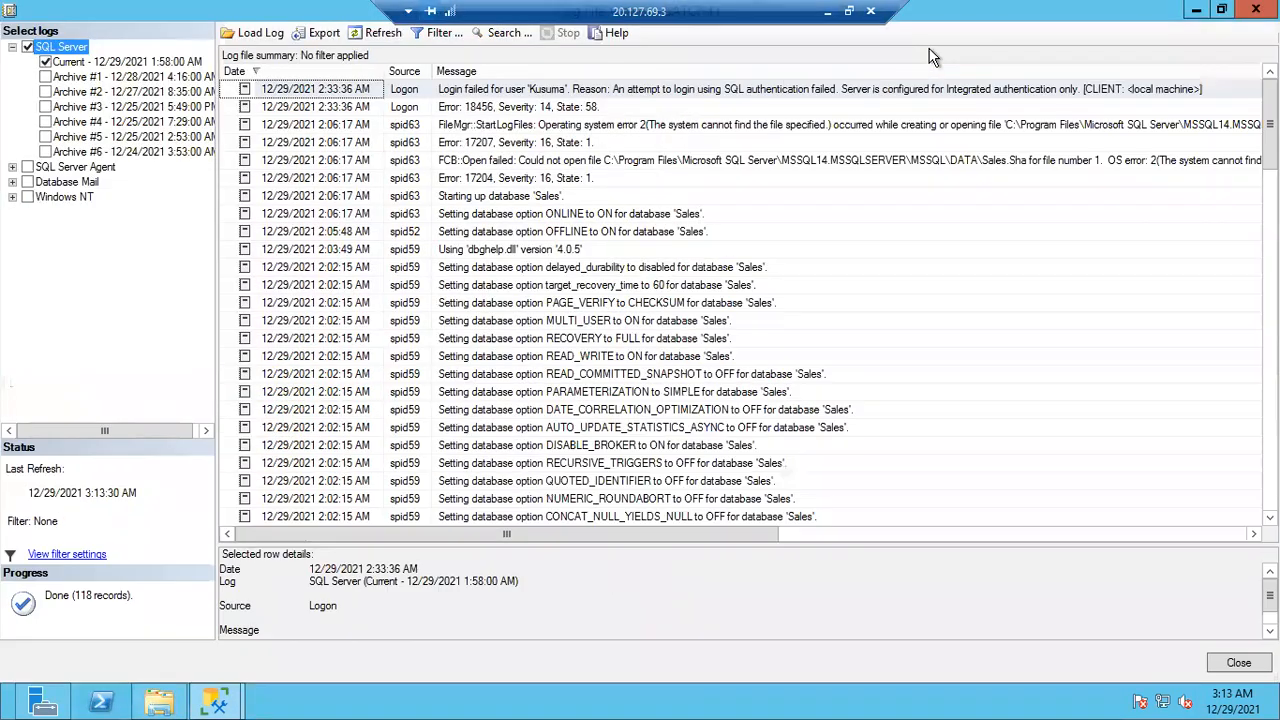
# - Go to the oldest entries of the current log and examine the SQL Server version and UTC adjustment messages
pyautogui.click(710, 309)
pyautogui.scroll(-1, 710, 309)
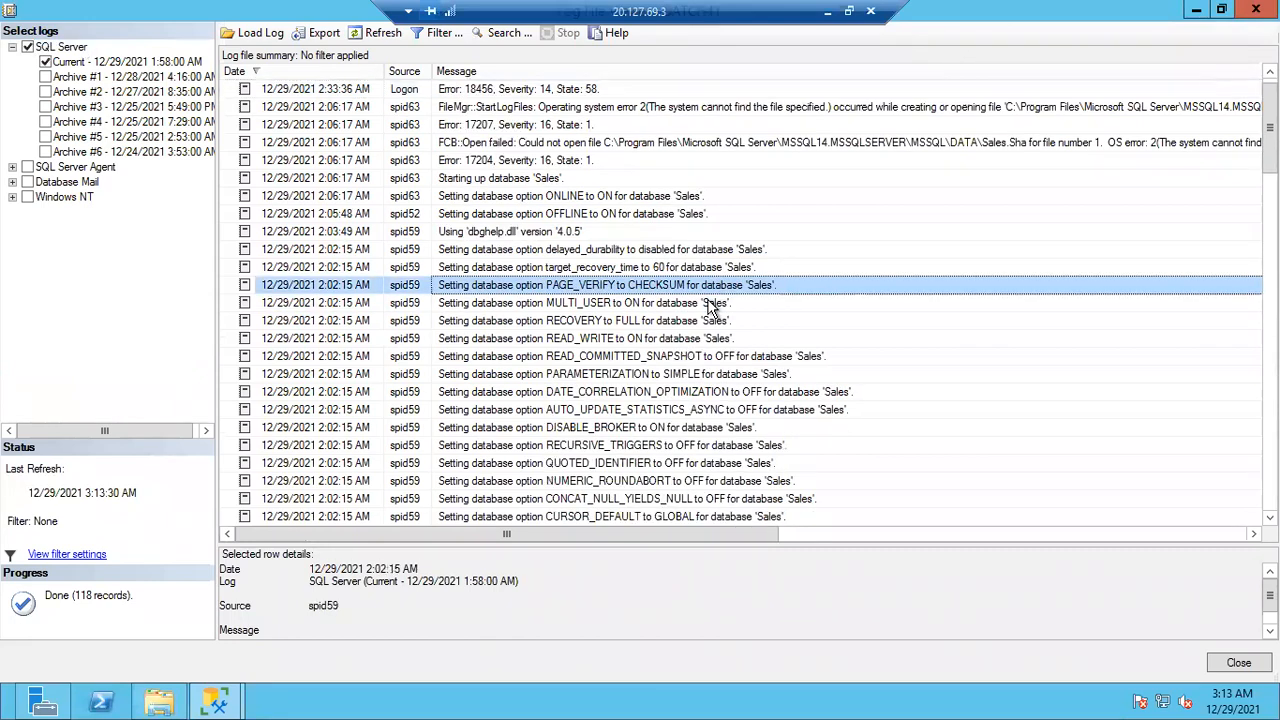
pyautogui.scroll(-20, 710, 309)
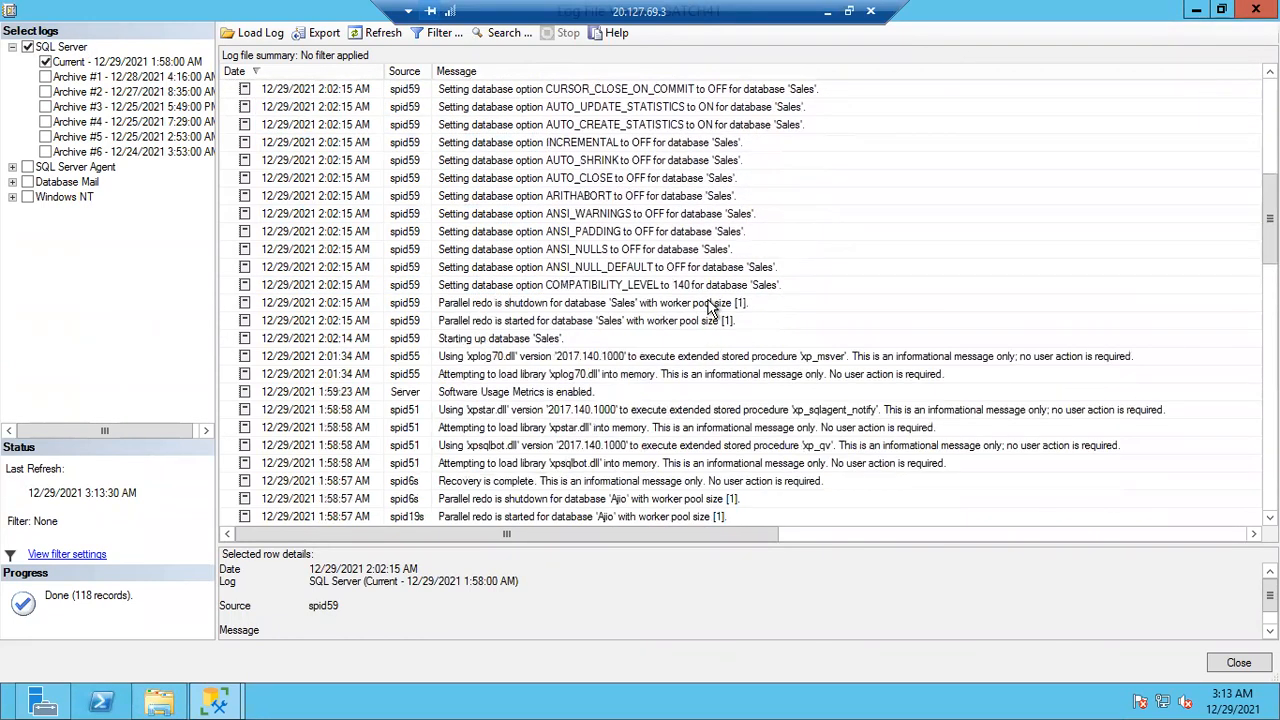
pyautogui.scroll(-10, 710, 309)
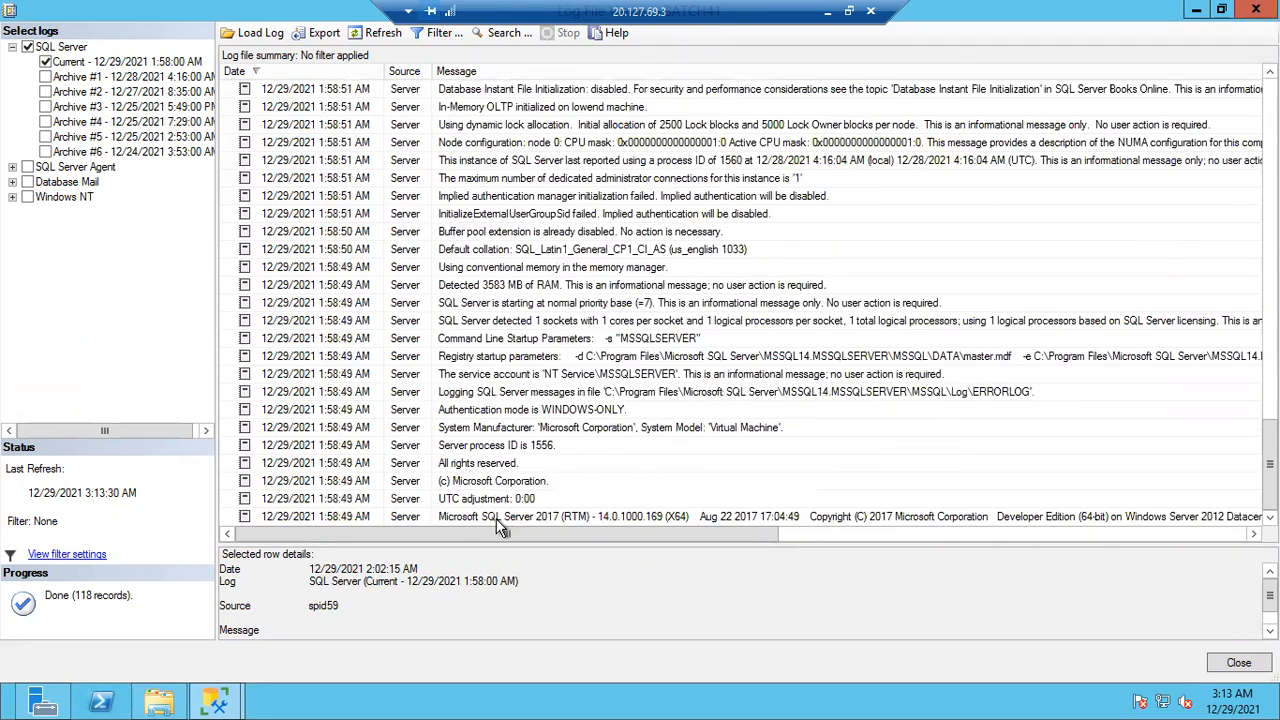
pyautogui.click(459, 500)
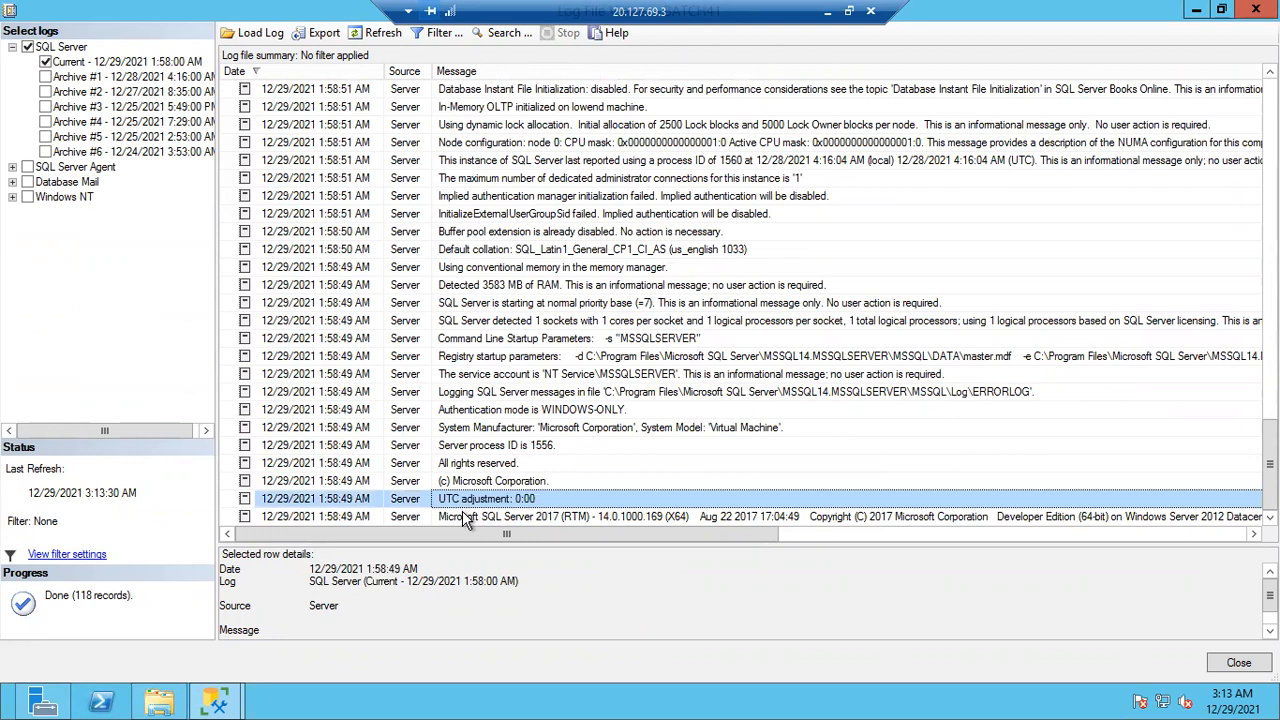
pyautogui.click(465, 518)
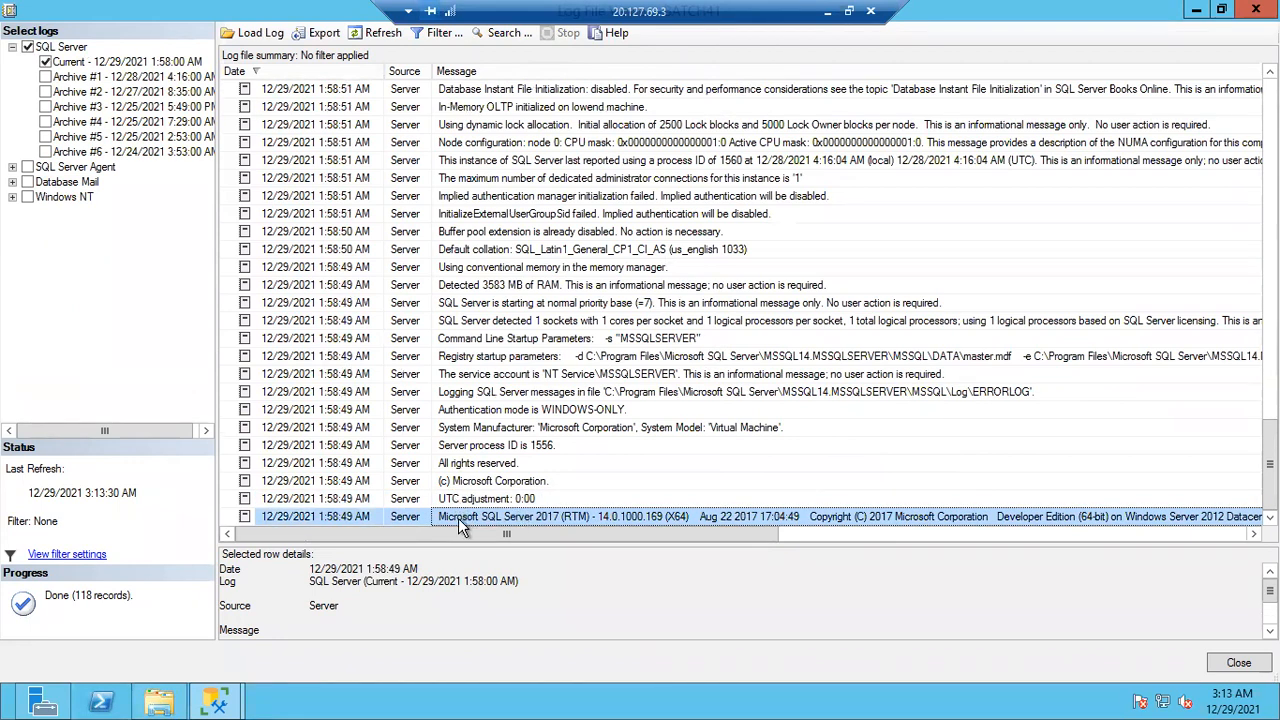
pyautogui.click(480, 498)
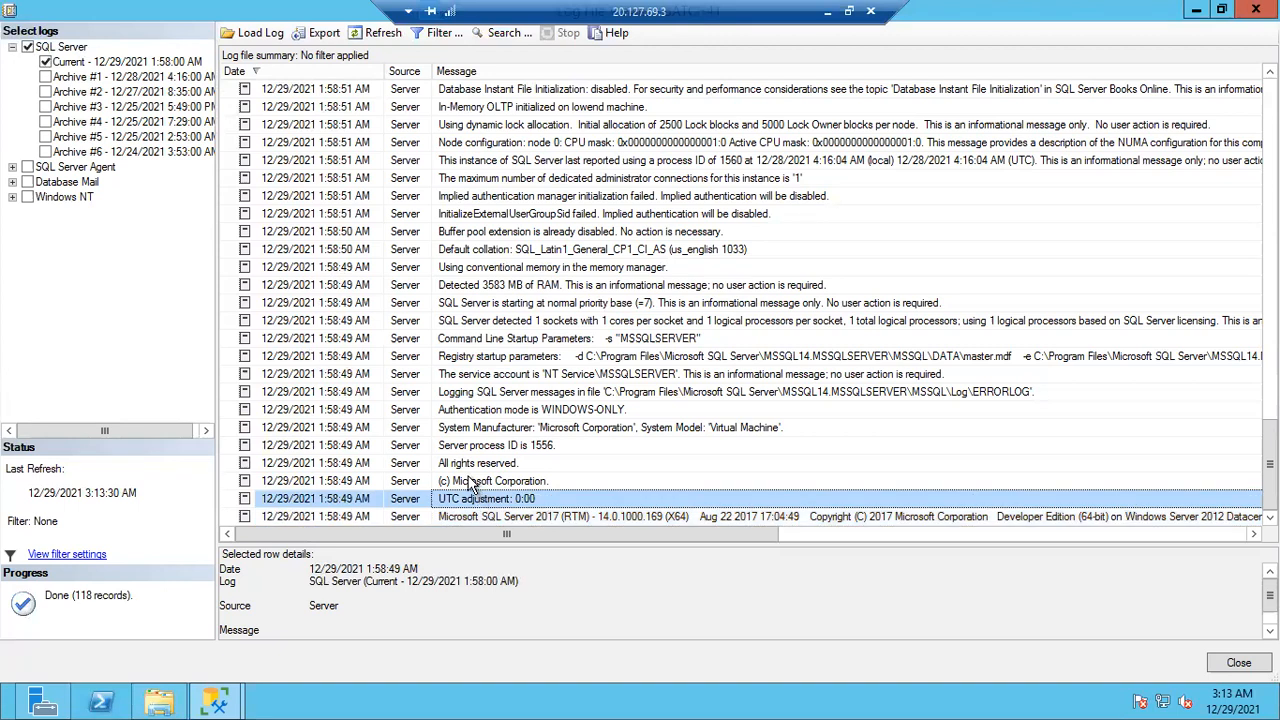
# - Go through the startup entries for server process ID, authentication mode, ERRORLOG file location and service account
pyautogui.click(476, 483)
pyautogui.press('Up')
pyautogui.press('Up')
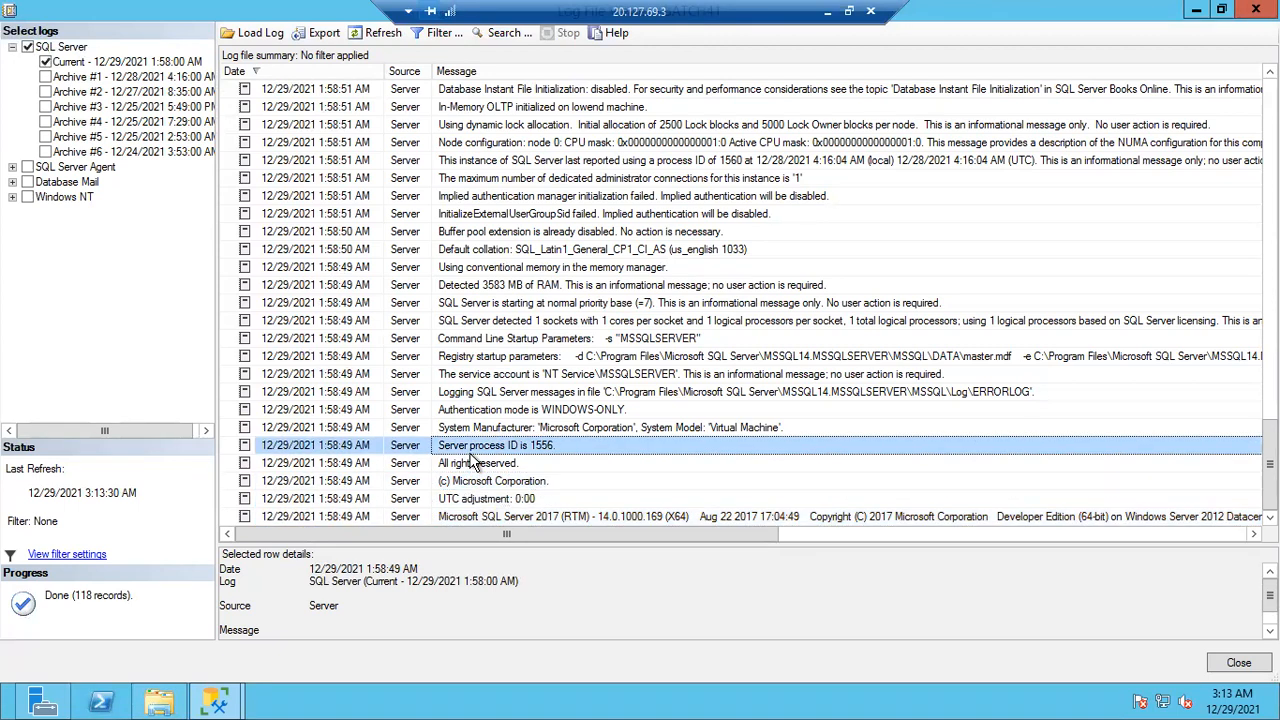
pyautogui.click(488, 415)
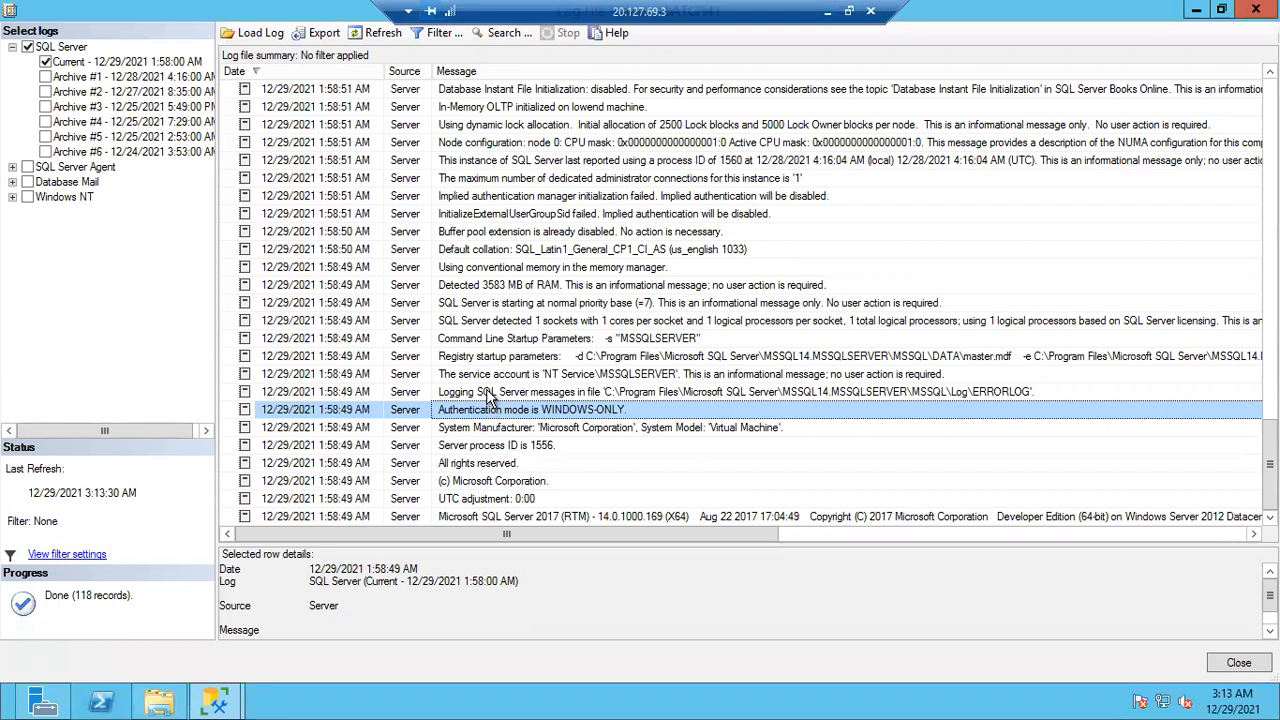
pyautogui.click(489, 393)
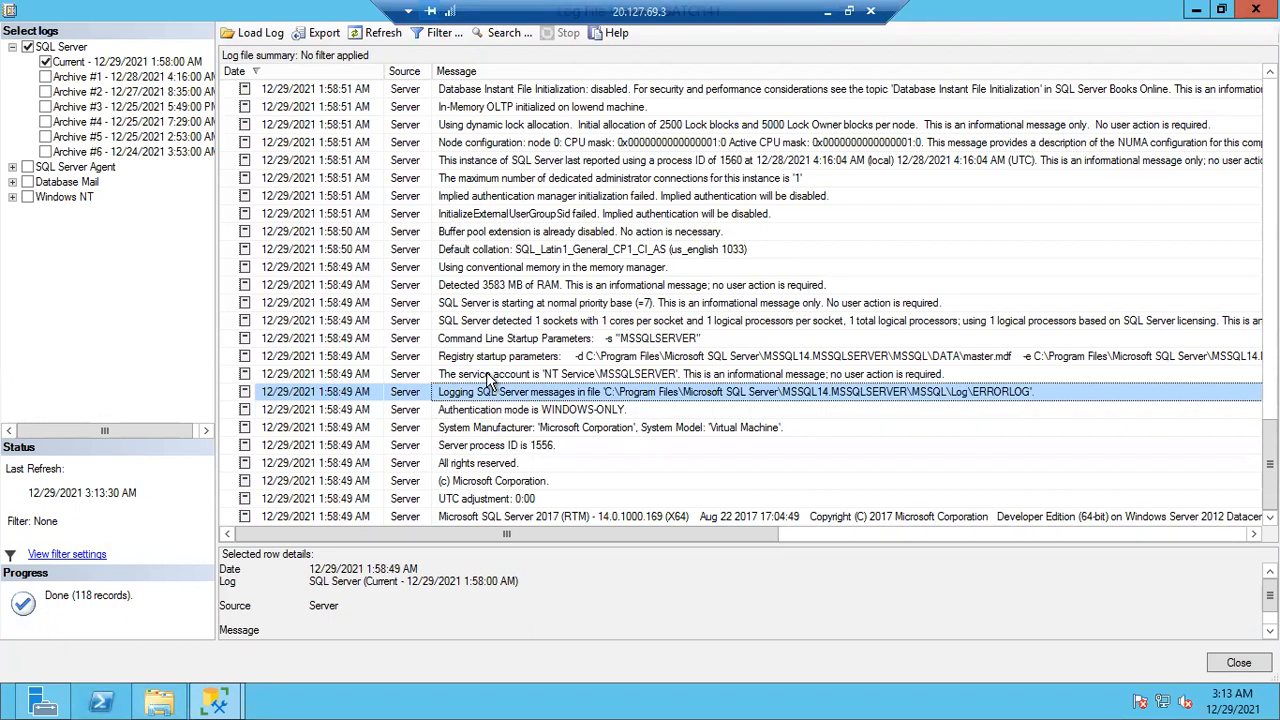
pyautogui.click(489, 377)
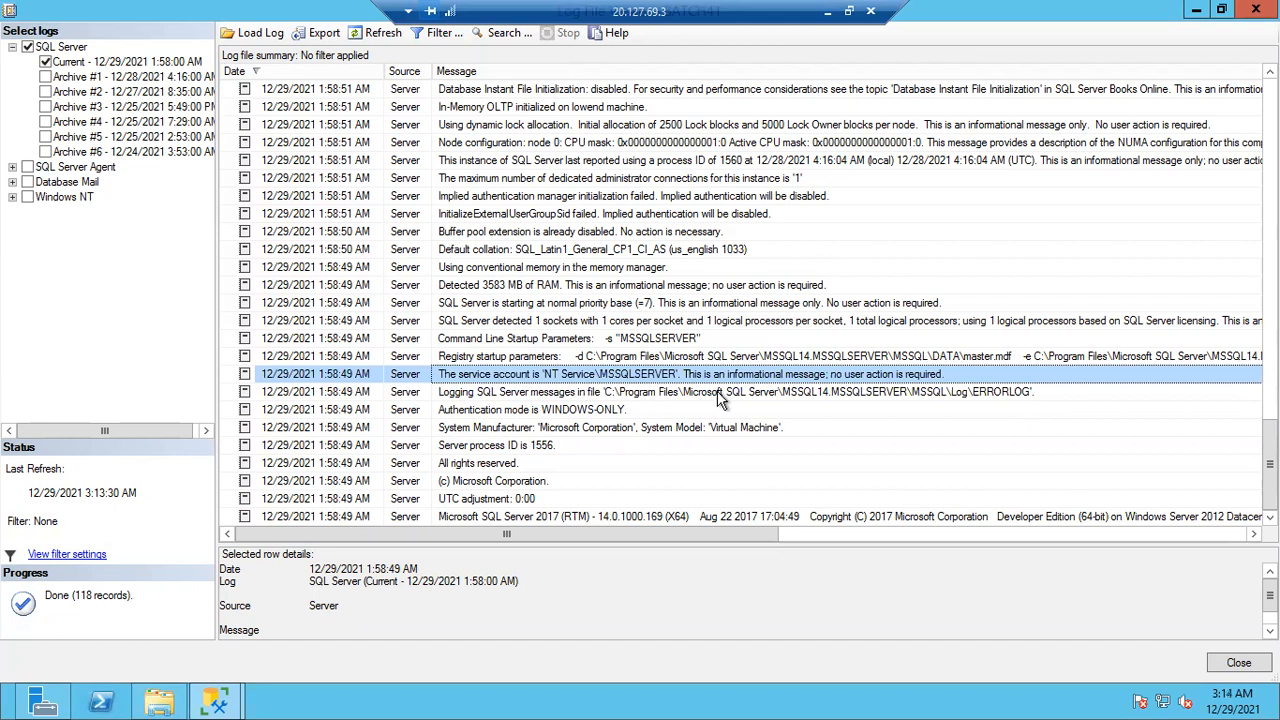
pyautogui.click(717, 392)
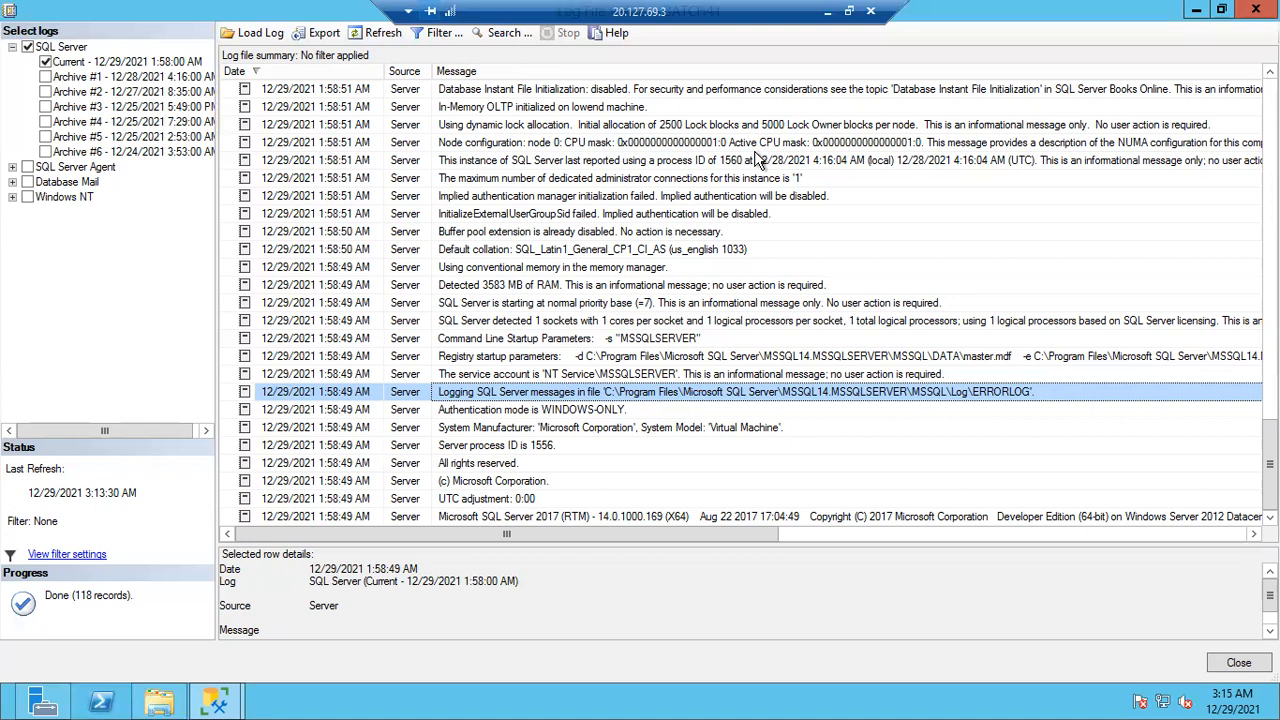
# - Review the service account entry again together with the neighbouring startup parameter and ERRORLOG location entries
pyautogui.click(510, 373)
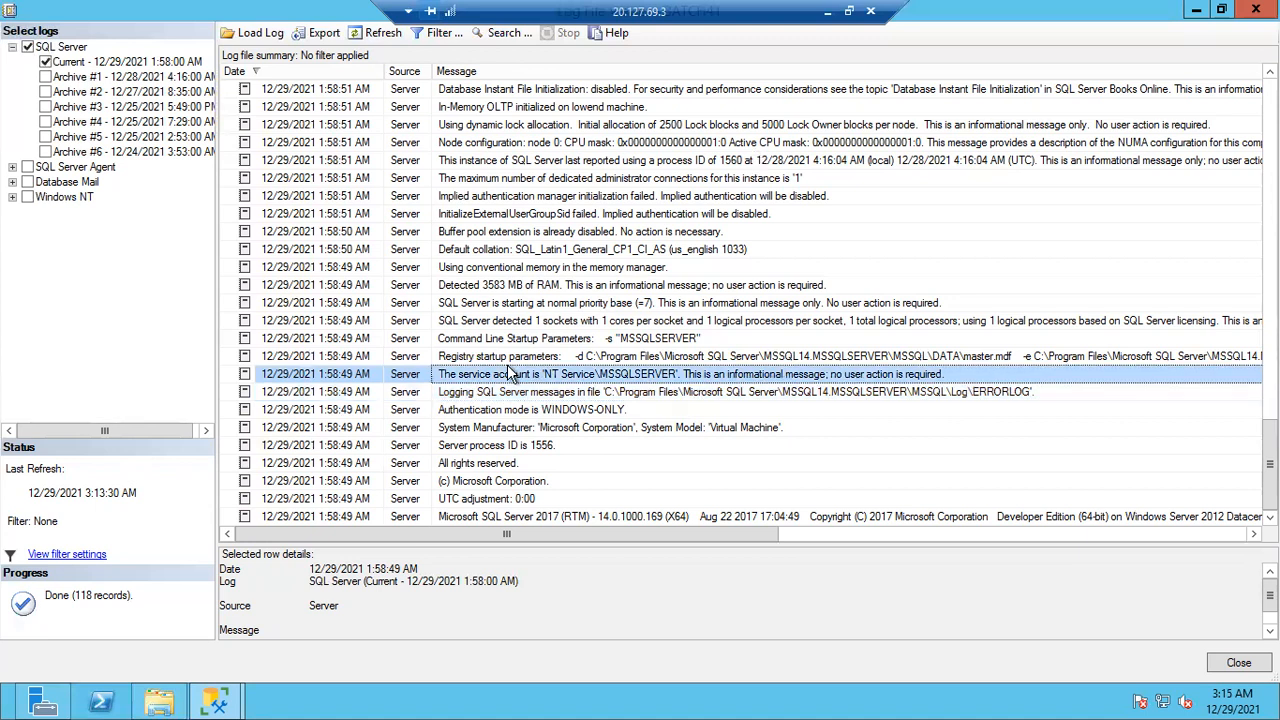
pyautogui.press('Up')
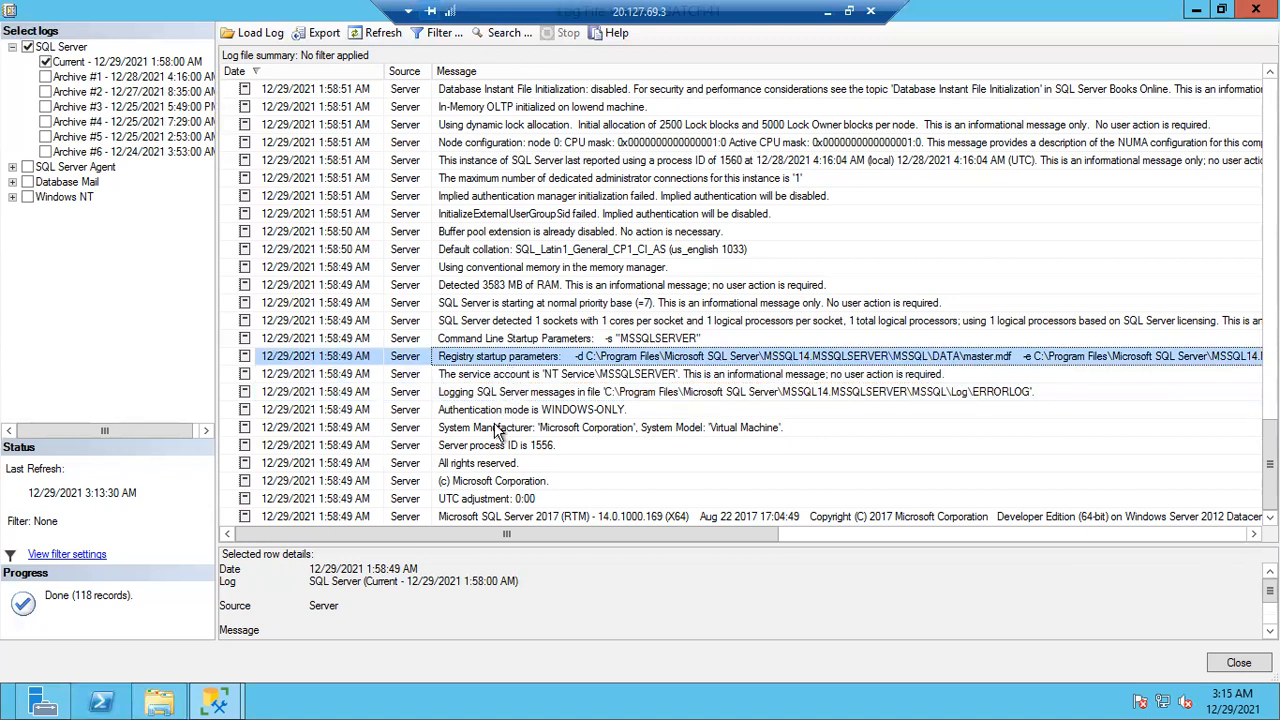
pyautogui.click(532, 396)
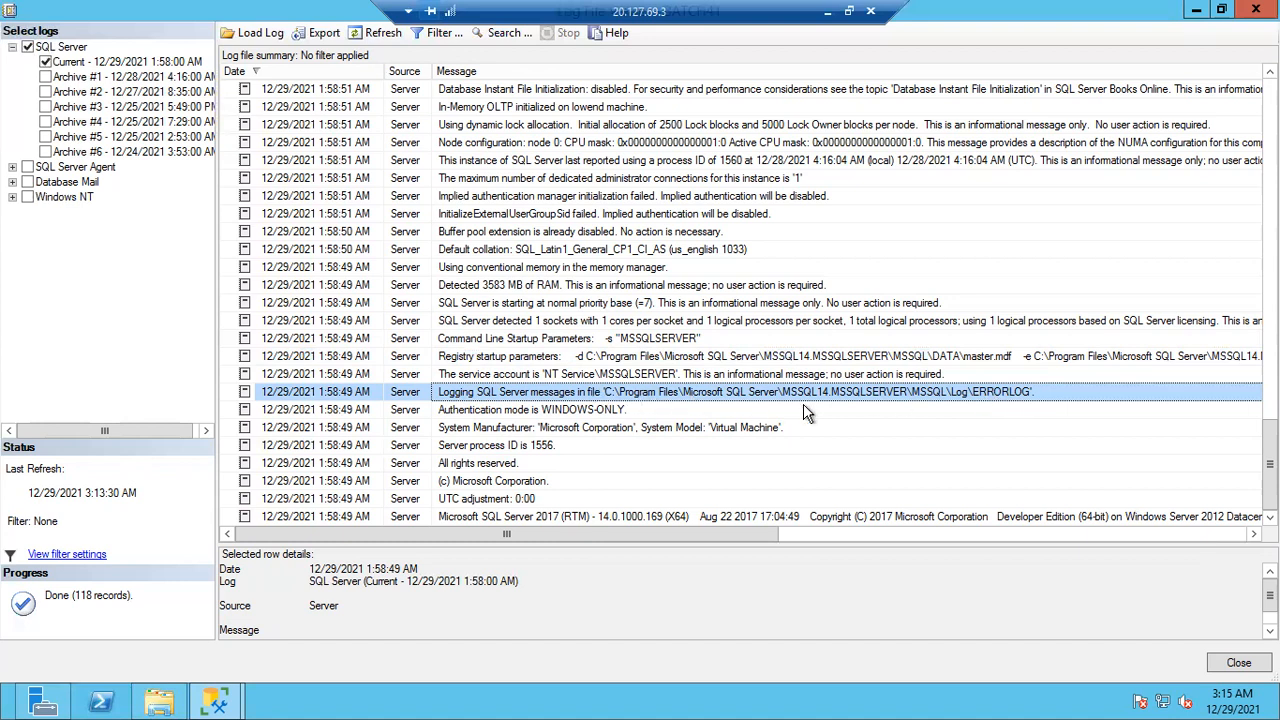
pyautogui.click(584, 374)
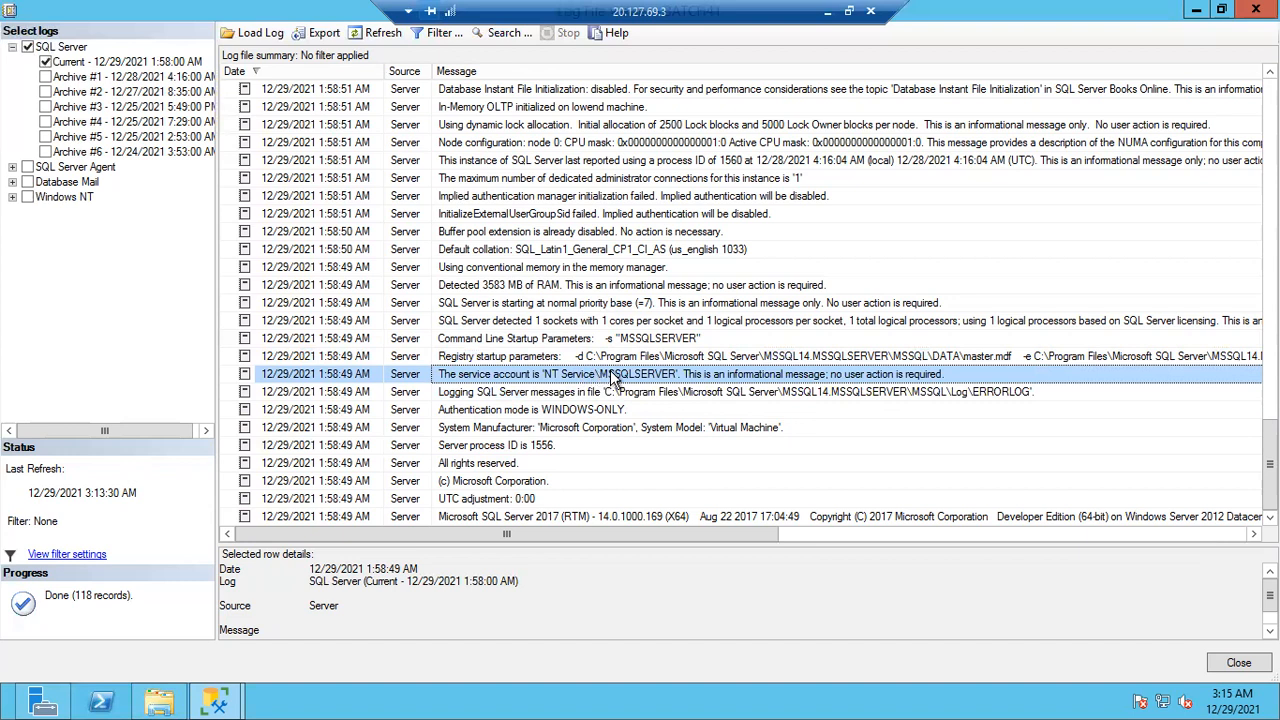
# - Select the registry startup parameters entry, enlarge the row details area and examine the -d, -e and -l paths
pyautogui.click(572, 359)
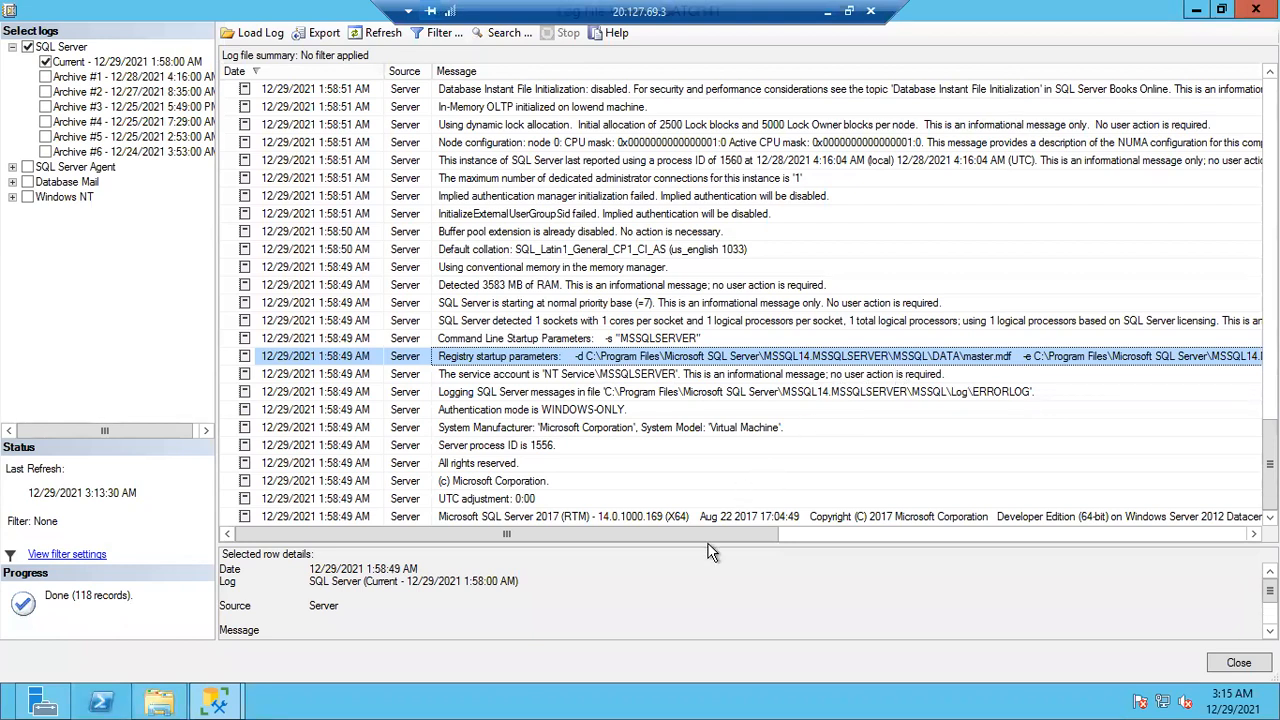
pyautogui.moveTo(707, 543); pyautogui.dragTo(694, 455)
pyautogui.moveTo(268, 565); pyautogui.dragTo(708, 567)
pyautogui.moveTo(266, 579); pyautogui.dragTo(670, 565)
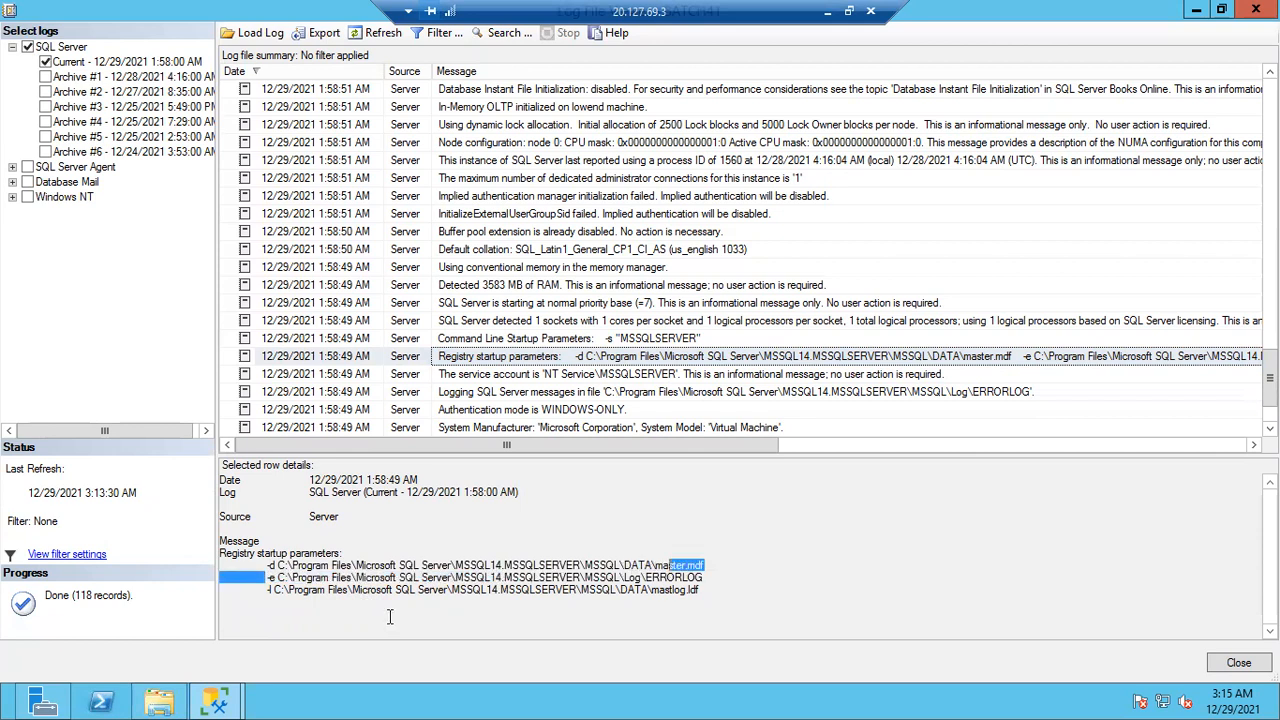
pyautogui.moveTo(257, 591); pyautogui.dragTo(268, 565)
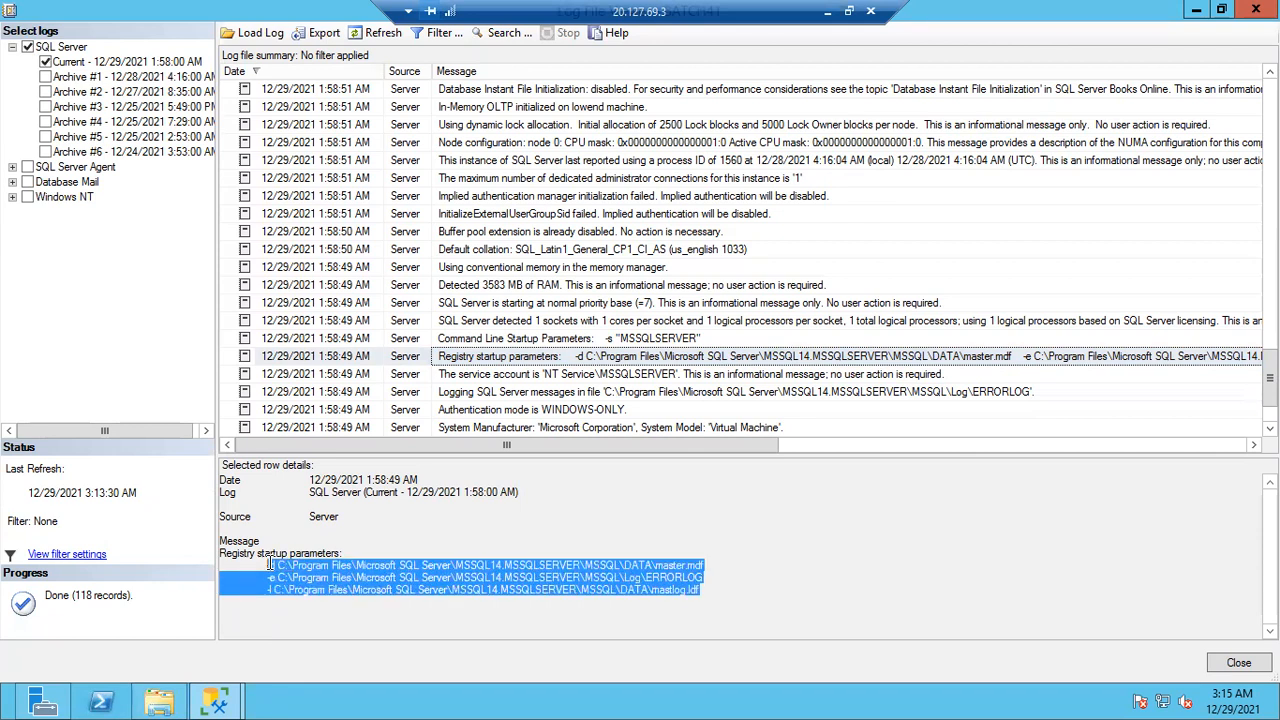
pyautogui.click(708, 571)
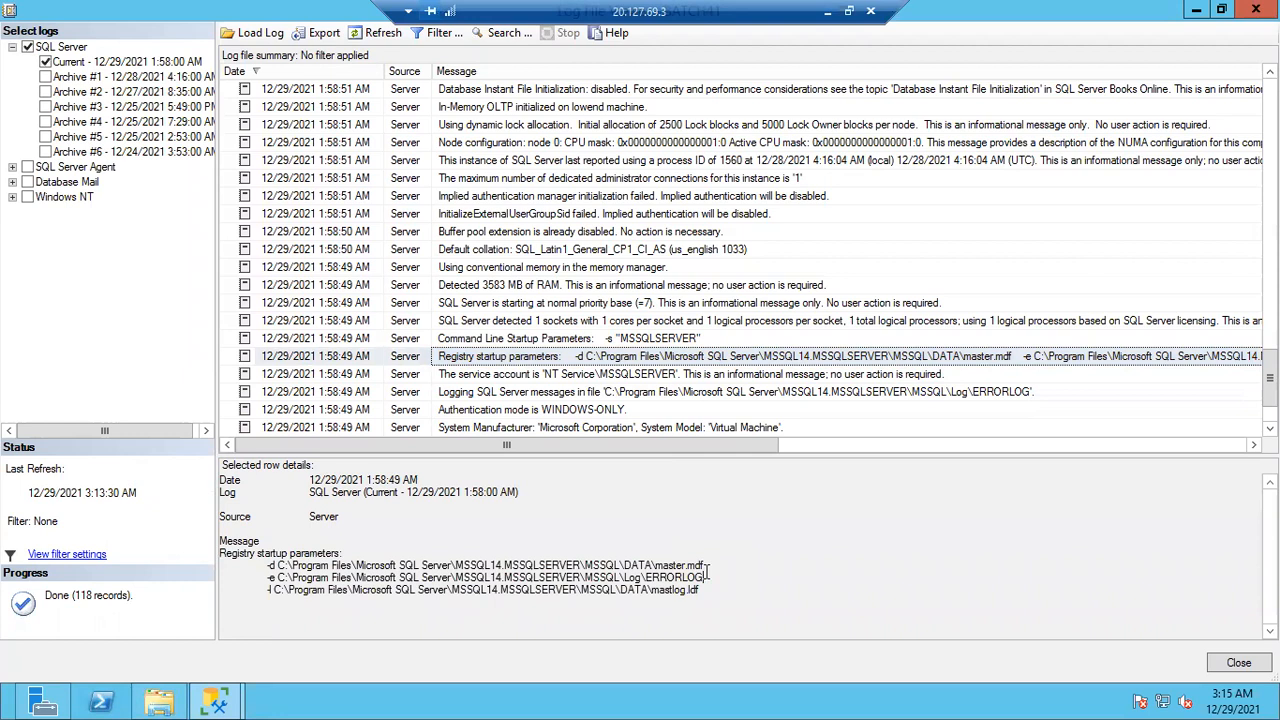
pyautogui.moveTo(253, 560); pyautogui.dragTo(347, 559)
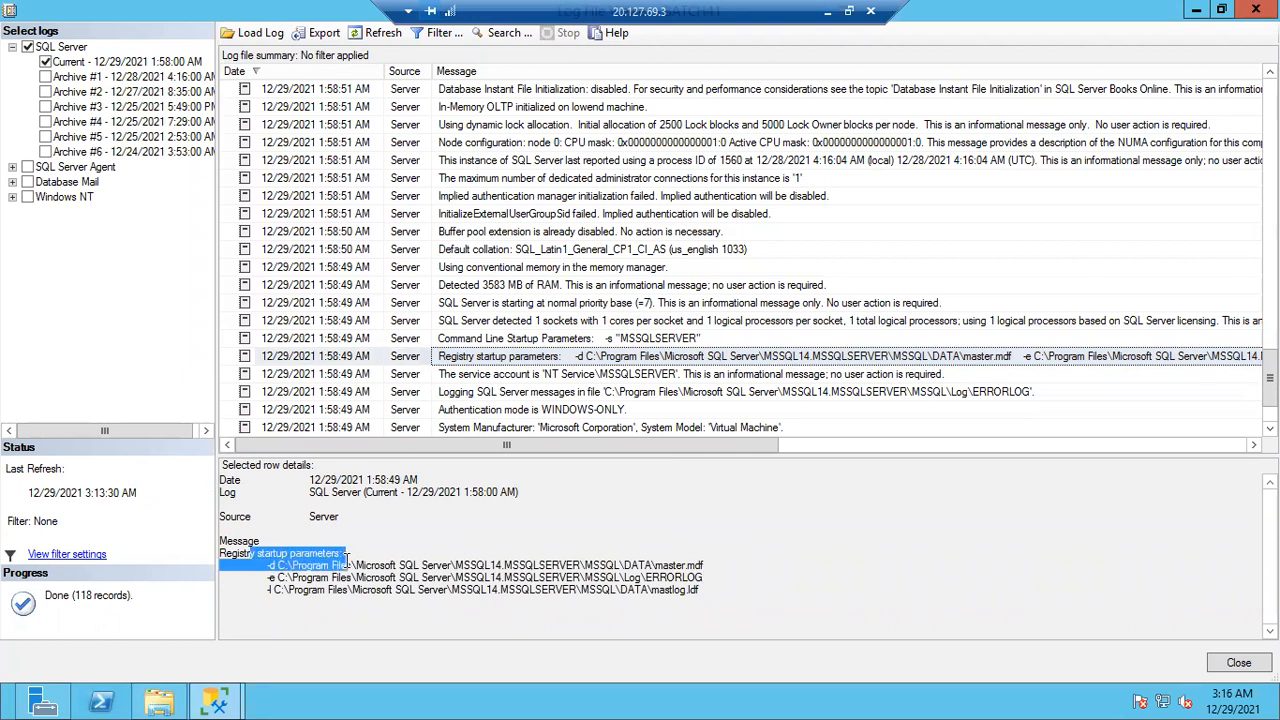
pyautogui.click(347, 560)
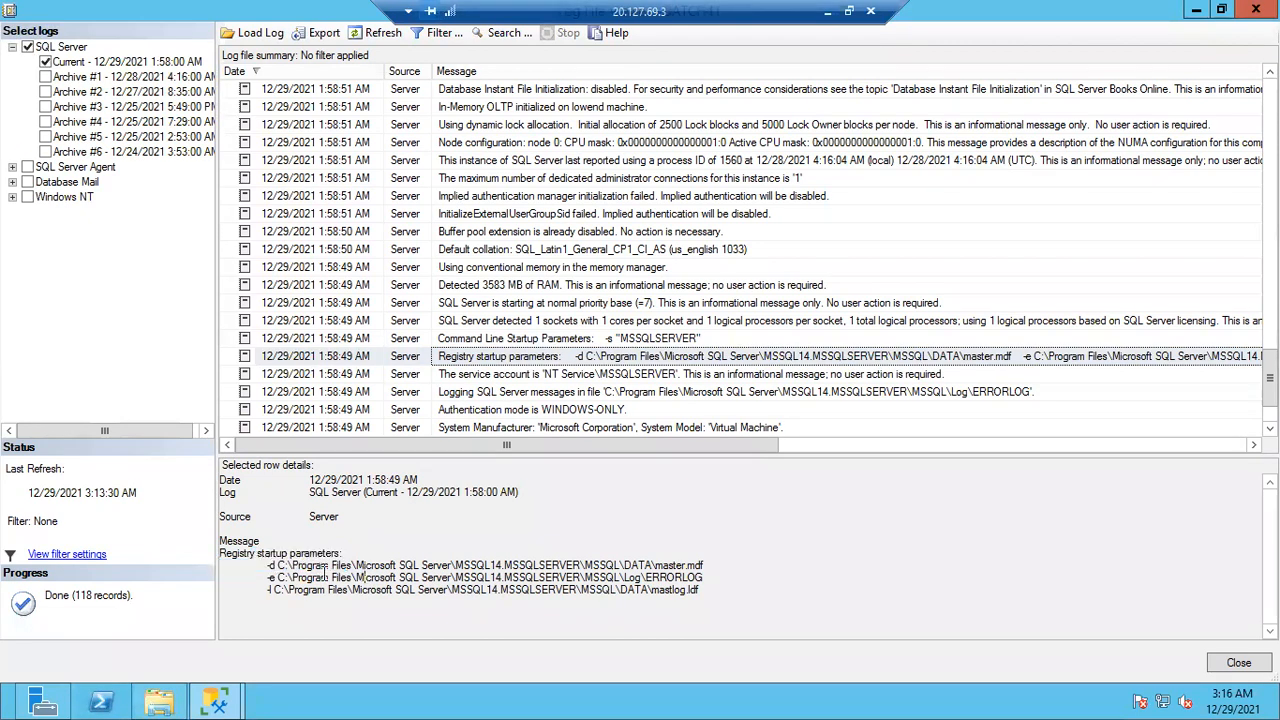
# - Open the DATA folder path given in the -d startup parameter in File Explorer and select the master data file
pyautogui.moveTo(279, 566); pyautogui.dragTo(654, 562)
pyautogui.hotkey('ctrl', 'c')
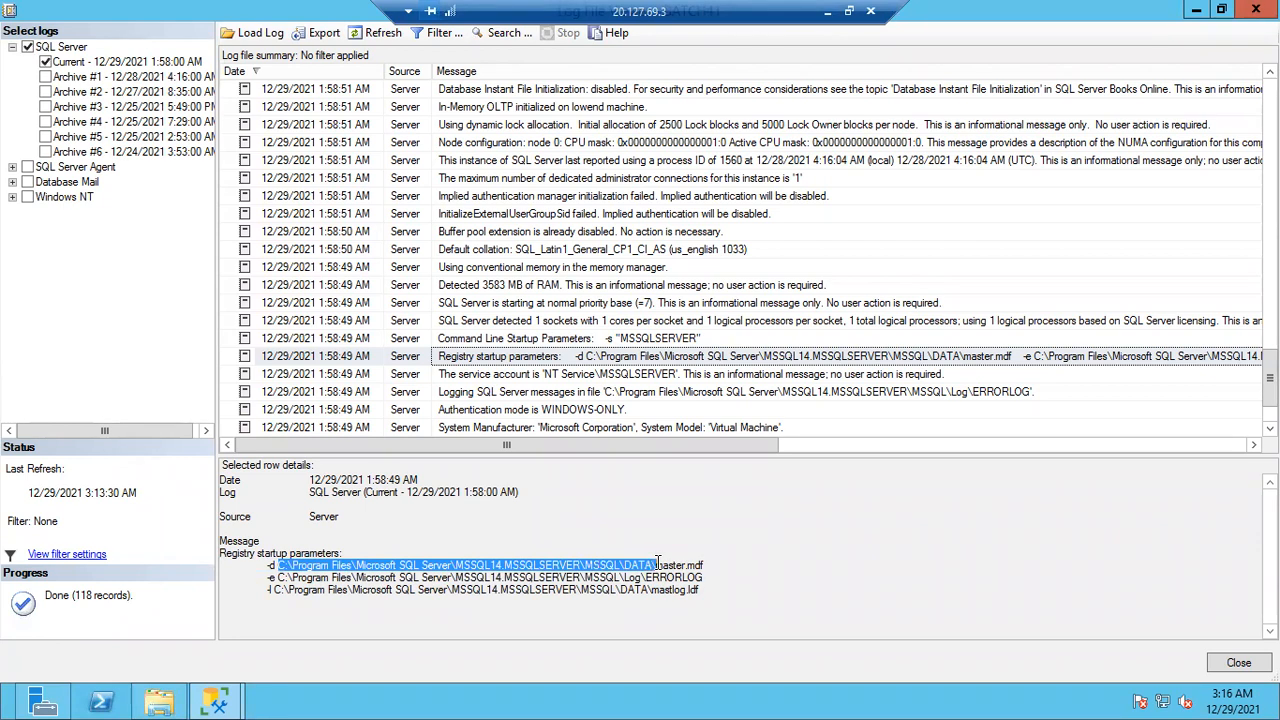
pyautogui.press('super+r')
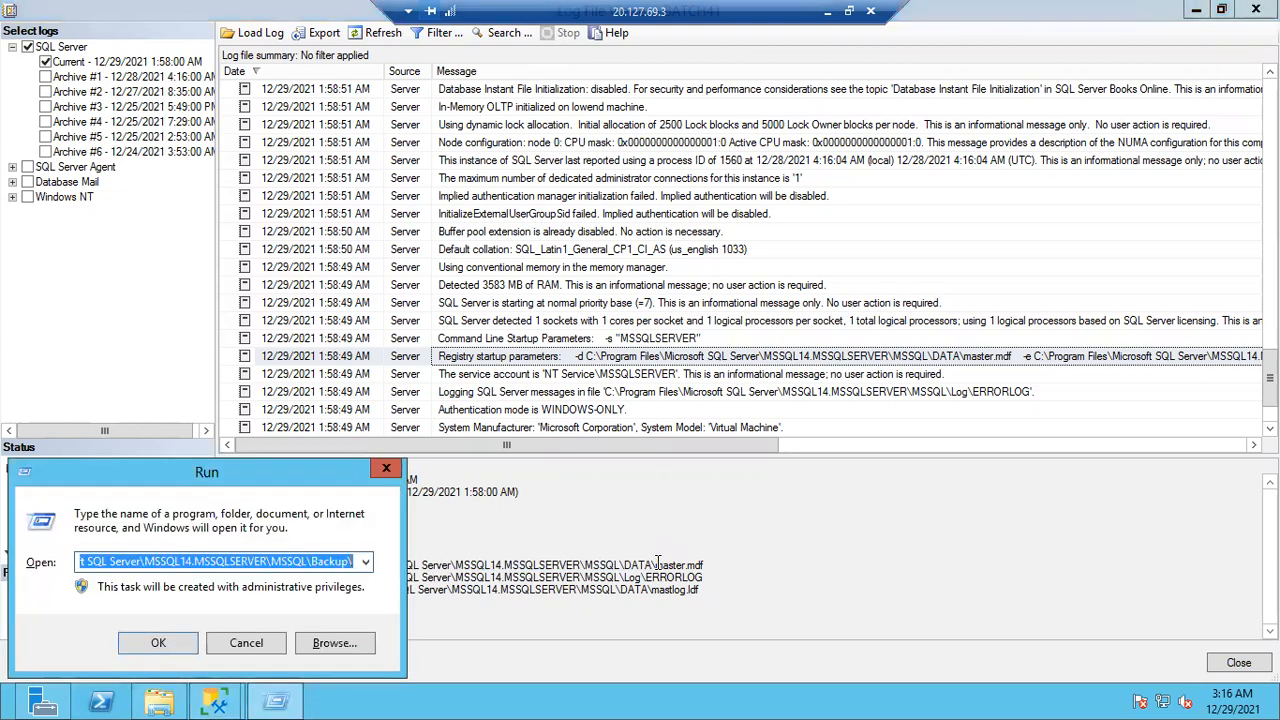
pyautogui.hotkey('ctrl', 'v')
pyautogui.press('Return')
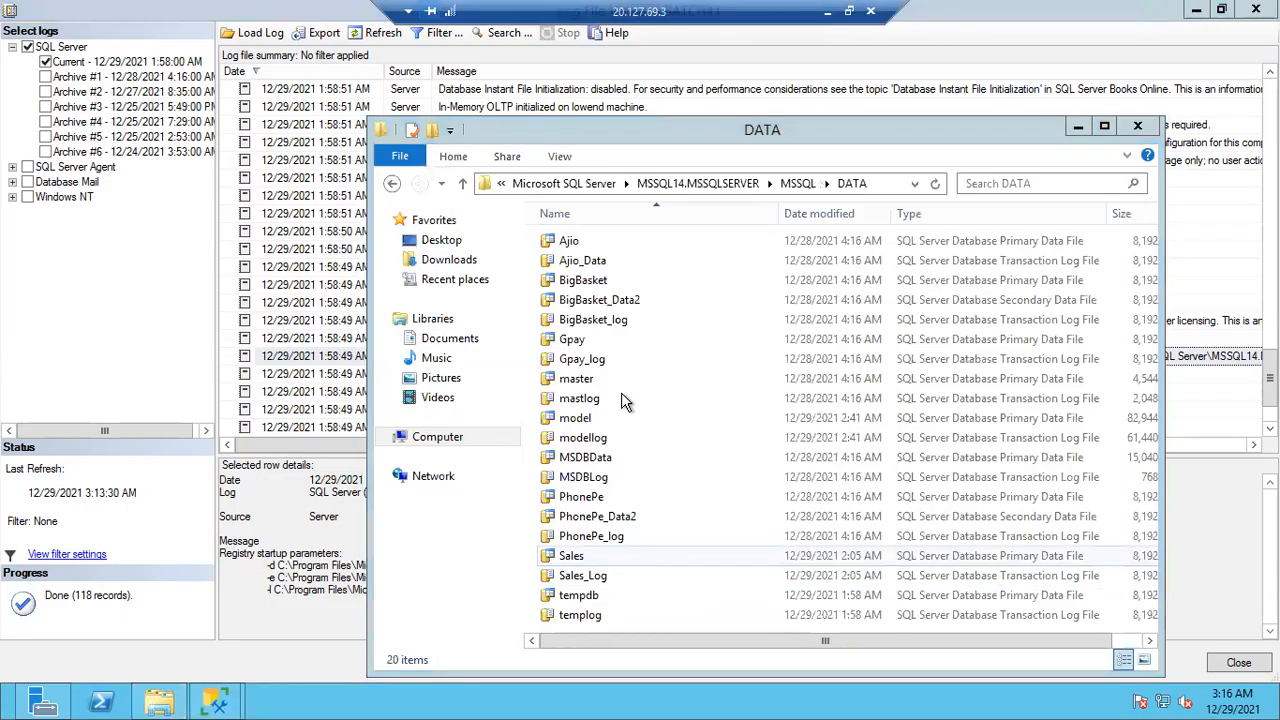
pyautogui.click(580, 383)
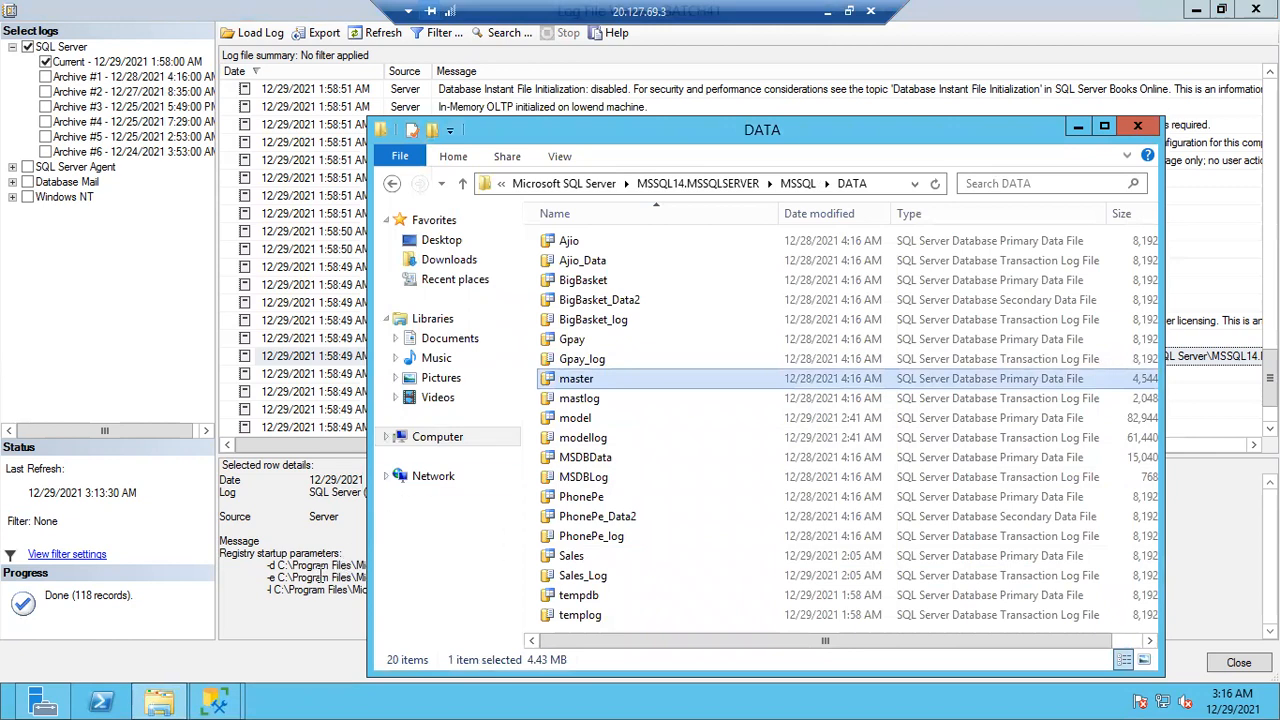
# - Open the DATA folder path given in the -l startup parameter and select the mastlog transaction log file
pyautogui.click(277, 597)
pyautogui.moveTo(276, 597); pyautogui.dragTo(475, 593)
pyautogui.click(474, 593)
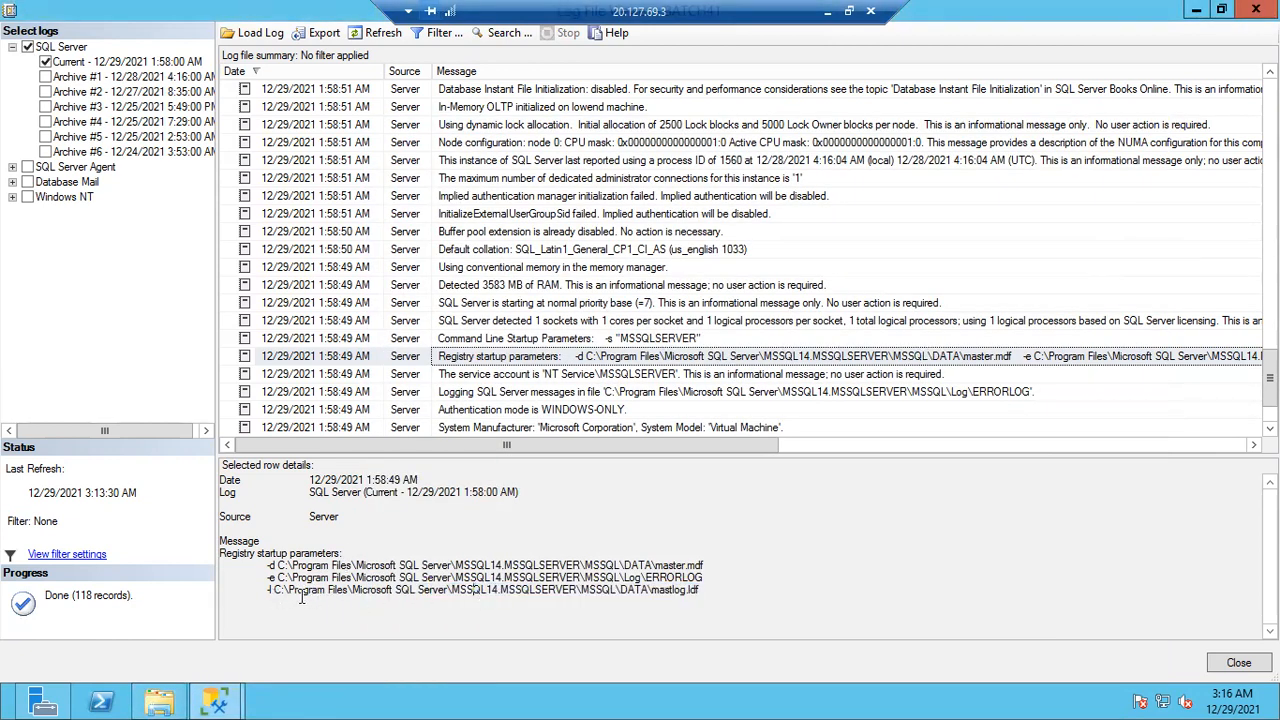
pyautogui.moveTo(275, 593); pyautogui.dragTo(336, 593)
pyautogui.moveTo(420, 596); pyautogui.dragTo(642, 590)
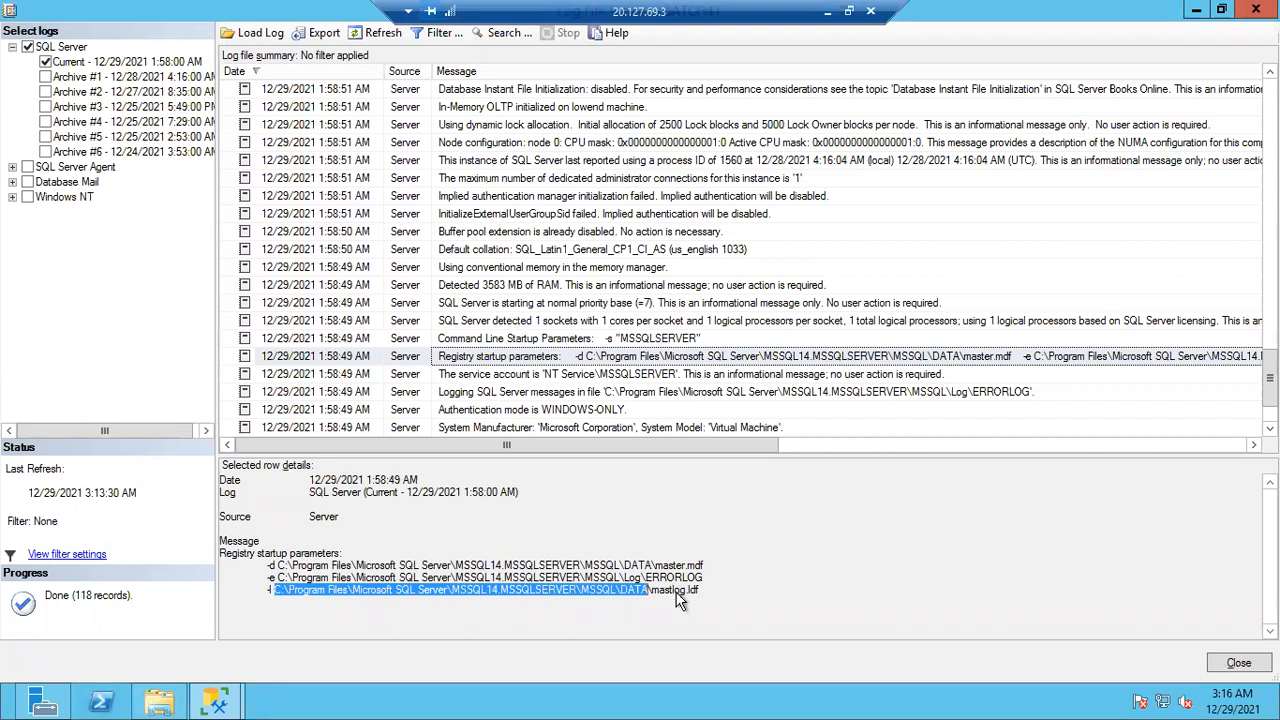
pyautogui.hotkey('alt', 'Tab')
pyautogui.press('super+r')
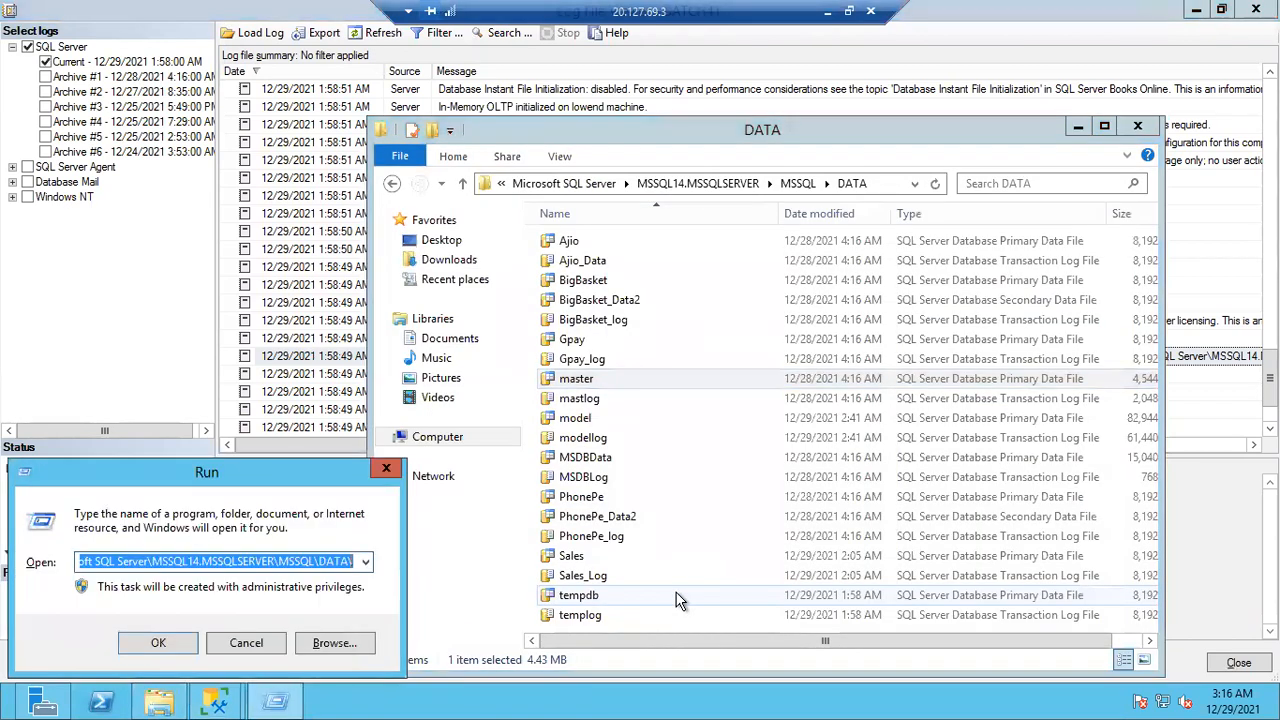
pyautogui.hotkey('ctrl', 'v')
pyautogui.press('Return')
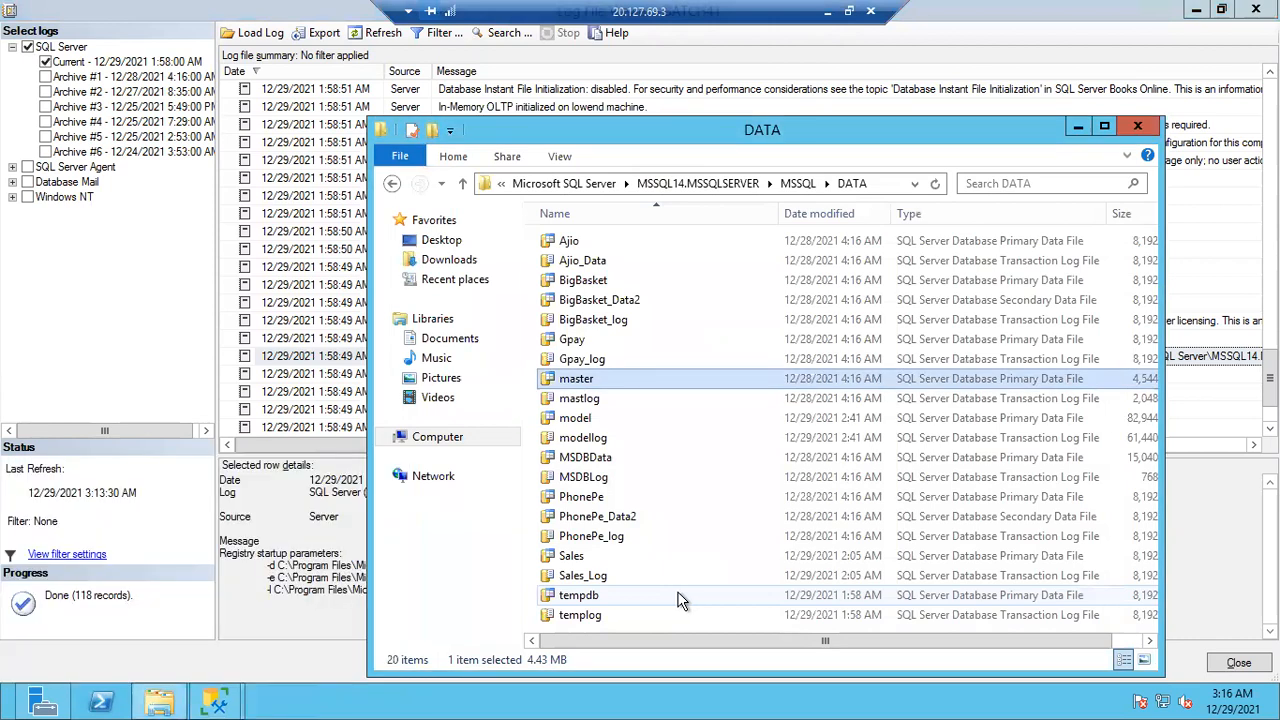
pyautogui.click(600, 400)
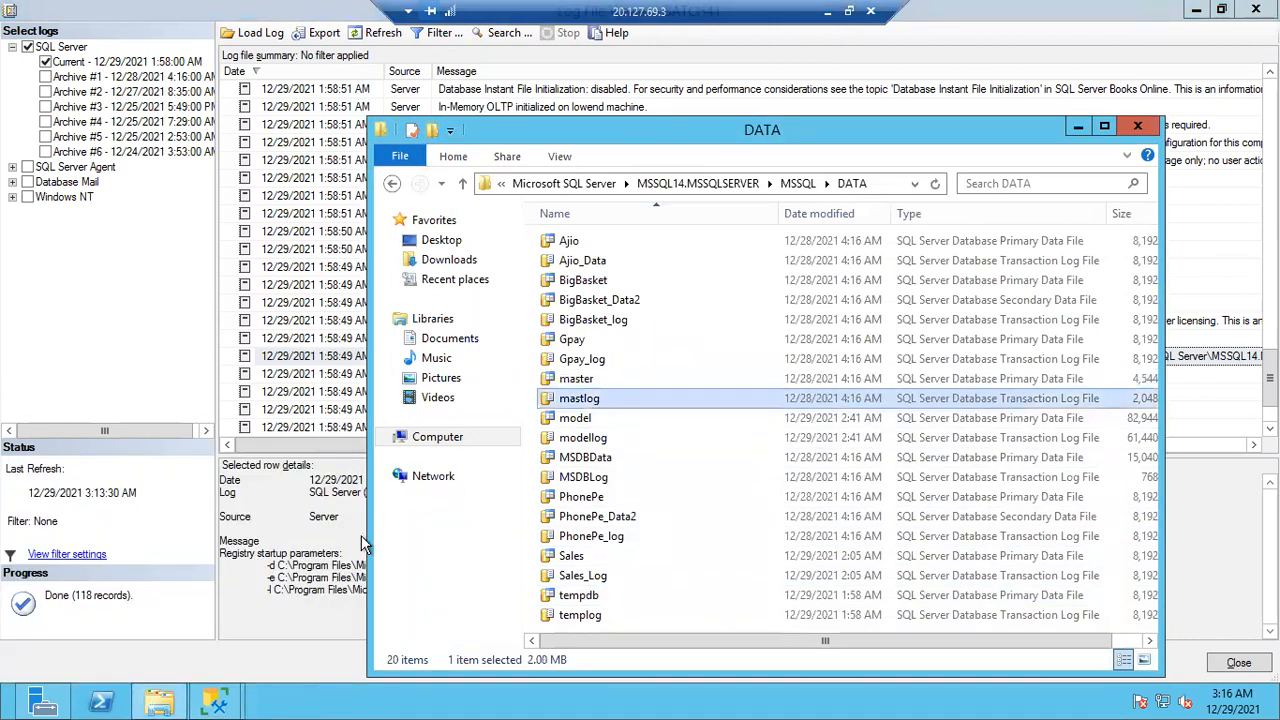
# - Open the Log folder path given in the -e startup parameter in File Explorer and select the ERRORLOG file
pyautogui.click(297, 567)
pyautogui.moveTo(277, 578); pyautogui.dragTo(645, 577)
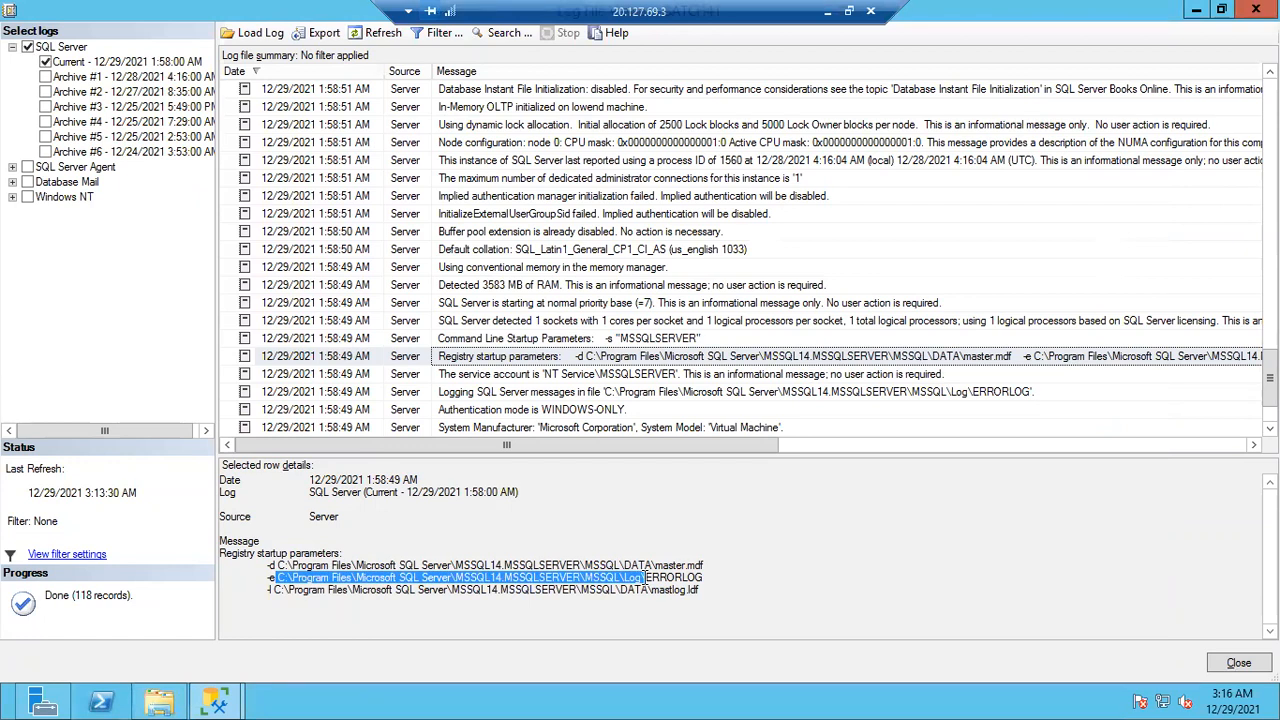
pyautogui.hotkey('ctrl', 'c')
pyautogui.press('super+r')
pyautogui.hotkey('ctrl', 'v')
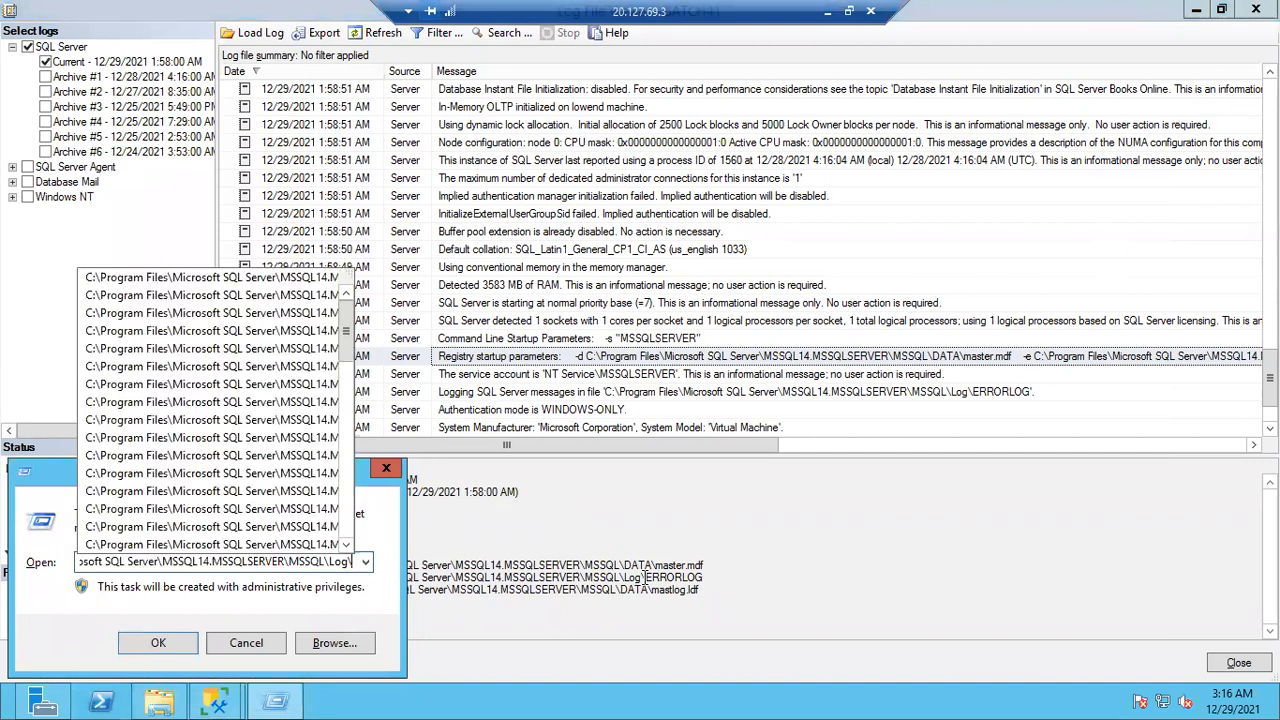
pyautogui.press('Return')
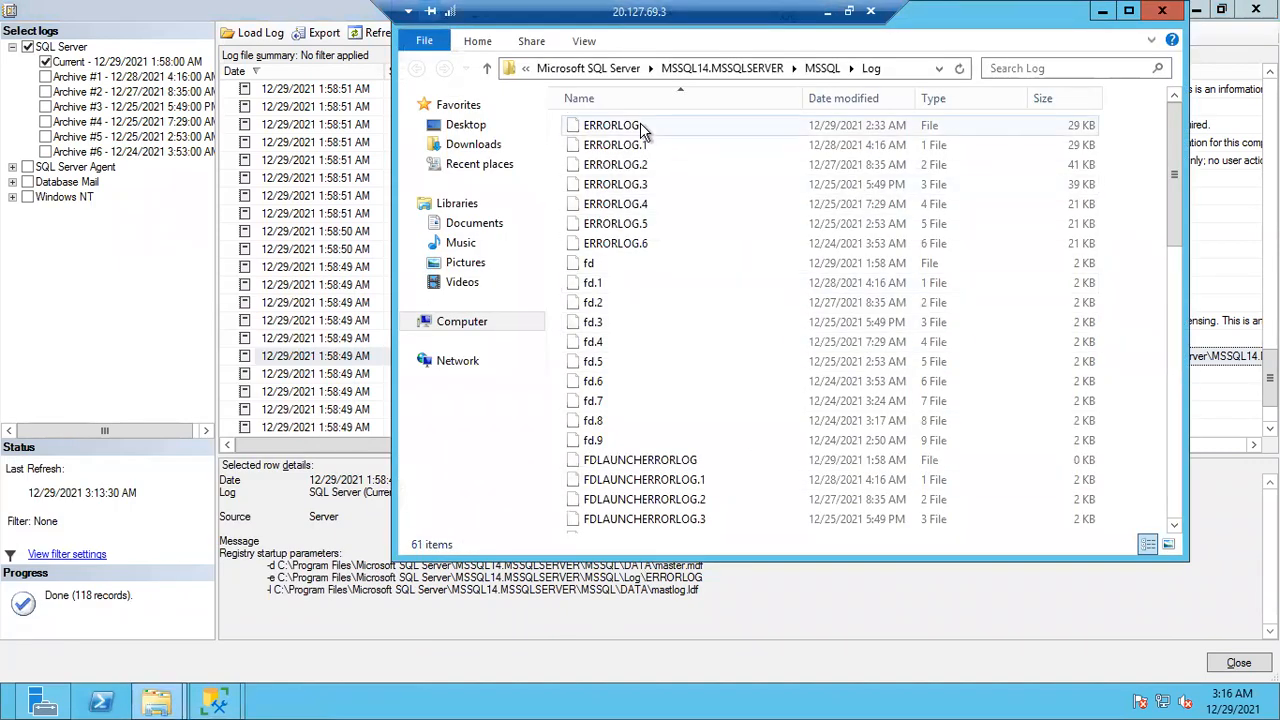
pyautogui.click(644, 128)
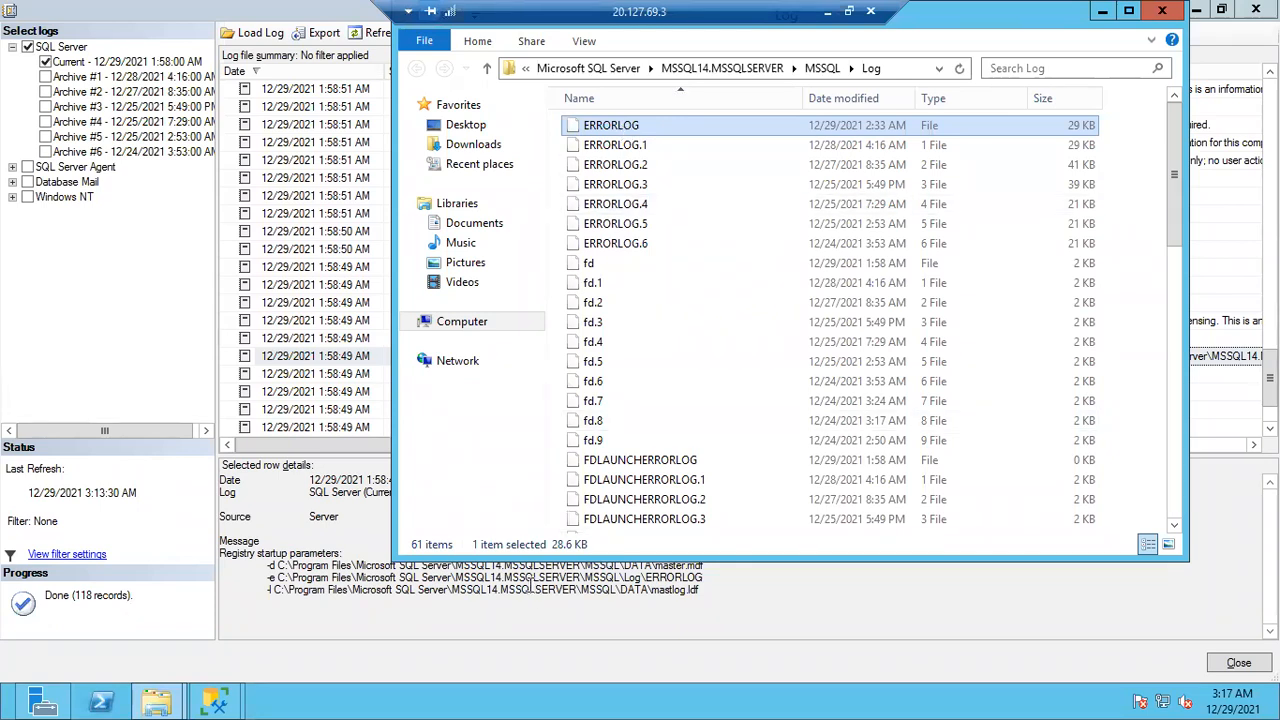
# - Copy the -d, -e and -l startup parameter lines from the row details and replace the untitled Notepad file's text with them
pyautogui.click(673, 590)
pyautogui.moveTo(705, 590); pyautogui.dragTo(268, 565)
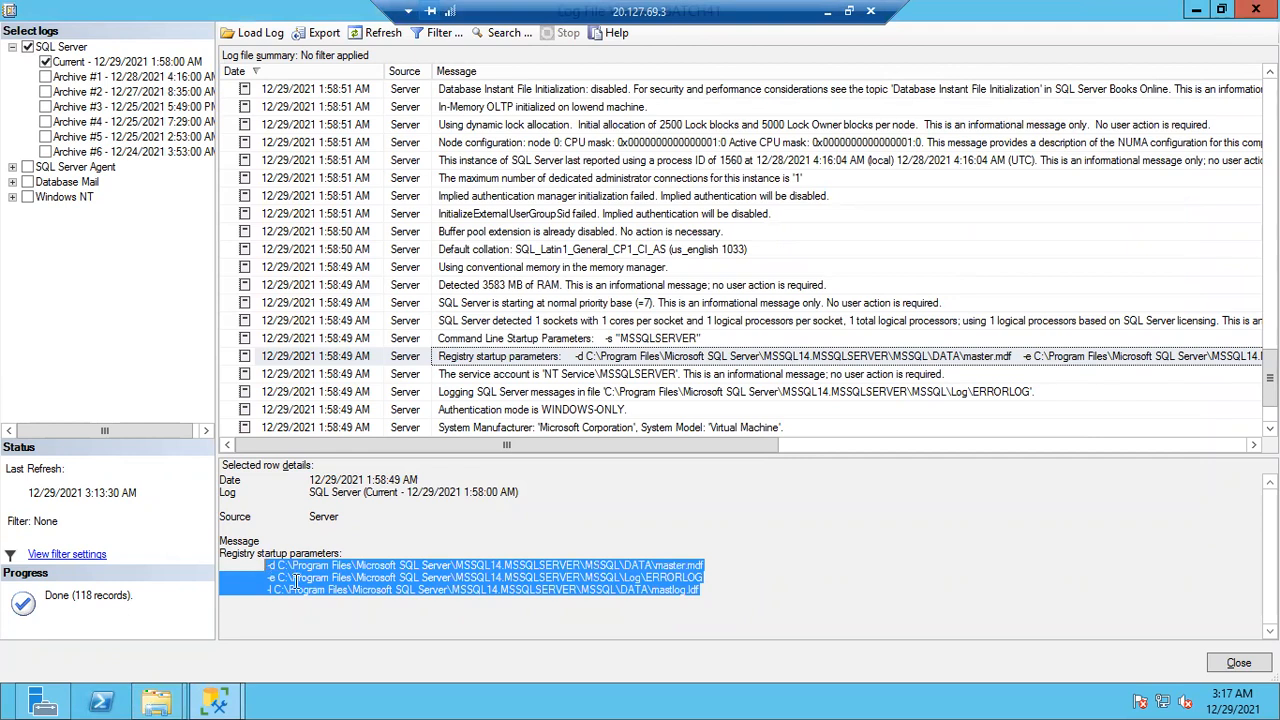
pyautogui.click(263, 567)
pyautogui.moveTo(266, 567); pyautogui.dragTo(304, 567)
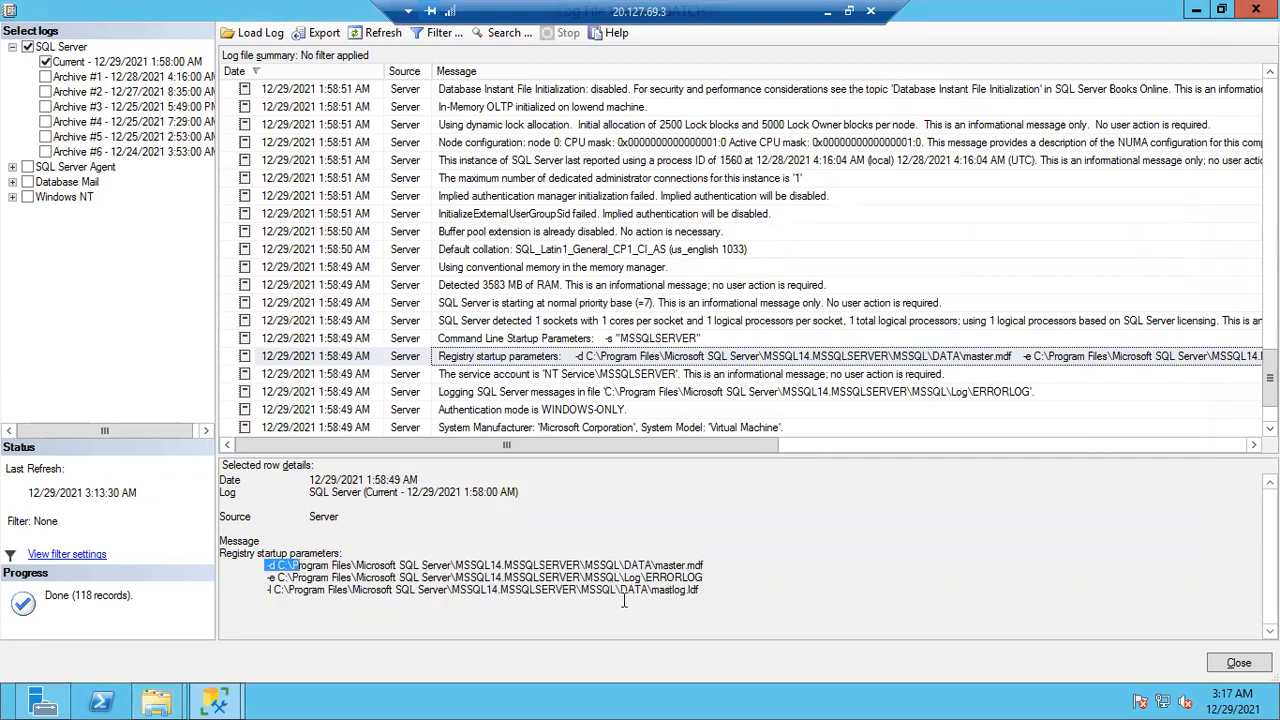
pyautogui.click(718, 587)
pyautogui.keyDown('shift'); pyautogui.click(270, 567); pyautogui.keyUp('shift')
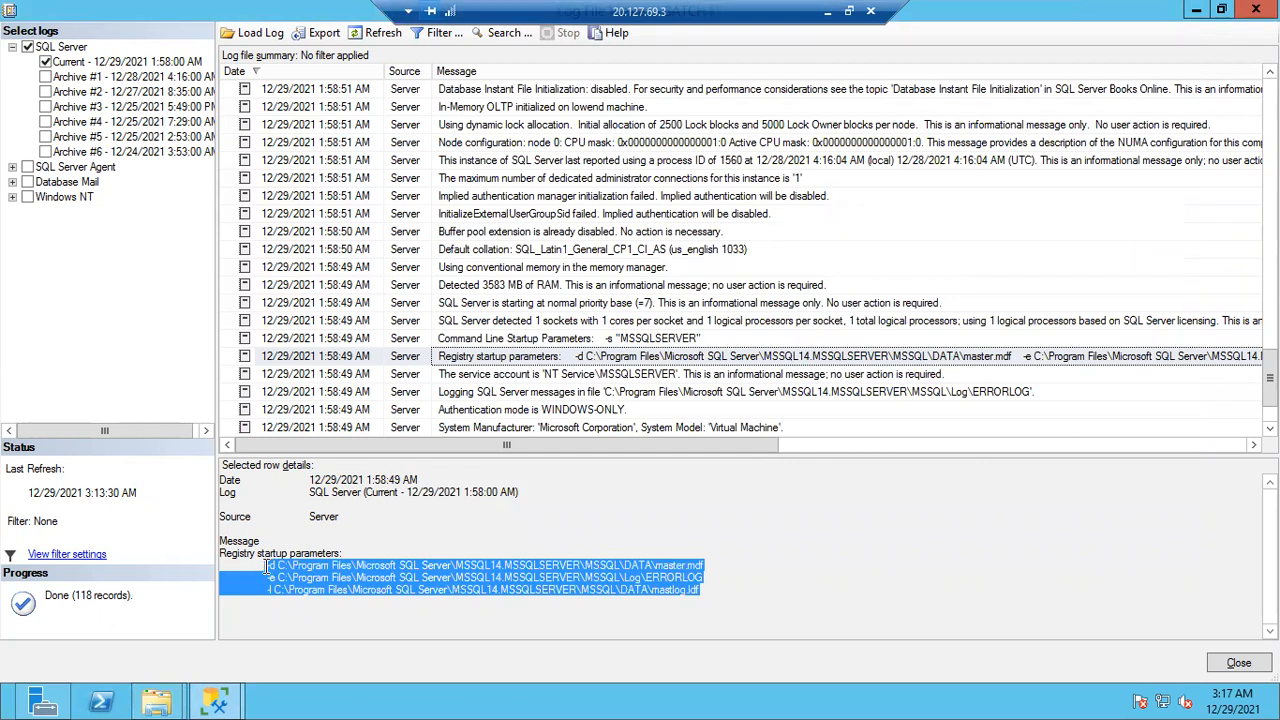
pyautogui.click(828, 12)
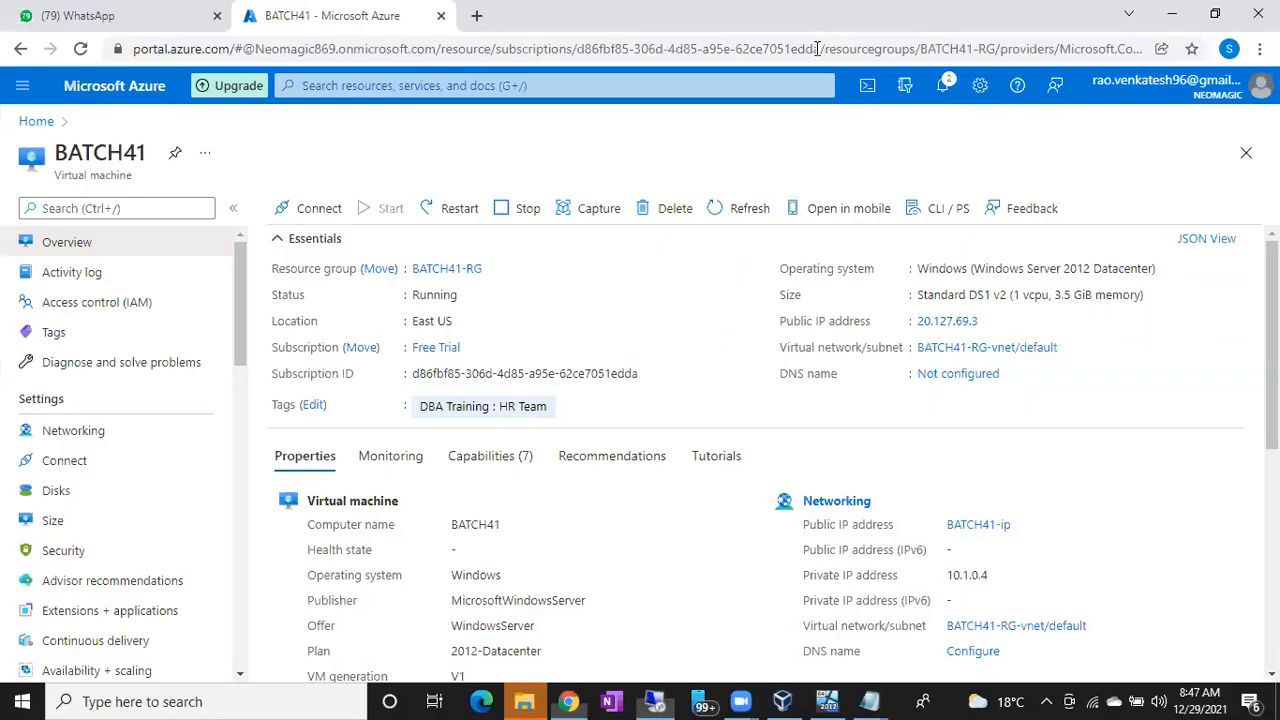
pyautogui.click(870, 701)
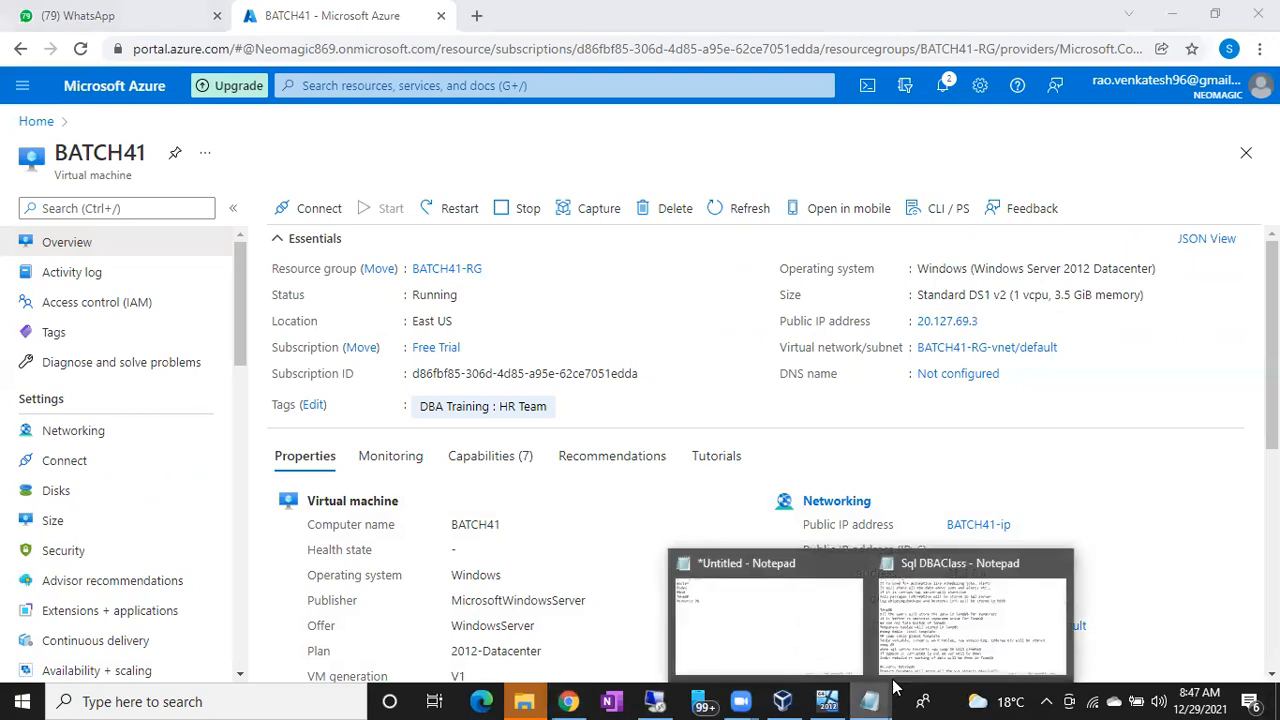
pyautogui.click(806, 617)
pyautogui.hotkey('ctrl', 'a')
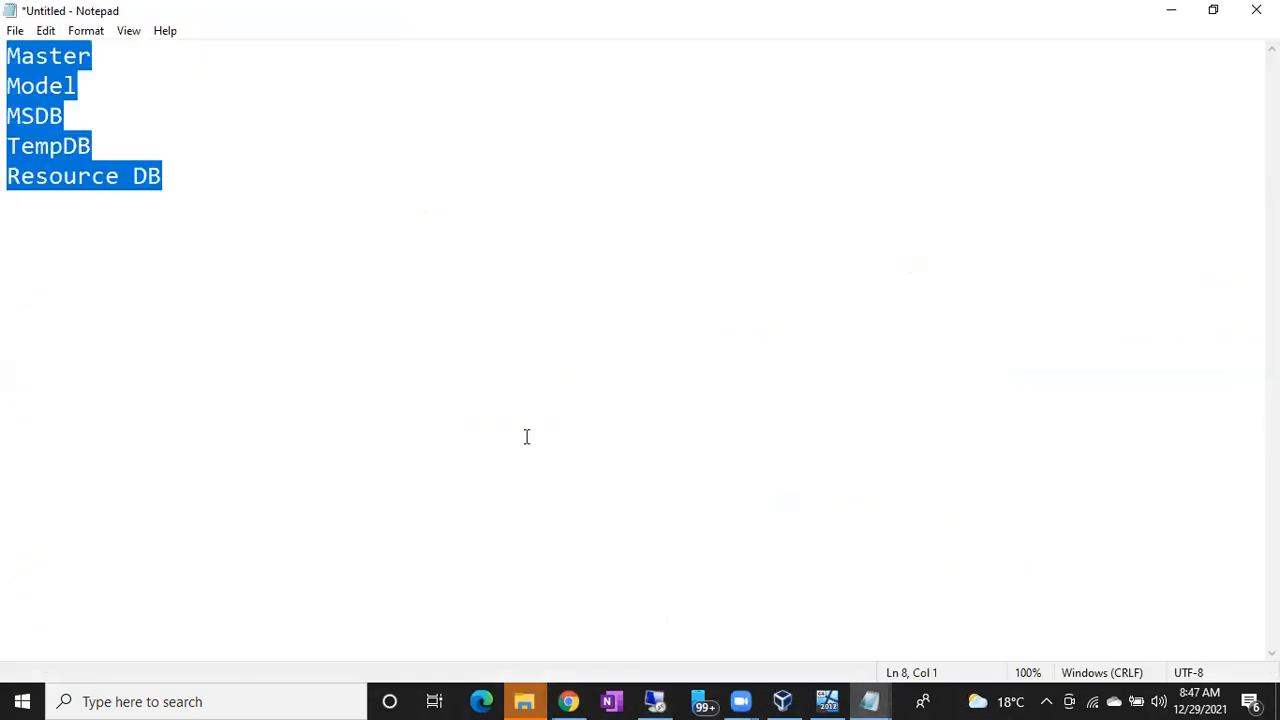
pyautogui.hotkey('ctrl', 'v')
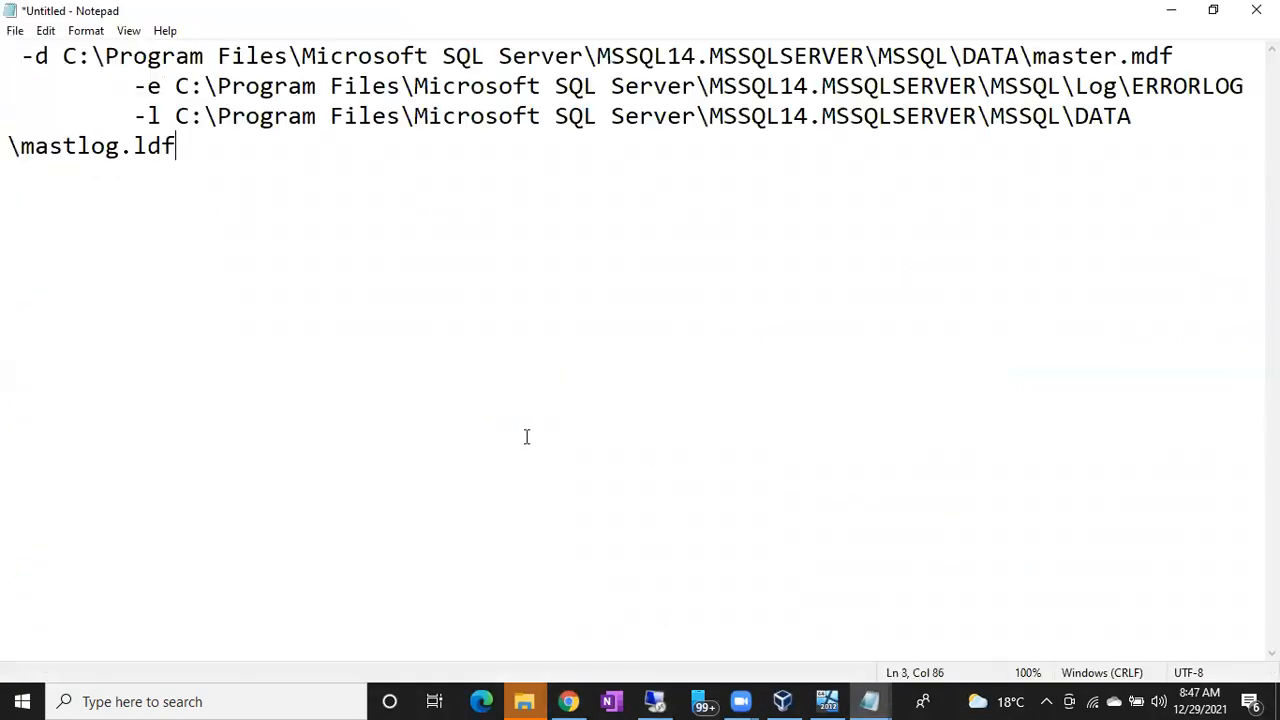
# - Remove the leading indentation so the -d, -e and -l lines all start at the beginning of their lines
pyautogui.click(135, 87)
pyautogui.press('BackSpace')
pyautogui.press('BackSpace')
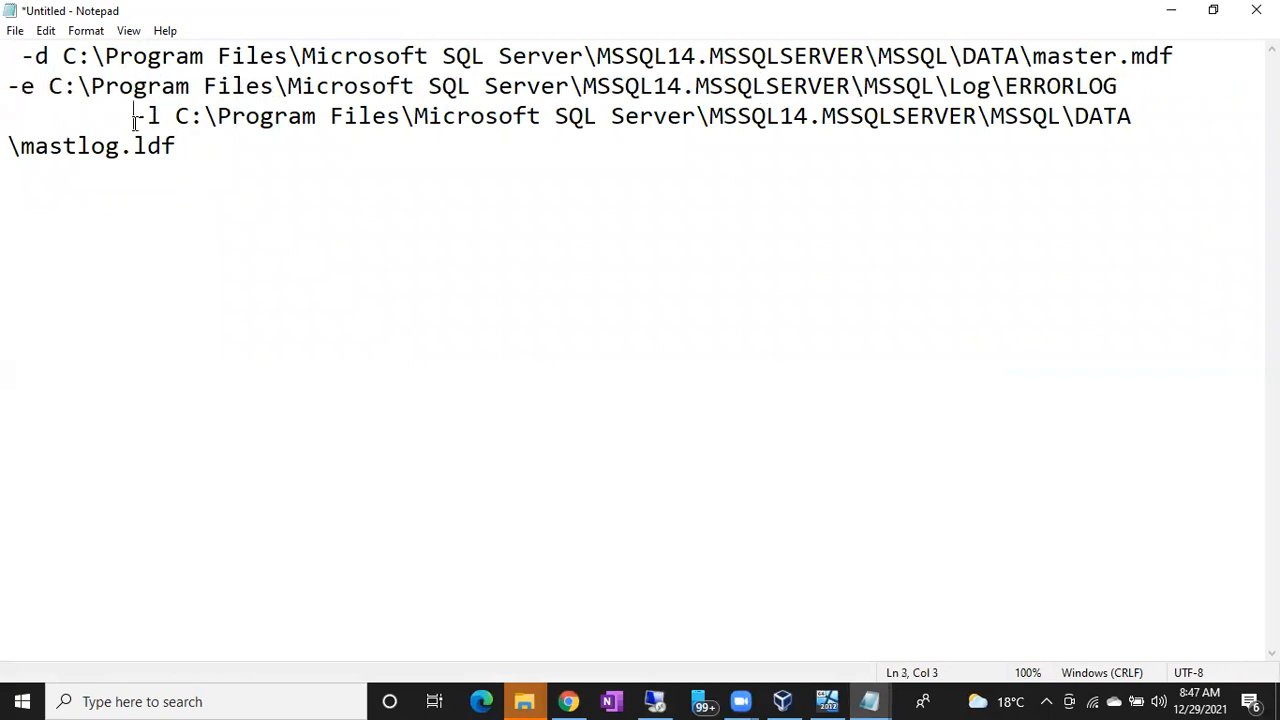
pyautogui.press('BackSpace')
pyautogui.press('BackSpace')
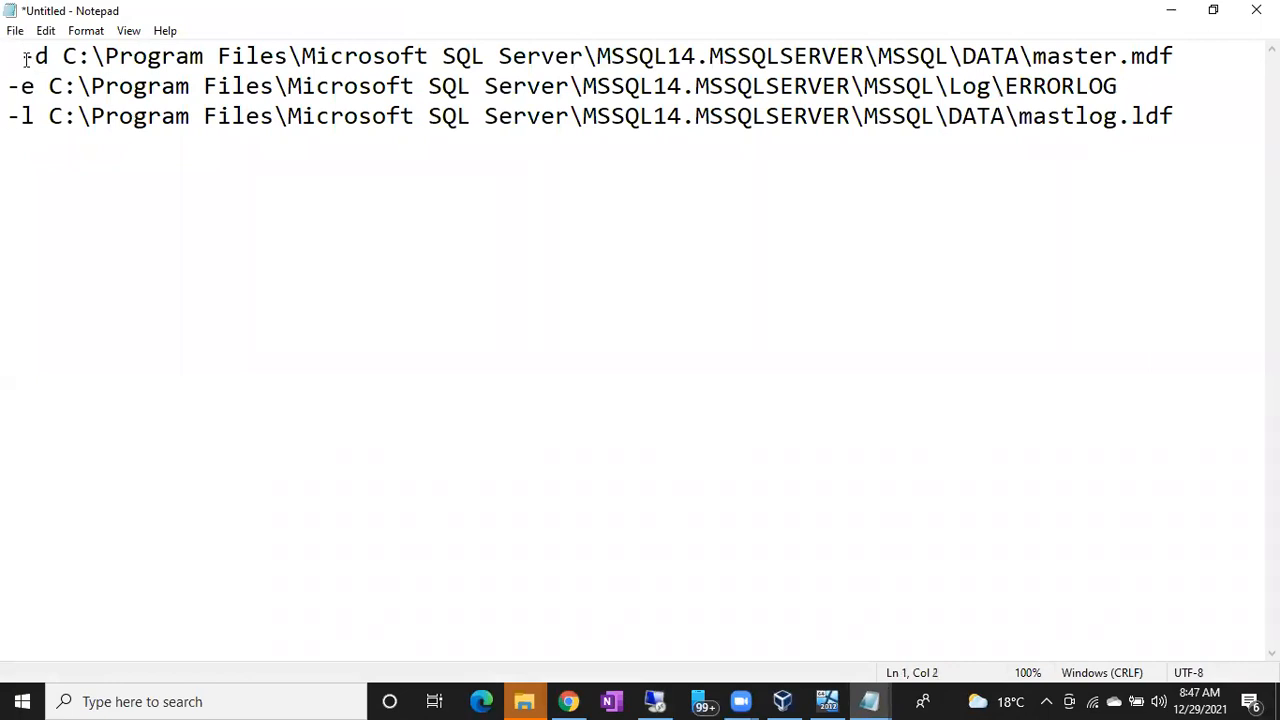
pyautogui.press('BackSpace')
# - Examine the three startup parameter lines, highlighting the -d folder path and its master.mdf file name
pyautogui.moveTo(35, 87); pyautogui.dragTo(22, 116)
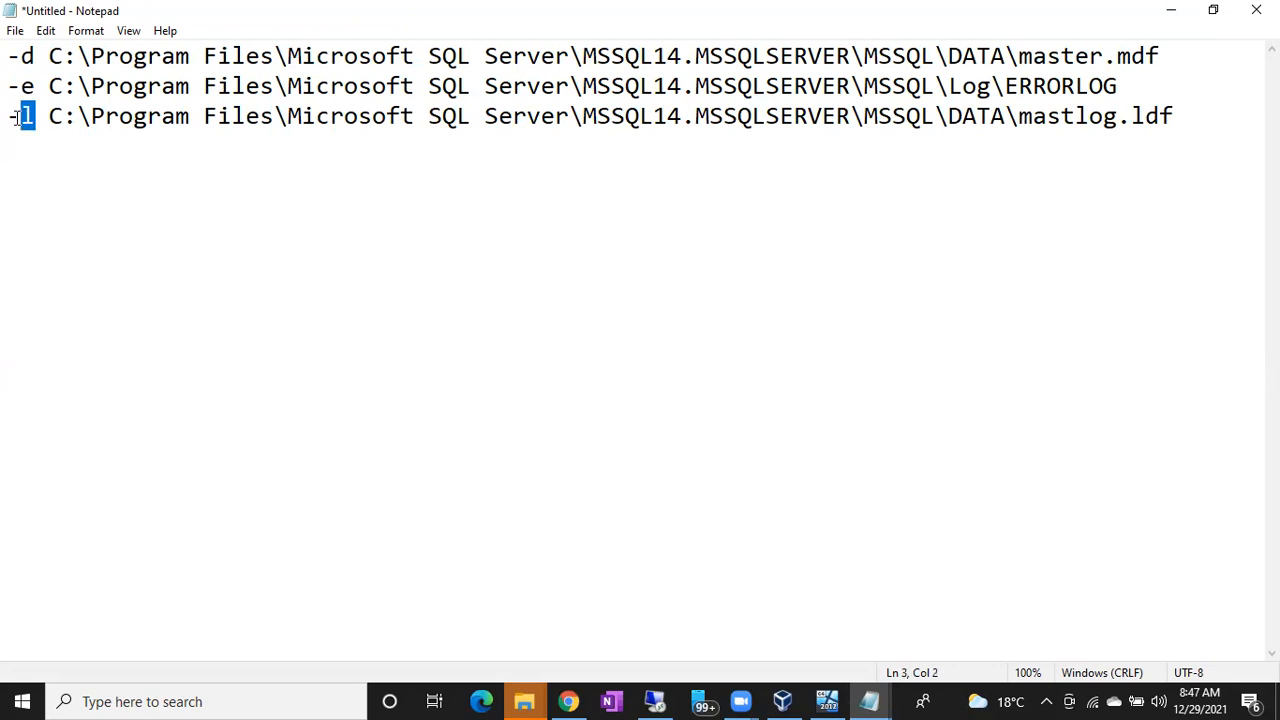
pyautogui.moveTo(21, 56); pyautogui.dragTo(344, 116)
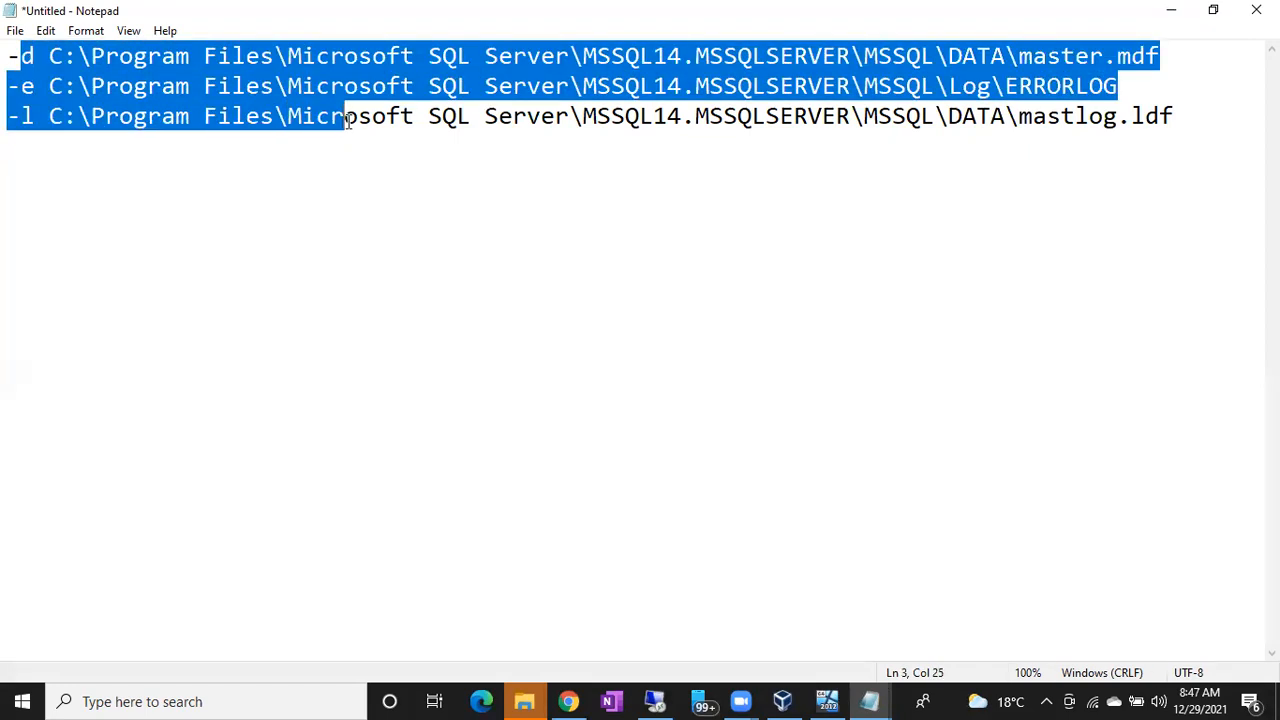
pyautogui.click(1050, 120)
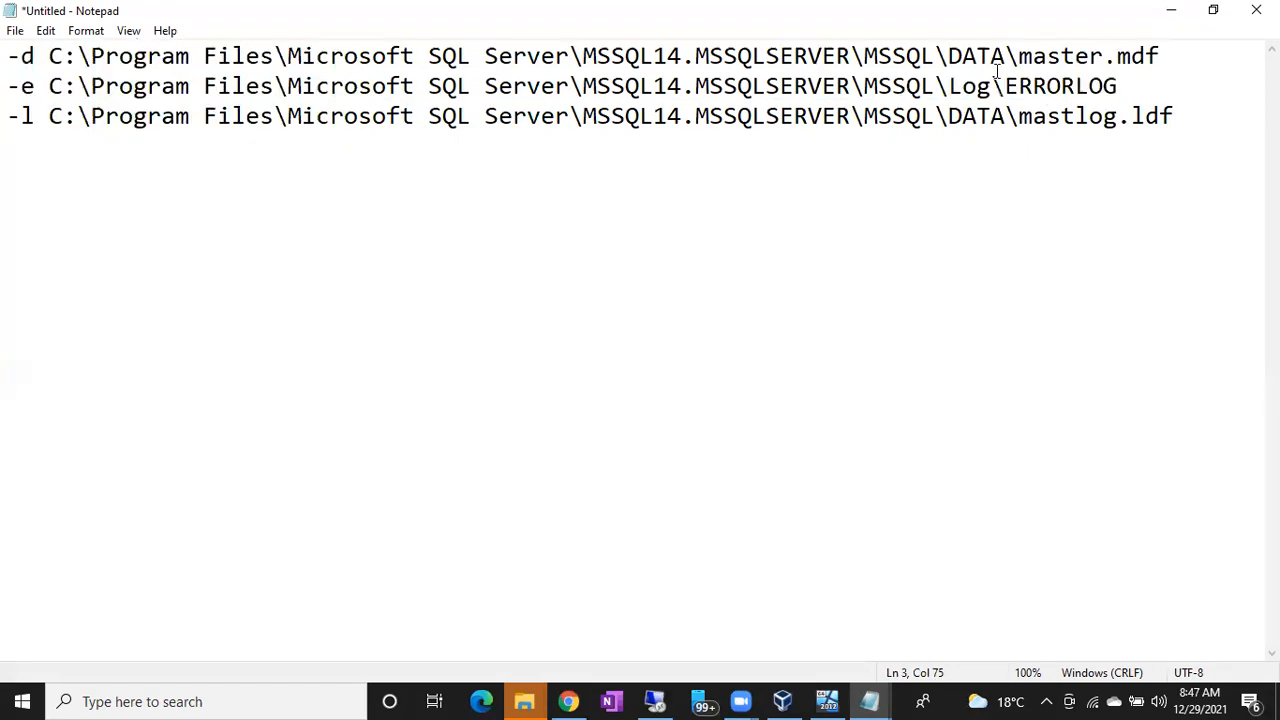
pyautogui.moveTo(1018, 56); pyautogui.dragTo(49, 57)
pyautogui.moveTo(1118, 57); pyautogui.dragTo(1021, 57)
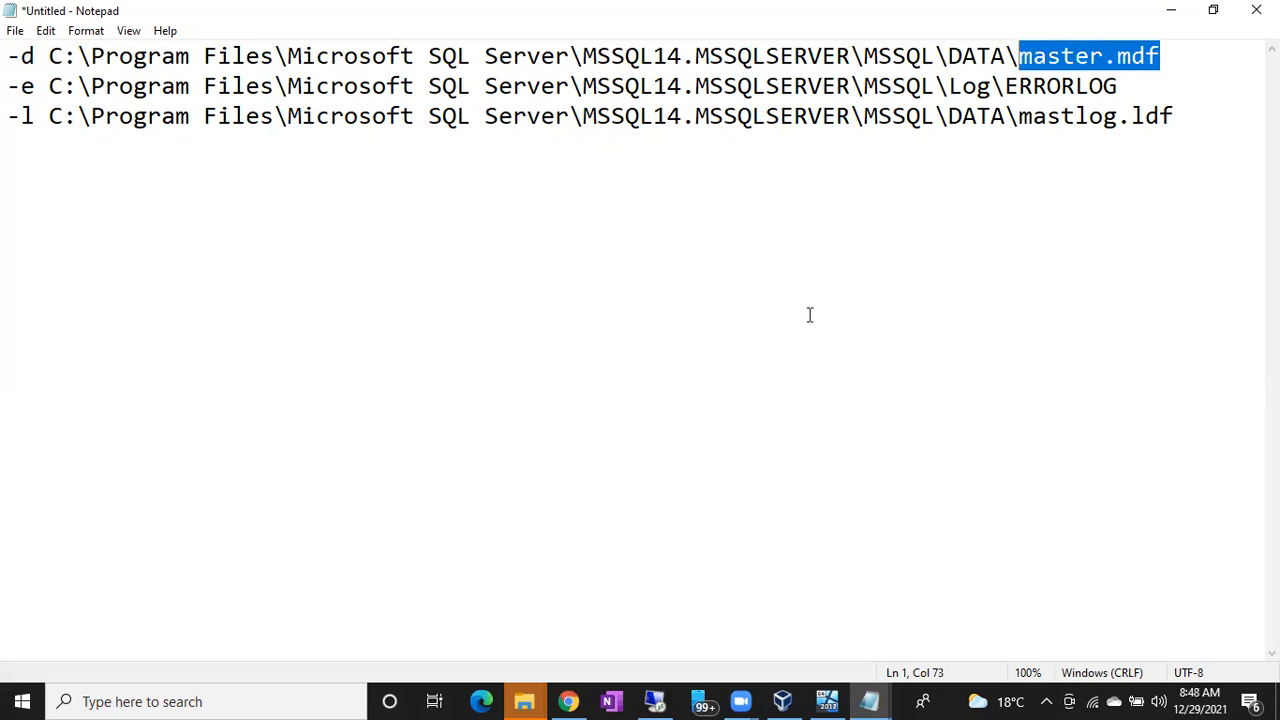
pyautogui.moveTo(1018, 58); pyautogui.dragTo(8, 58)
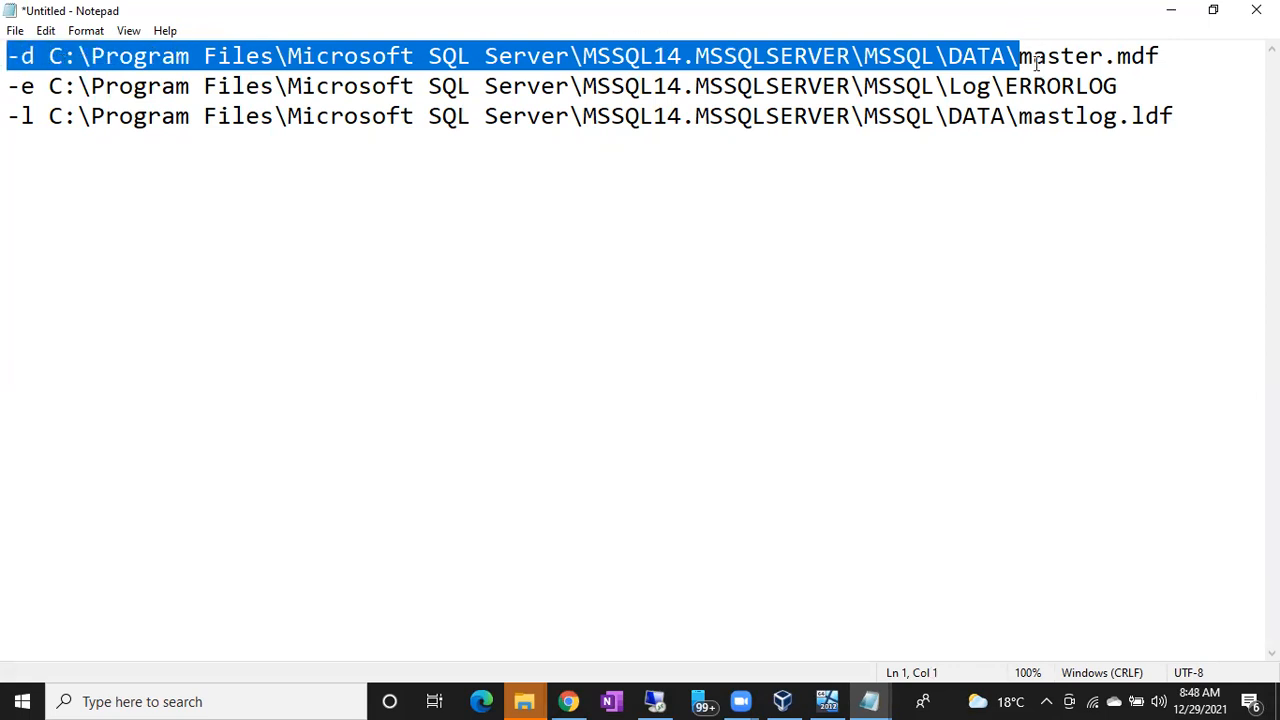
pyautogui.moveTo(1041, 56); pyautogui.dragTo(1160, 56)
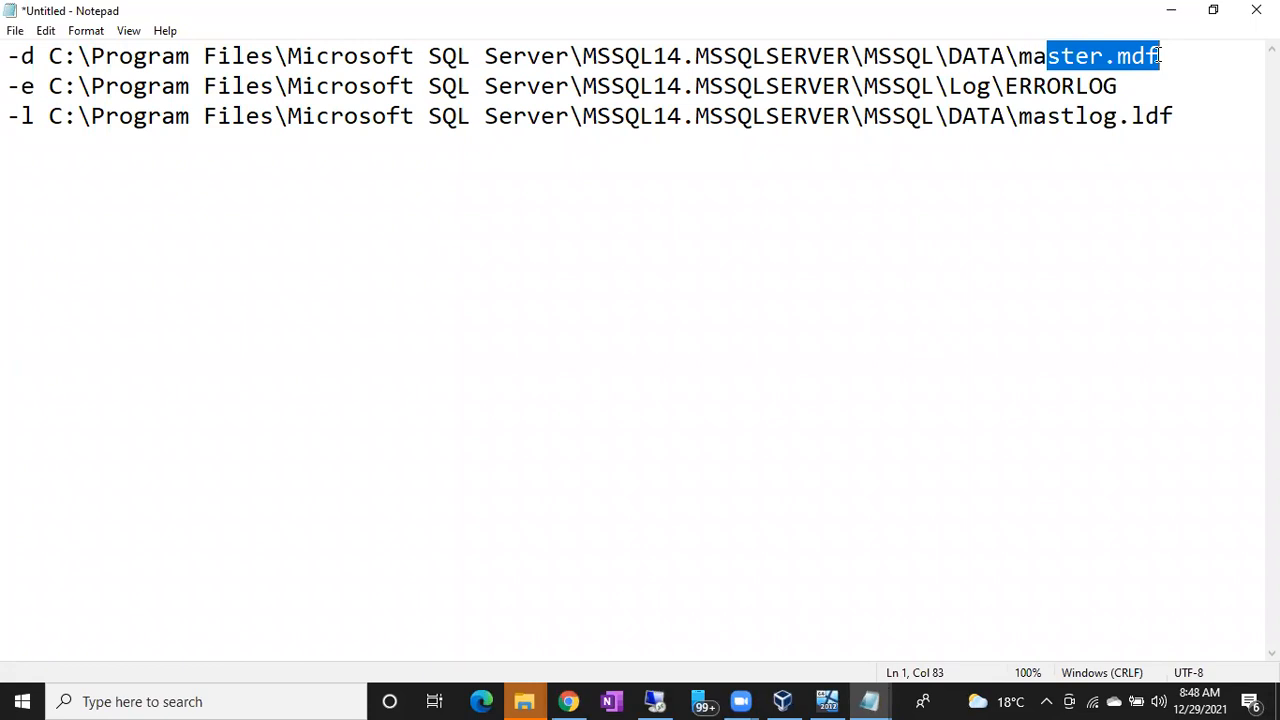
# - Examine the -e path to the Log folder and the -l path, highlighting the mastlog.ldf file name
pyautogui.moveTo(1118, 86); pyautogui.dragTo(260, 88)
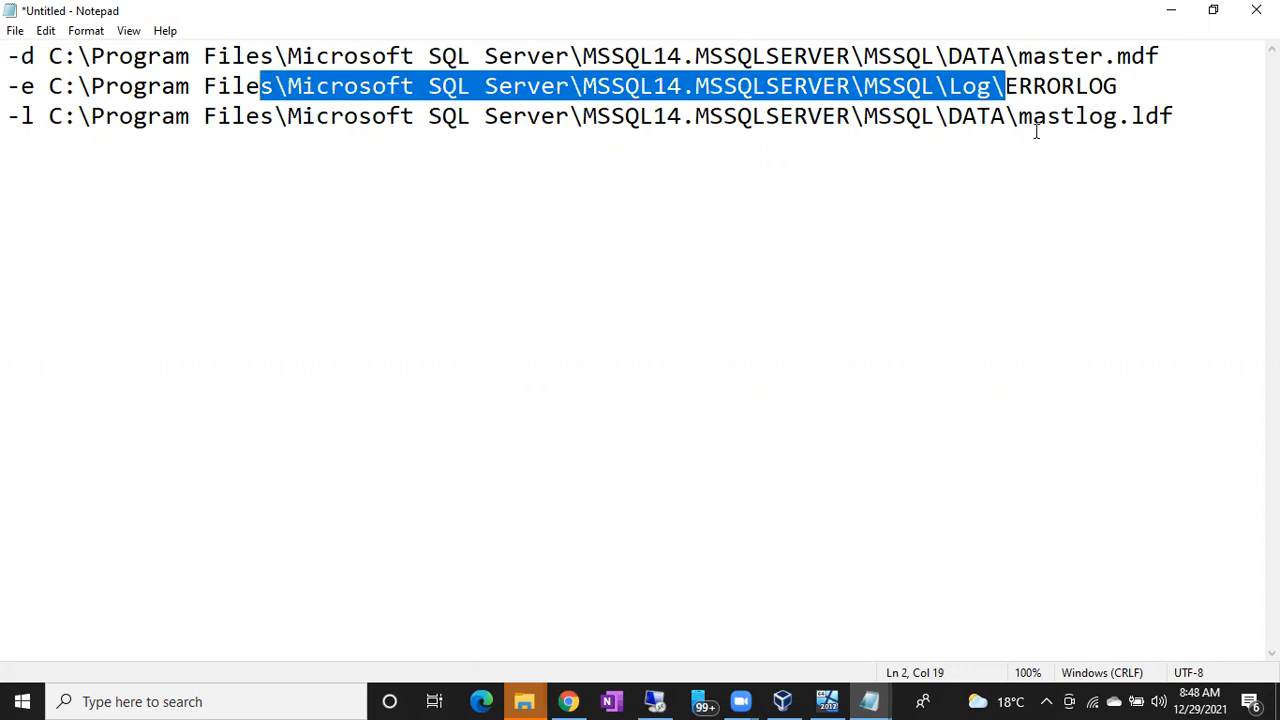
pyautogui.moveTo(1026, 116); pyautogui.dragTo(1176, 116)
pyautogui.moveTo(1020, 116); pyautogui.dragTo(511, 134)
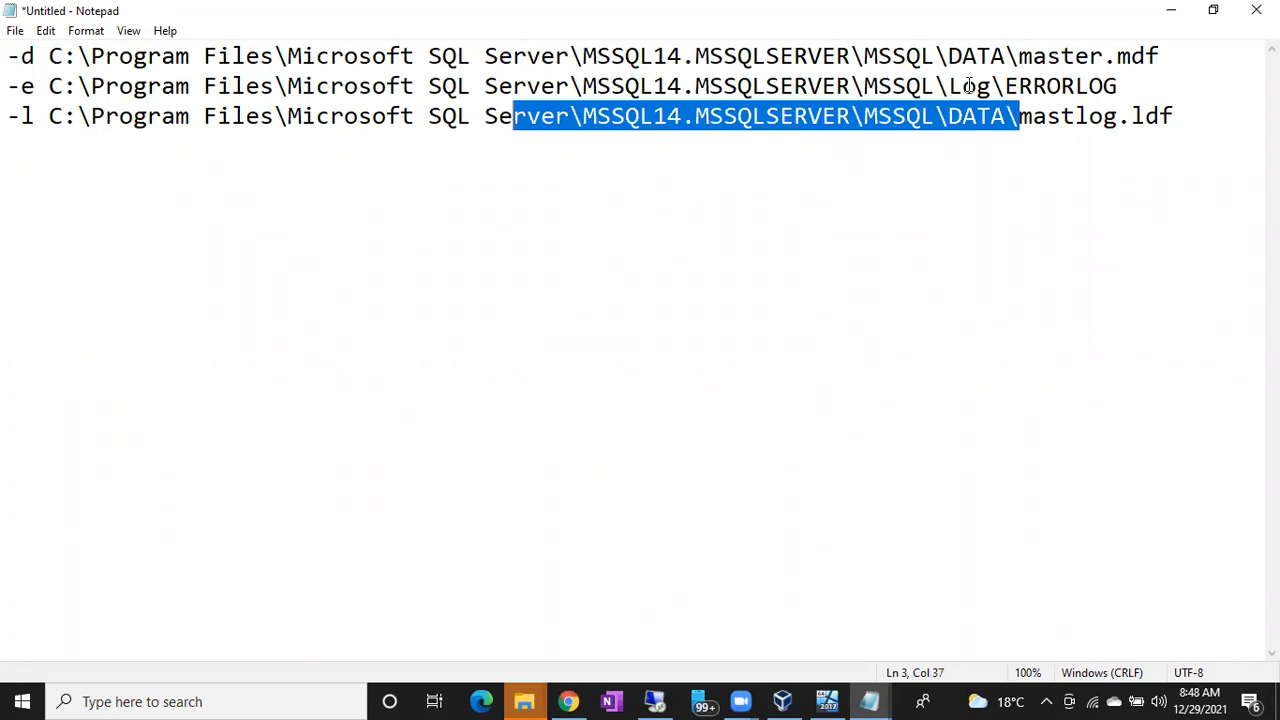
pyautogui.moveTo(1190, 124); pyautogui.dragTo(640, 86)
pyautogui.click(877, 126)
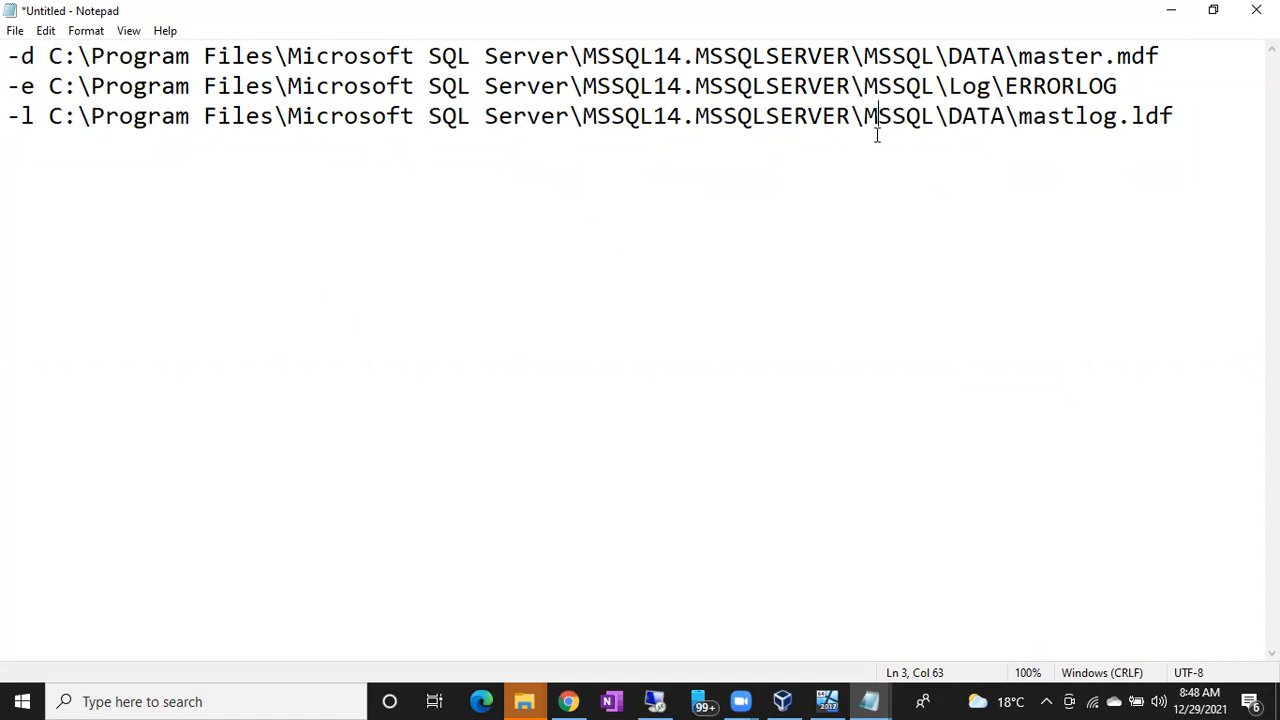
pyautogui.moveTo(1022, 116); pyautogui.dragTo(1178, 120)
pyautogui.moveTo(1178, 116); pyautogui.dragTo(1020, 116)
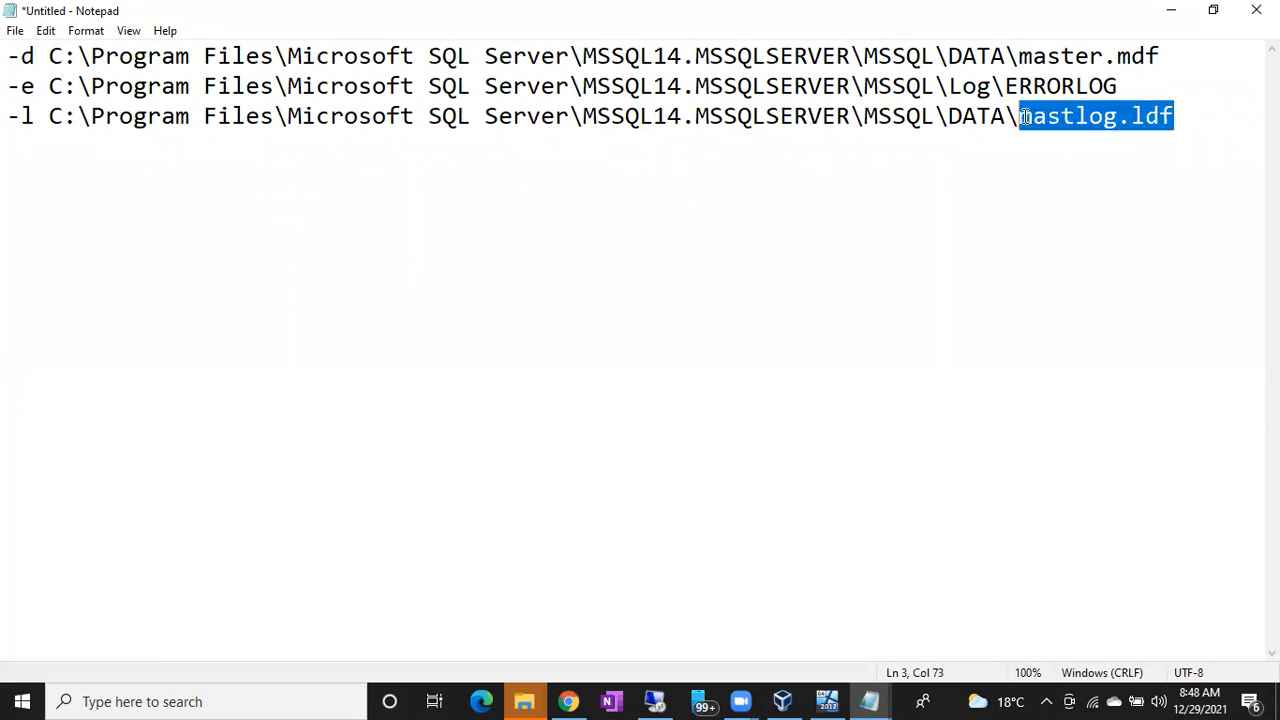
pyautogui.moveTo(838, 116); pyautogui.dragTo(982, 118)
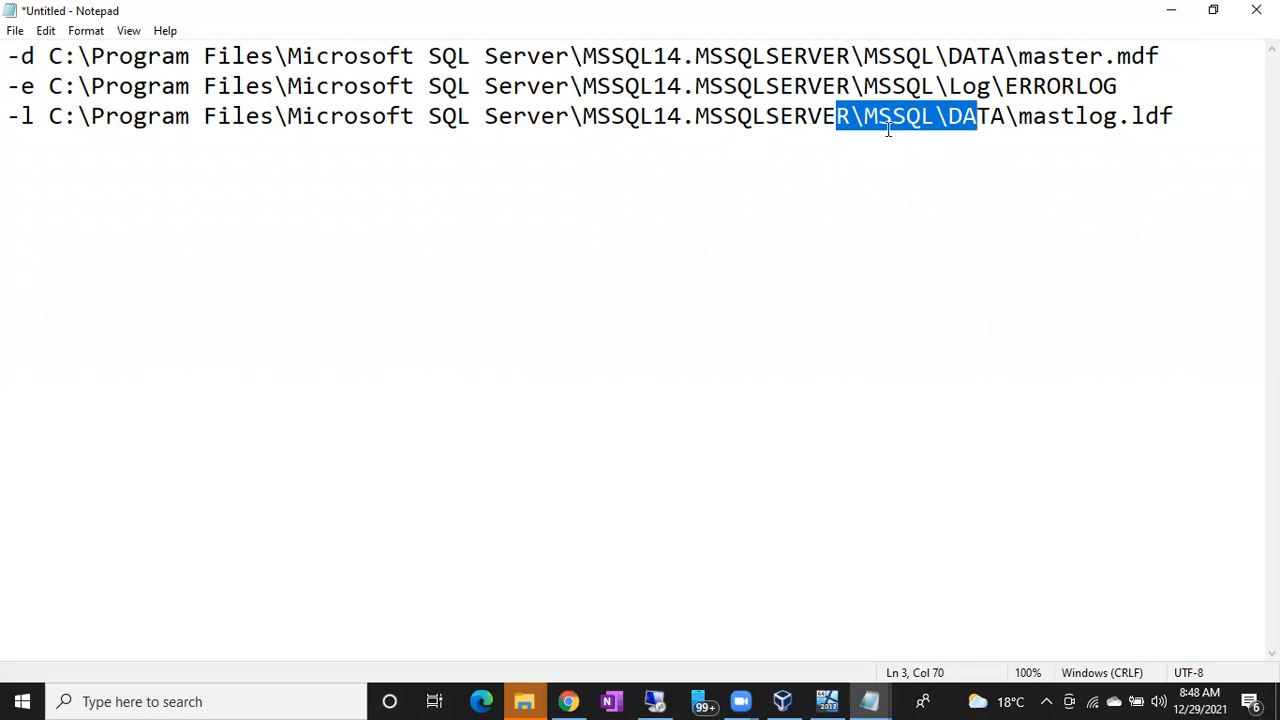
pyautogui.moveTo(1183, 119); pyautogui.dragTo(1036, 118)
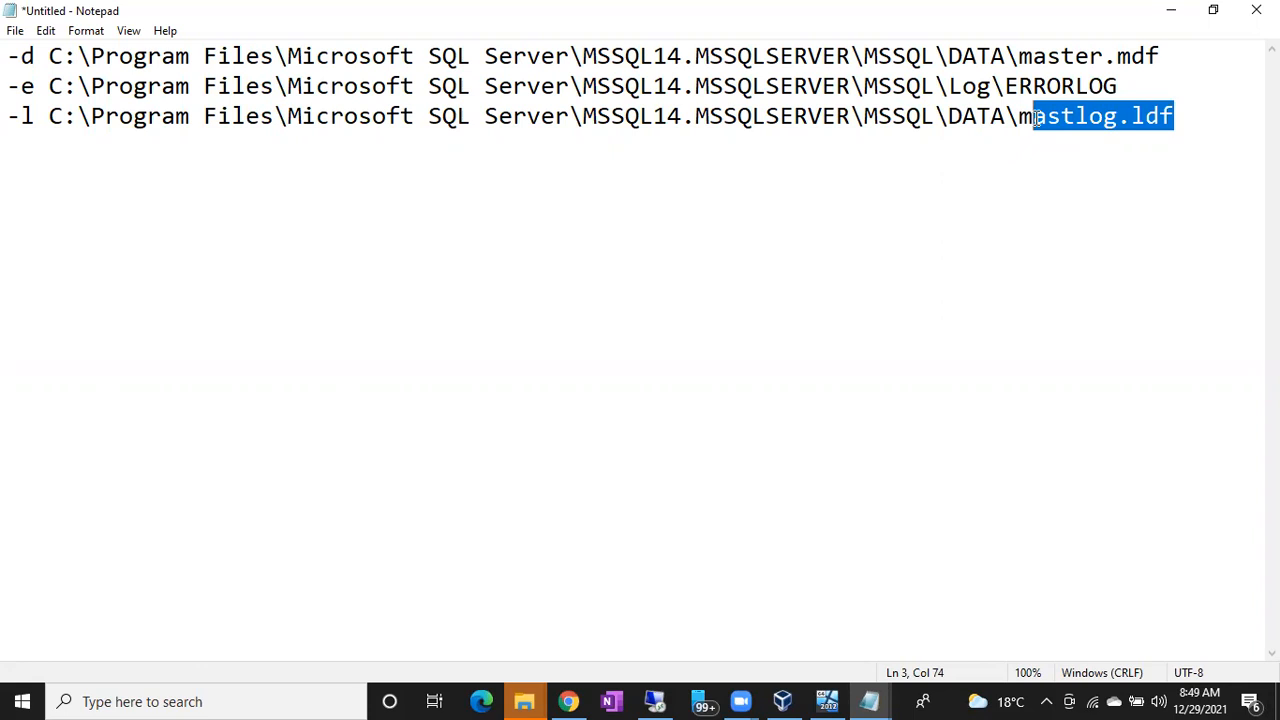
# - Switch back to the remote Log File Viewer and review the entries from registry startup parameters up to implied authentication manager initialization
pyautogui.click(1171, 12)
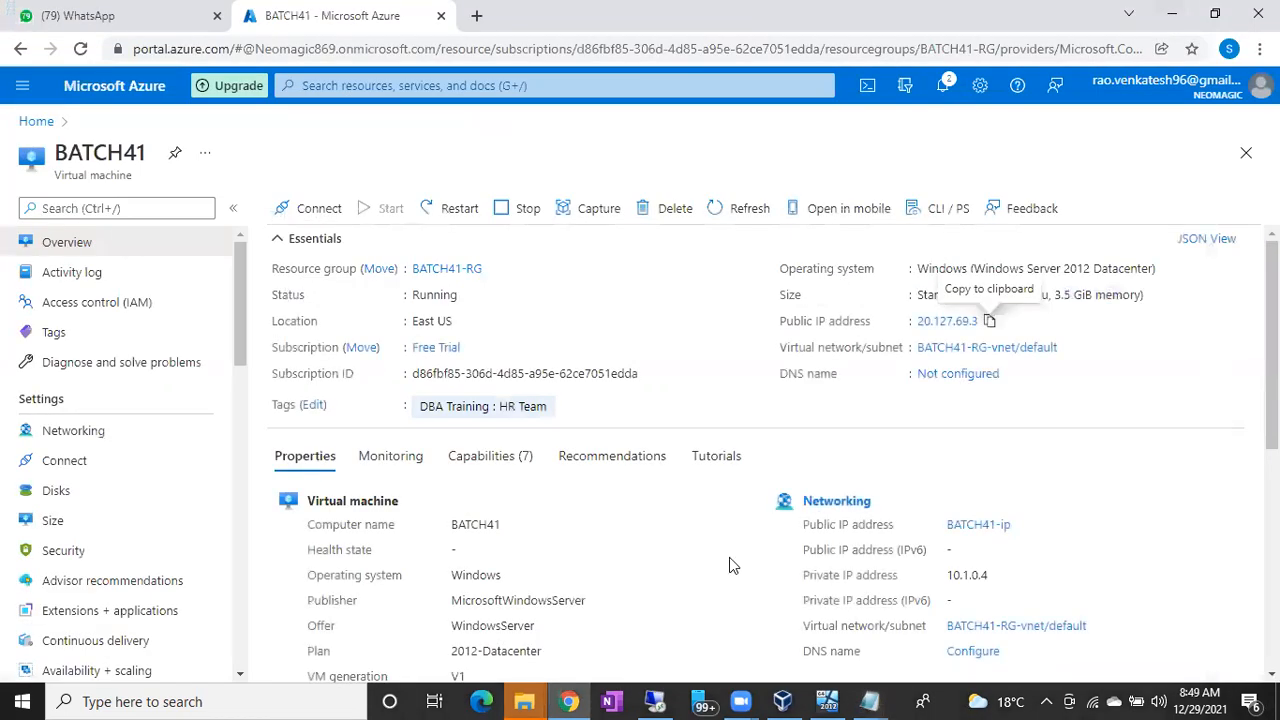
pyautogui.click(655, 701)
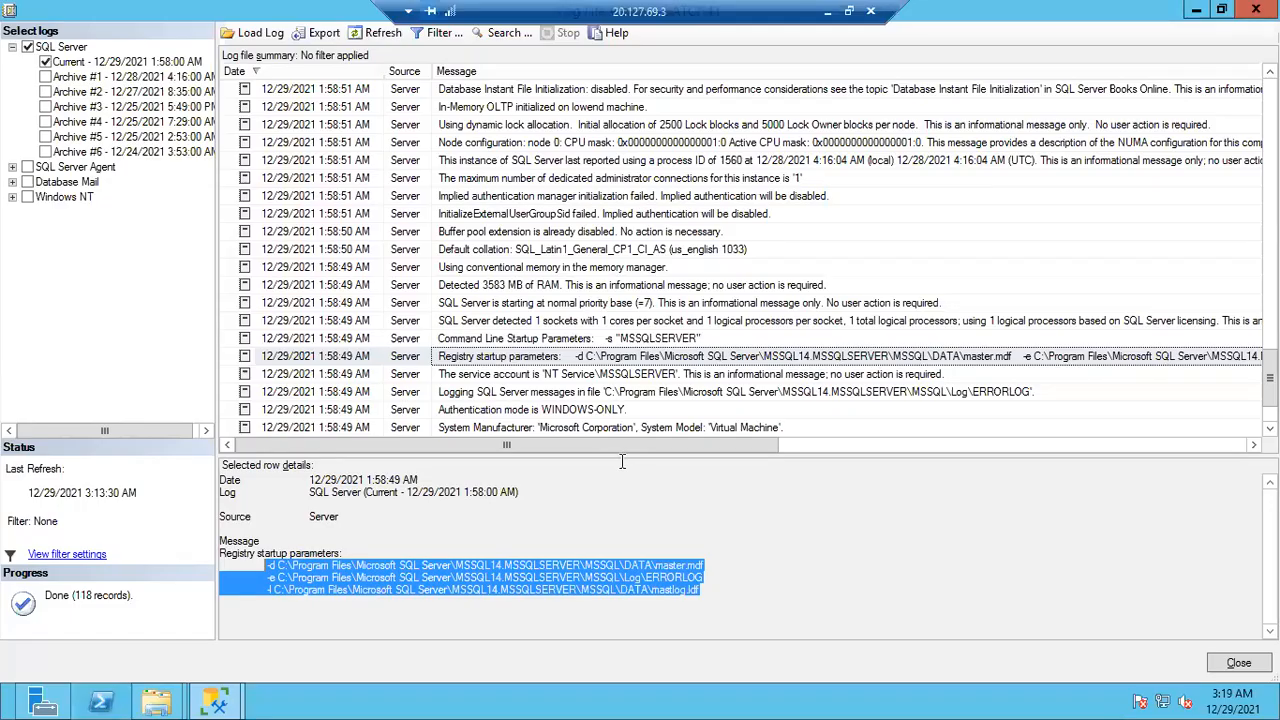
pyautogui.click(530, 360)
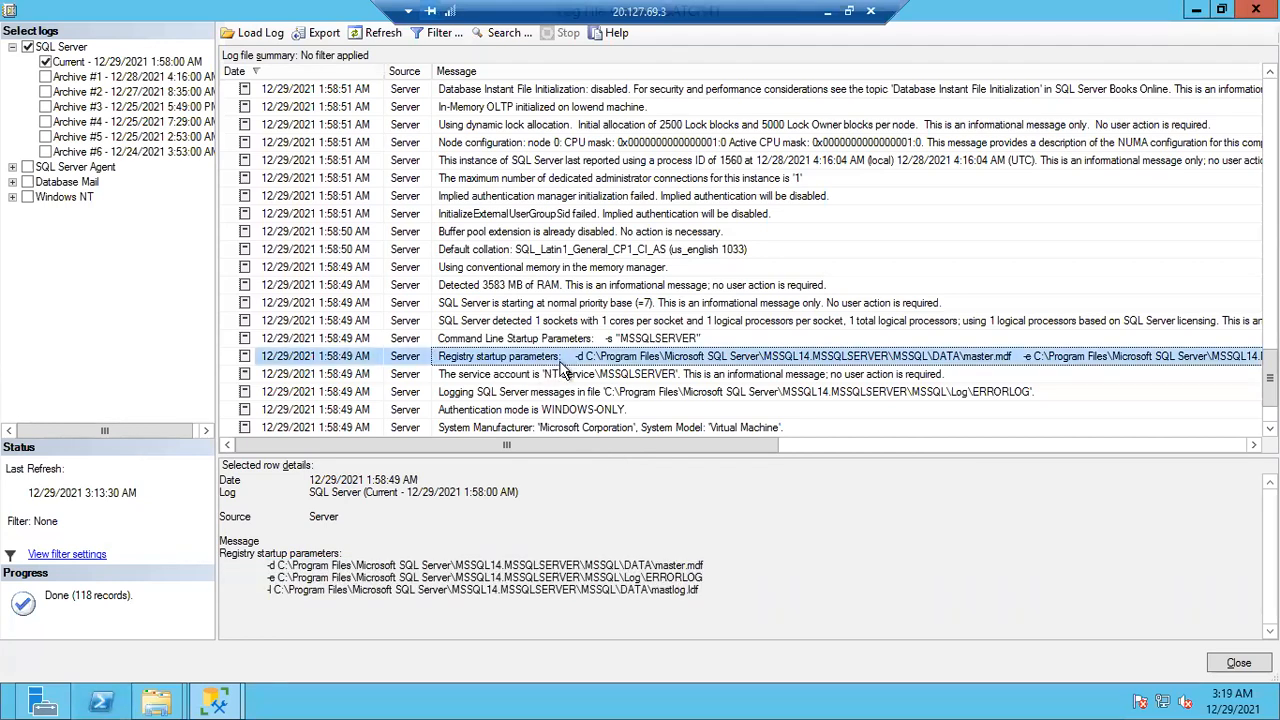
pyautogui.click(526, 341)
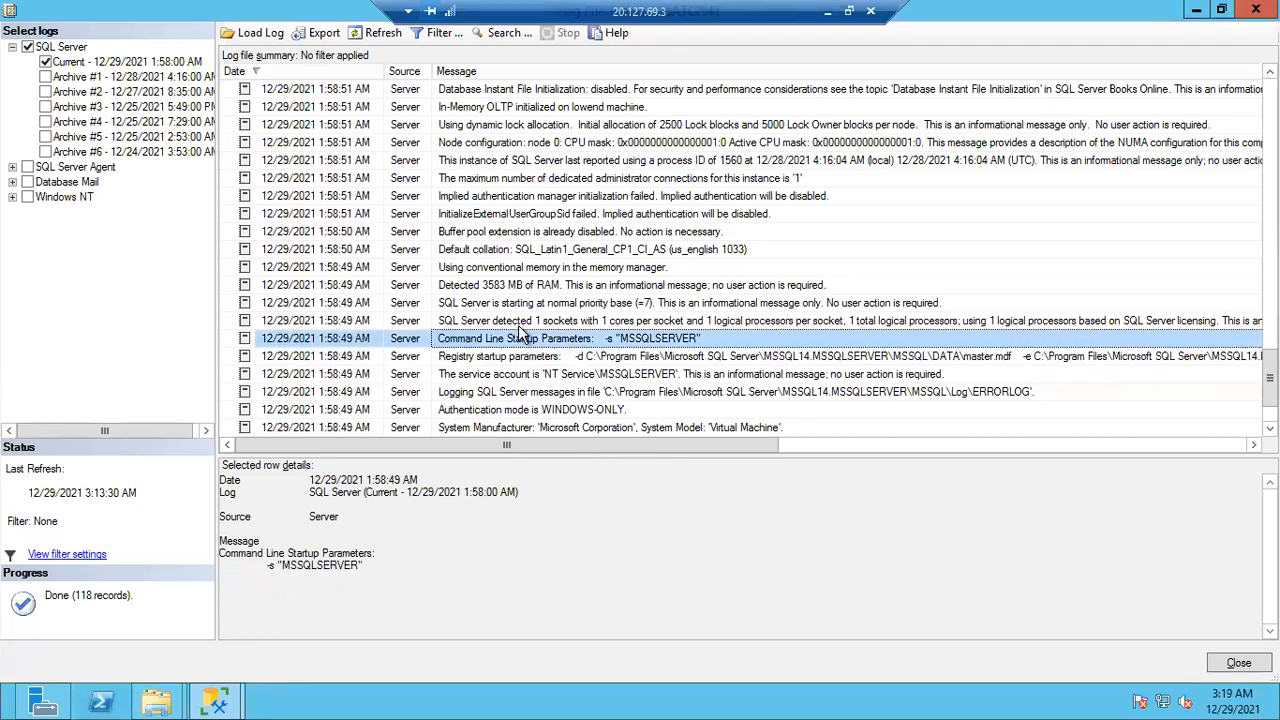
pyautogui.click(520, 322)
pyautogui.click(509, 289)
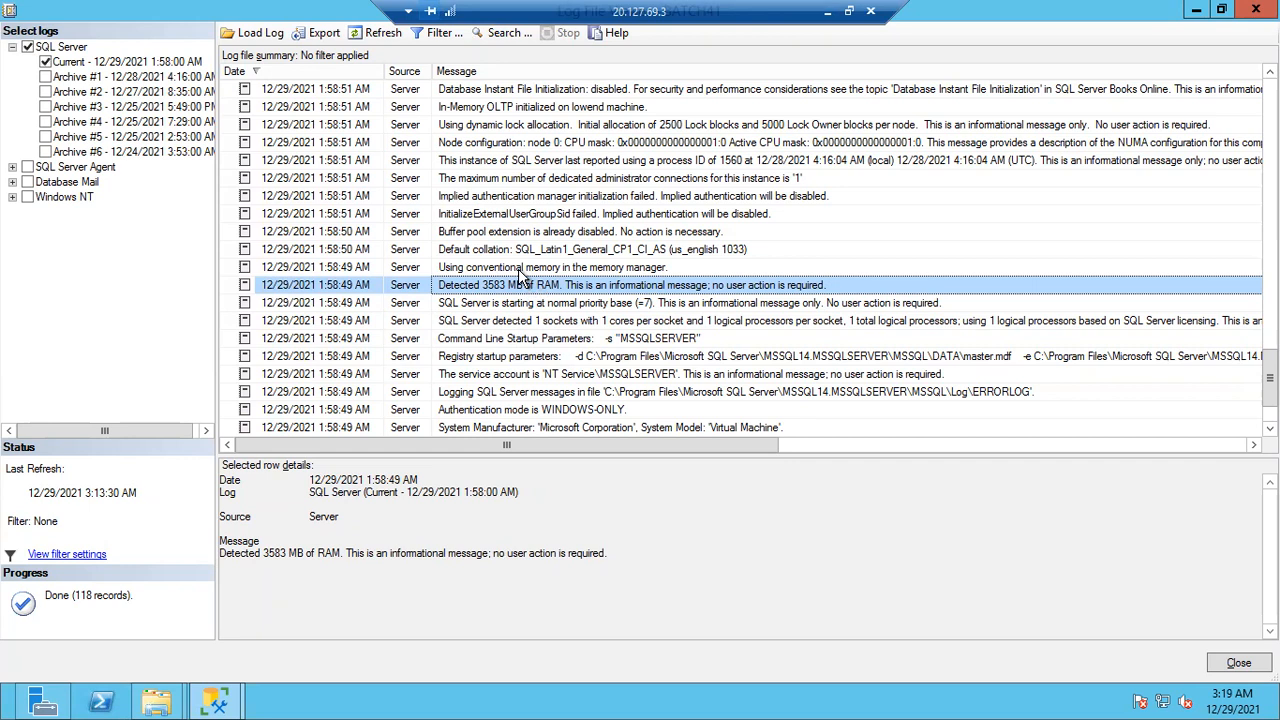
pyautogui.click(518, 270)
pyautogui.click(518, 252)
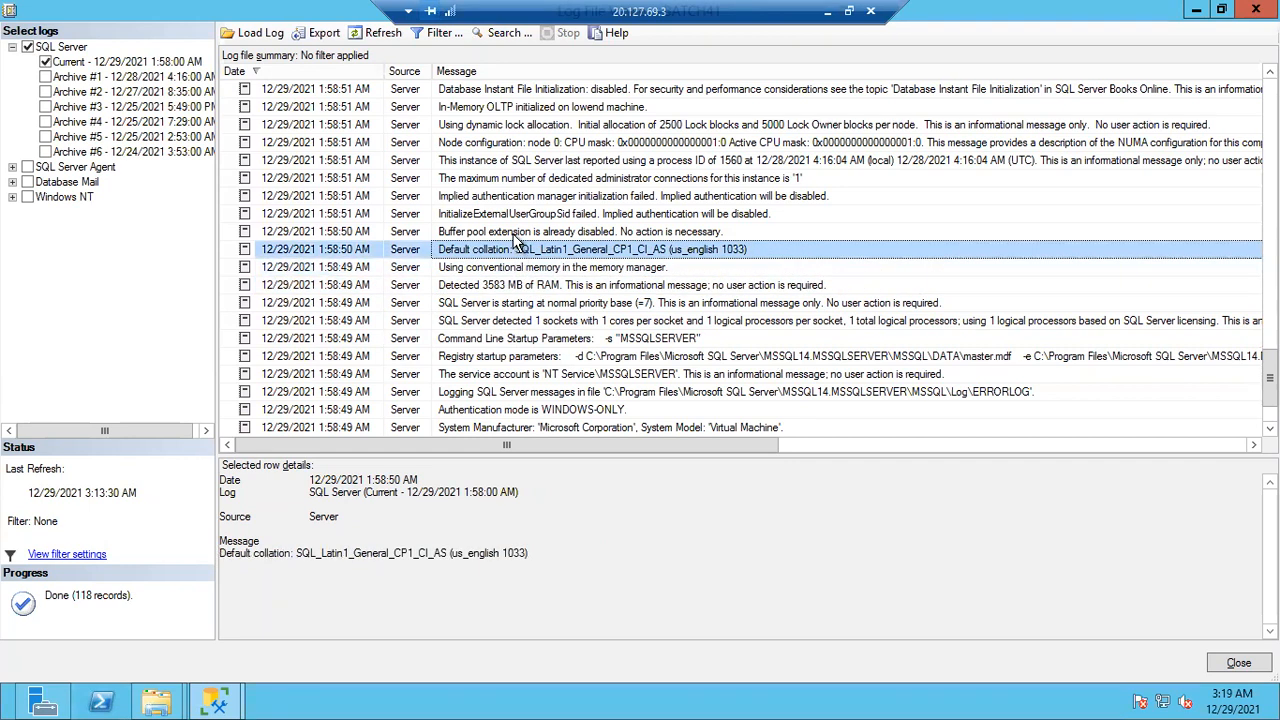
pyautogui.click(518, 233)
pyautogui.click(518, 216)
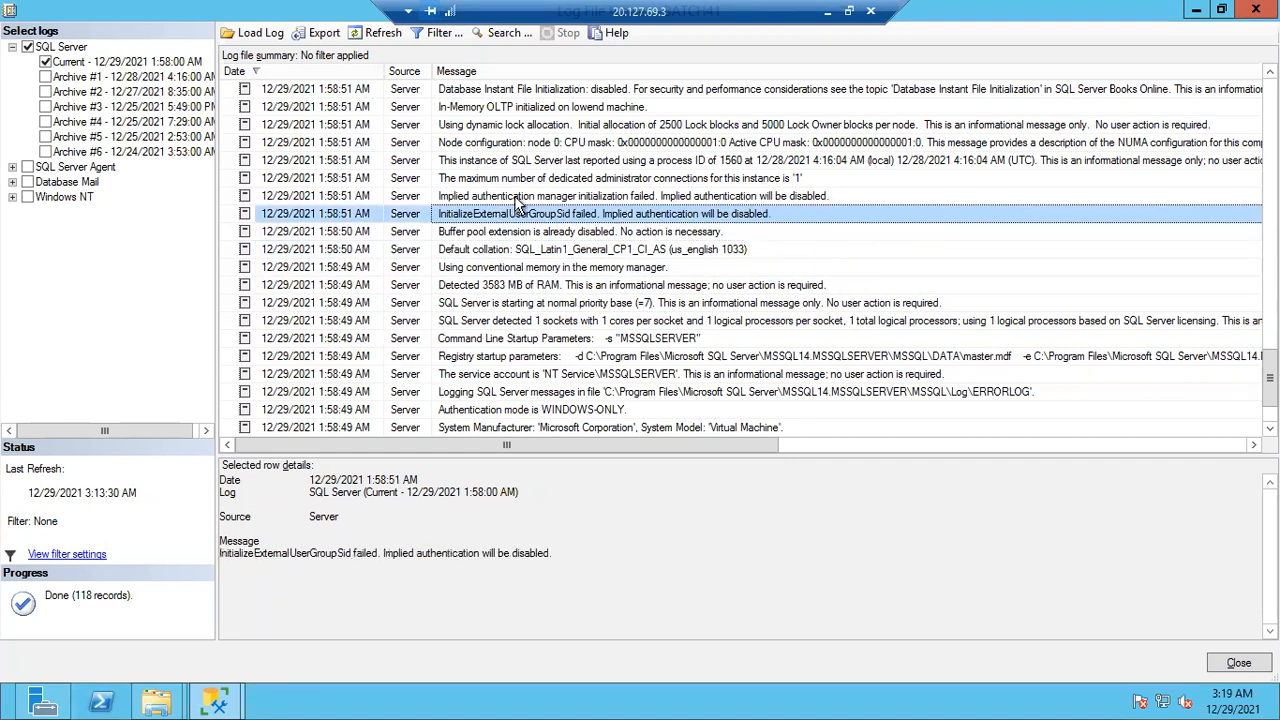
pyautogui.click(808, 198)
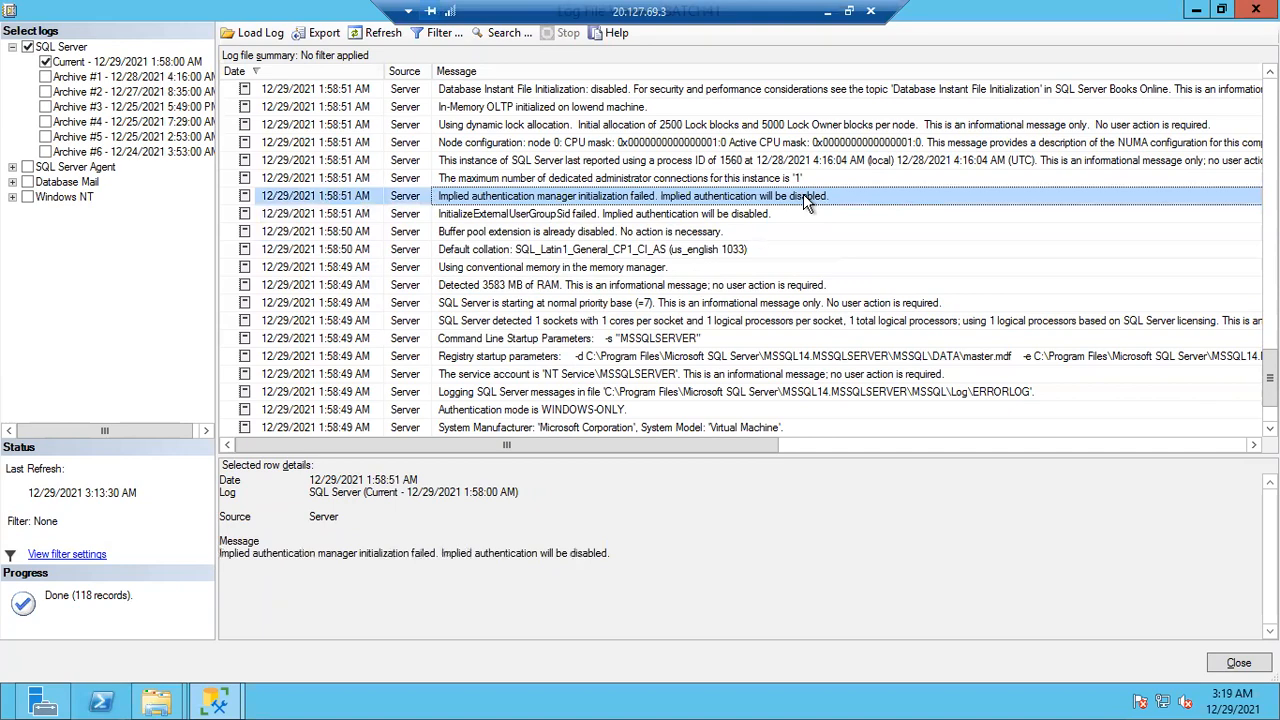
# - Go through the newer startup entries from the dedicated administrator connections message and select the "Starting up database 'master'" entry
pyautogui.click(608, 182)
pyautogui.press('Up')
pyautogui.press('Up')
pyautogui.press('Up')
pyautogui.press('Up')
pyautogui.press('Up')
pyautogui.press('Up')
pyautogui.press('Up')
pyautogui.press('Up')
pyautogui.press('Up')
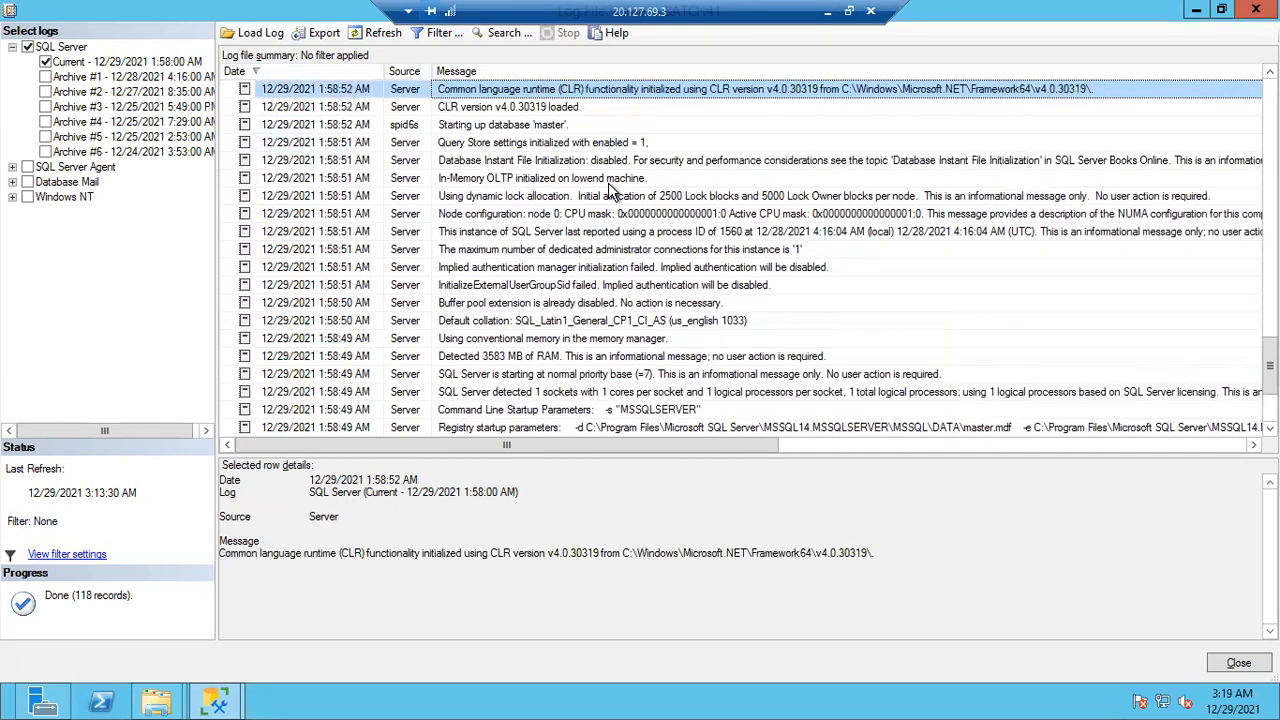
pyautogui.press('Down')
pyautogui.press('Down')
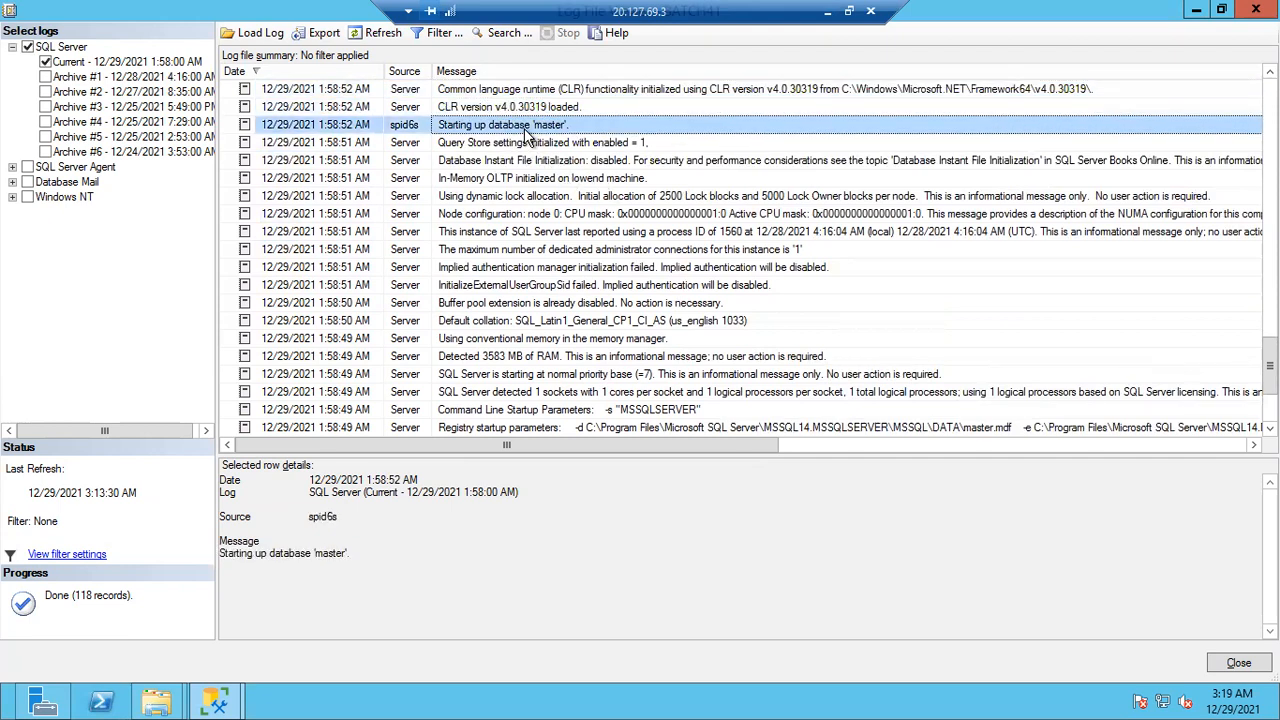
# - Go through the newer log entries from the master database startup up to the "Starting up database 'PhonePe'" entry
pyautogui.press('Up')
pyautogui.press('Up')
pyautogui.press('Up')
pyautogui.press('Up')
pyautogui.press('Up')
pyautogui.press('Up')
pyautogui.press('Up')
pyautogui.press('Up')
pyautogui.press('Up')
pyautogui.press('Up')
pyautogui.press('Up')
pyautogui.press('Up')
pyautogui.press('Up')
pyautogui.press('Up')
pyautogui.press('Up')
pyautogui.press('Up')
pyautogui.press('Up')
pyautogui.press('Up')
pyautogui.press('Up')
pyautogui.press('Up')
pyautogui.press('Up')
pyautogui.press('Up')
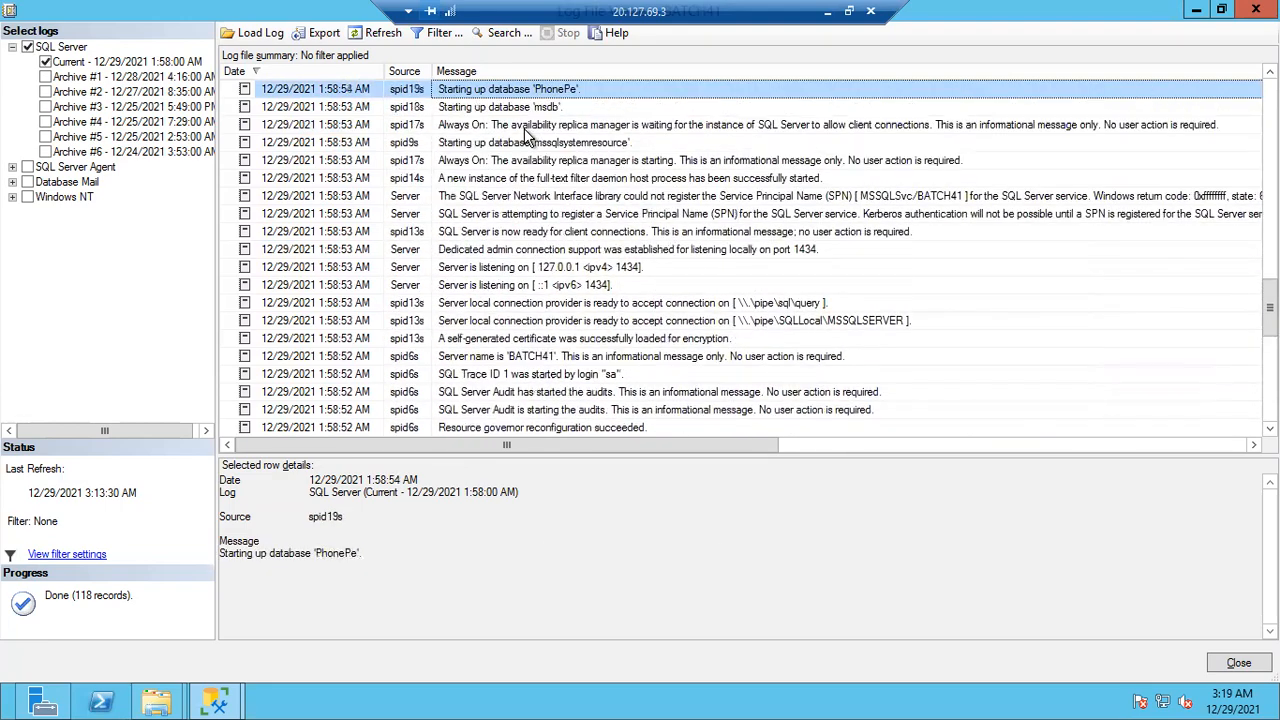
# - Review the newer entries from the PhonePe startup through the model and tempdb startups up to the Service Broker endpoint message
pyautogui.press('Up')
pyautogui.press('Up')
pyautogui.press('Up')
pyautogui.press('Up')
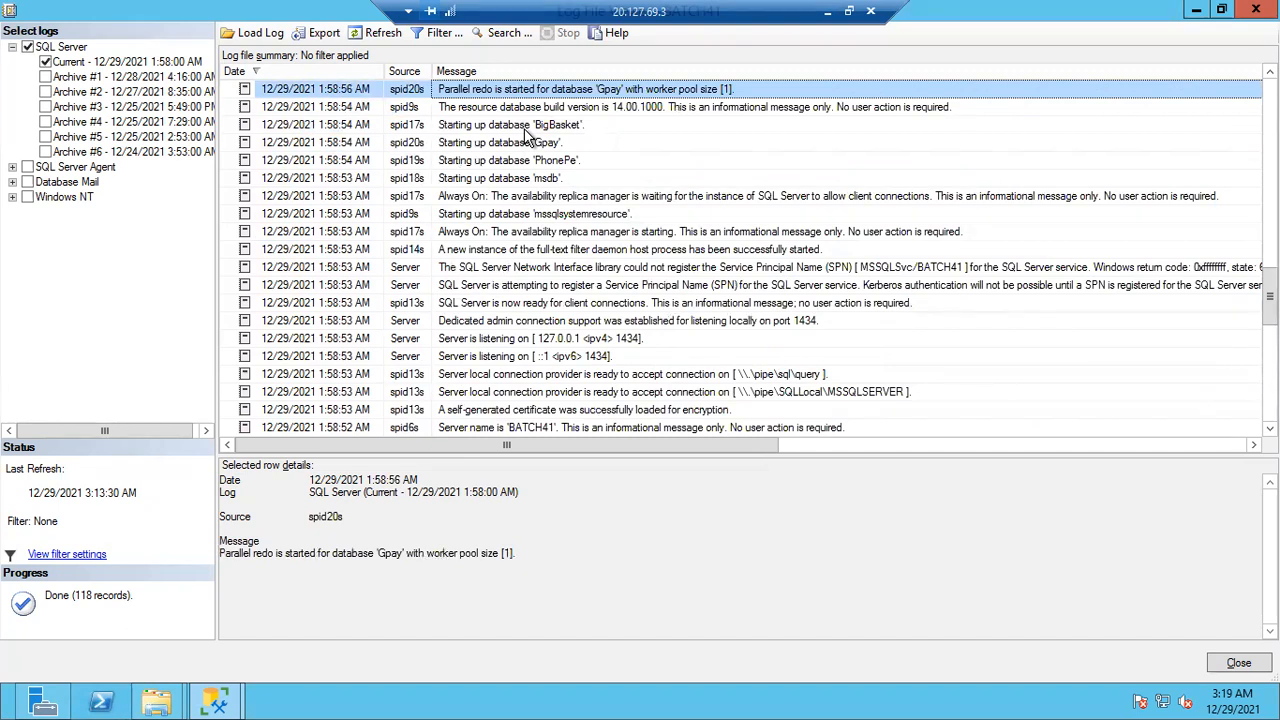
pyautogui.press('Up')
pyautogui.press('Up')
pyautogui.press('Up')
pyautogui.press('Up')
pyautogui.press('Up')
pyautogui.press('Up')
pyautogui.press('Up')
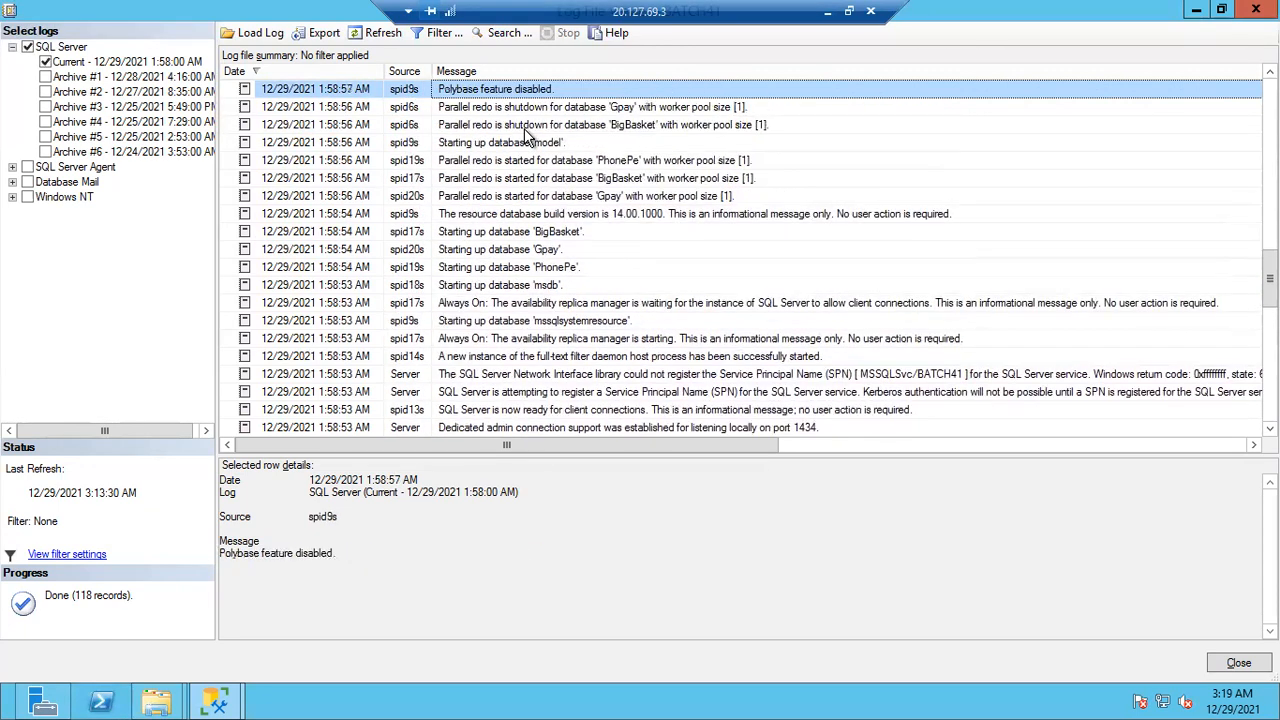
pyautogui.press('Up')
pyautogui.press('Up')
pyautogui.press('Up')
pyautogui.press('Up')
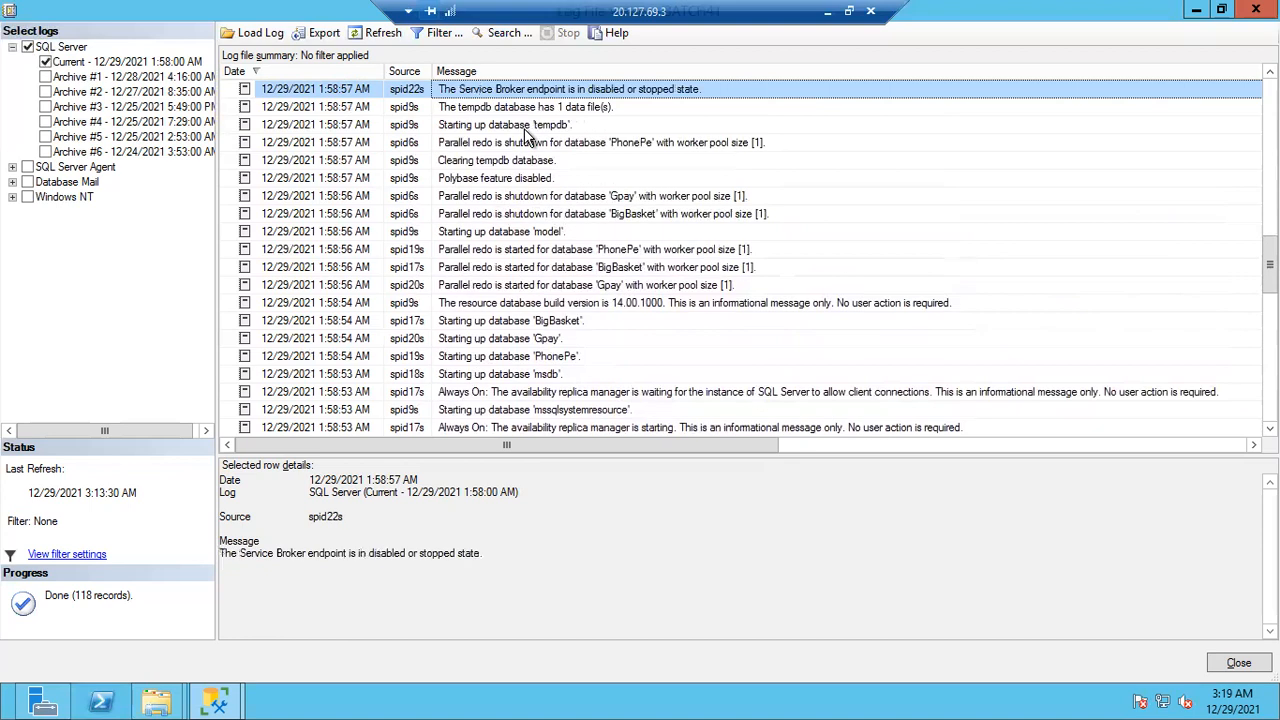
# - Compare the "Starting up database 'tempdb'" entry with the "Clearing tempdb database" entry
pyautogui.press('Down')
pyautogui.press('Down')
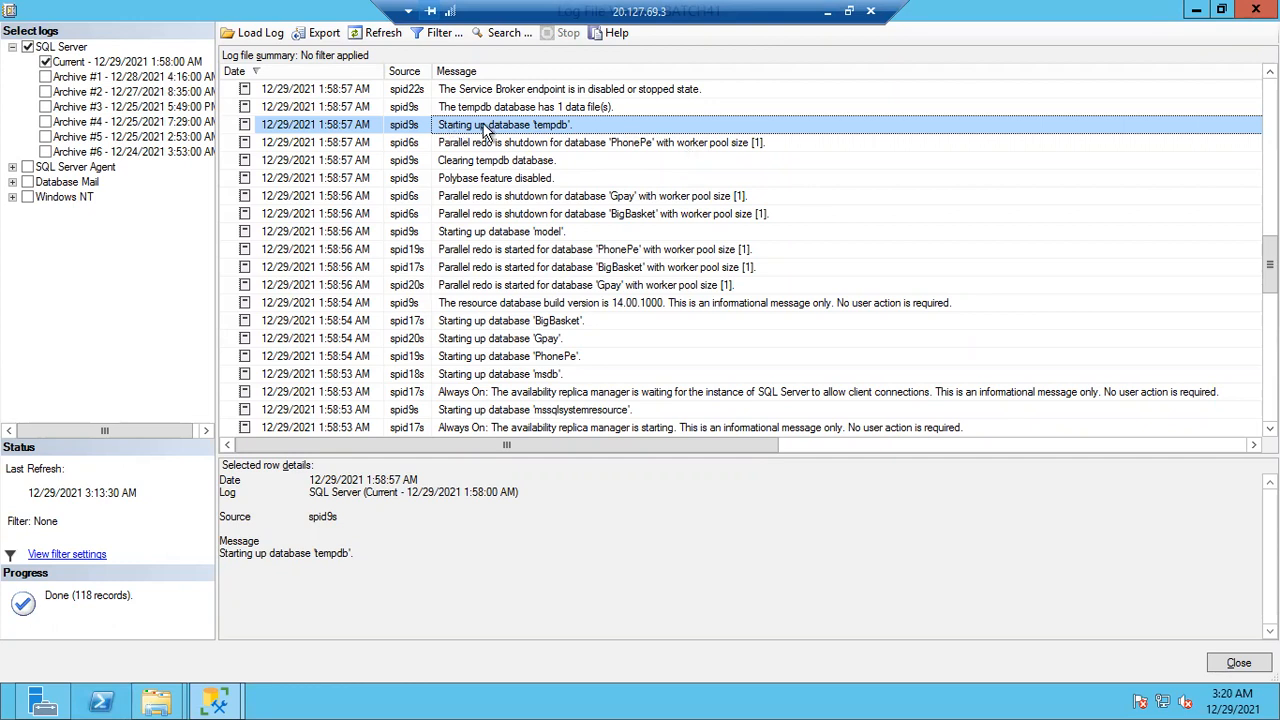
pyautogui.click(476, 165)
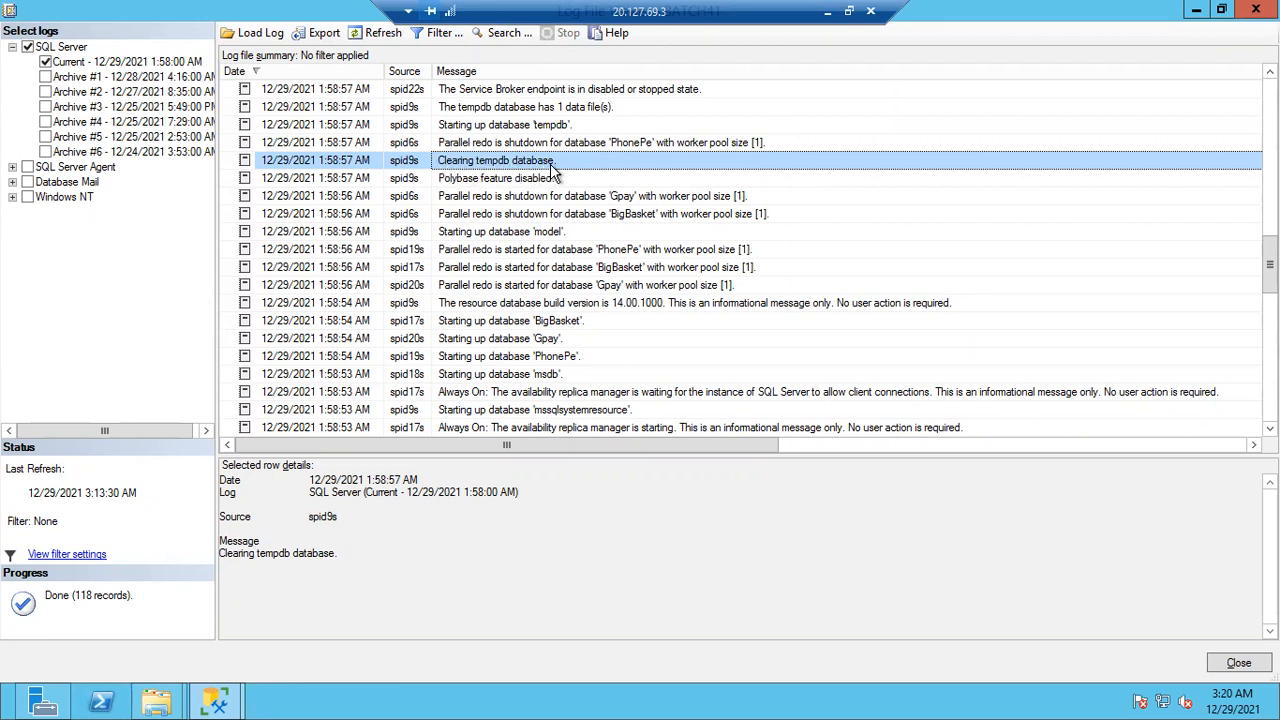
pyautogui.click(487, 128)
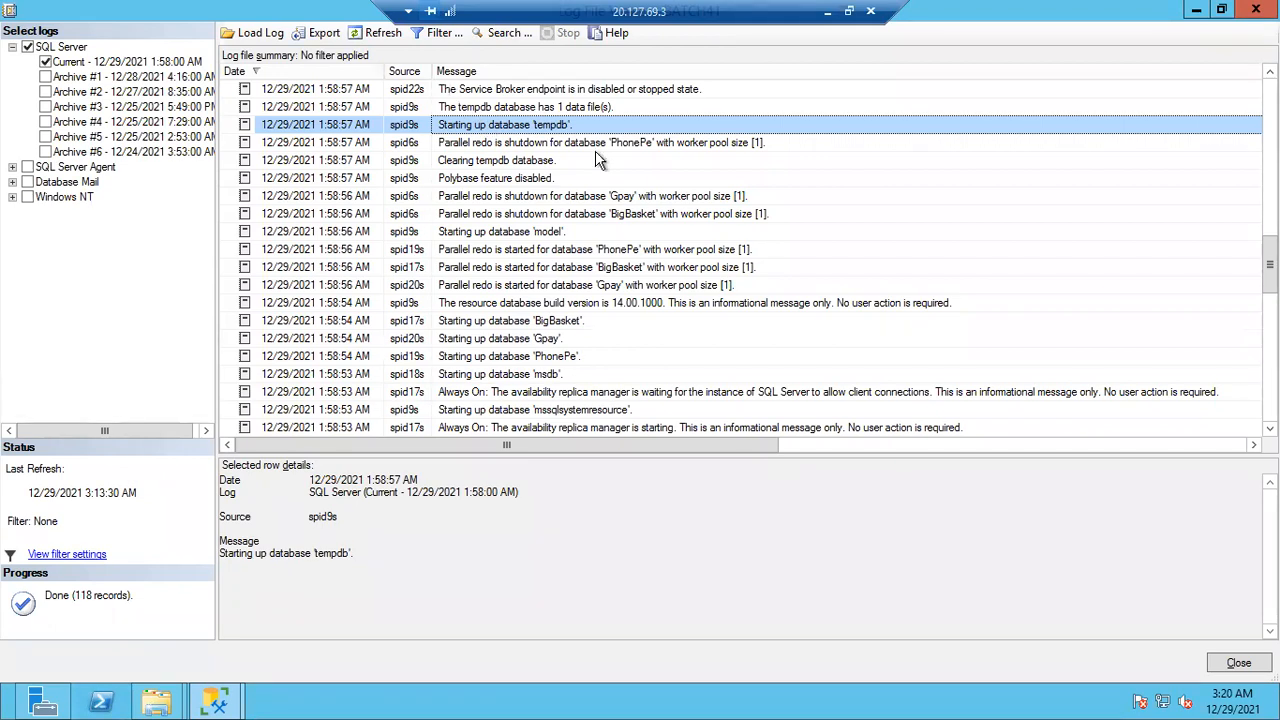
pyautogui.click(491, 160)
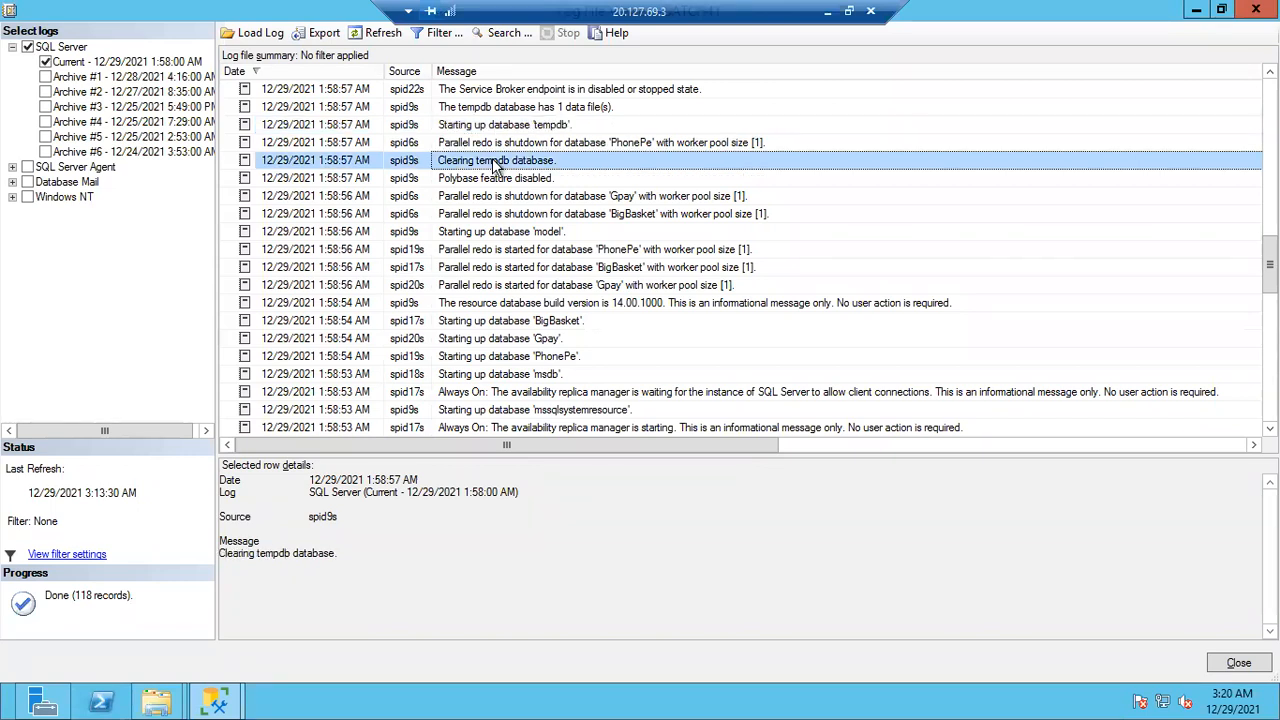
pyautogui.click(481, 130)
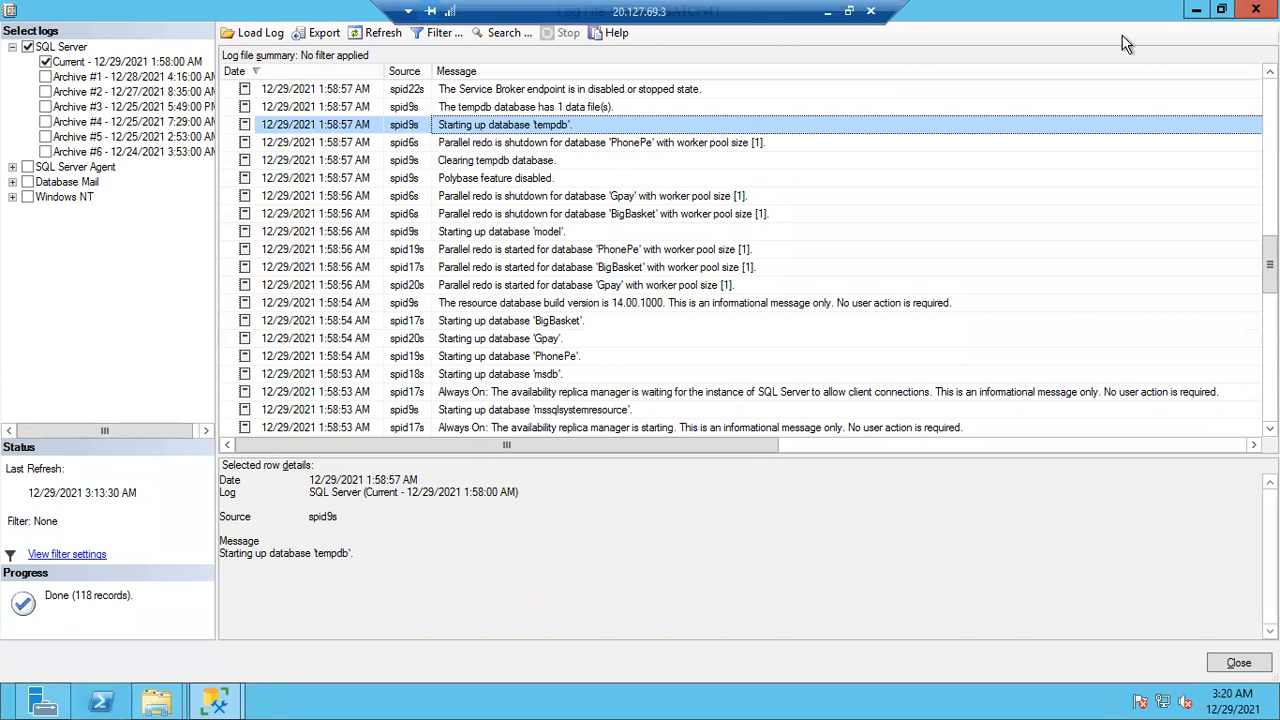
# - Minimize the log viewer and both folder windows, and delete the # and ## lines from SQLQuery1.sql
pyautogui.click(1198, 12)
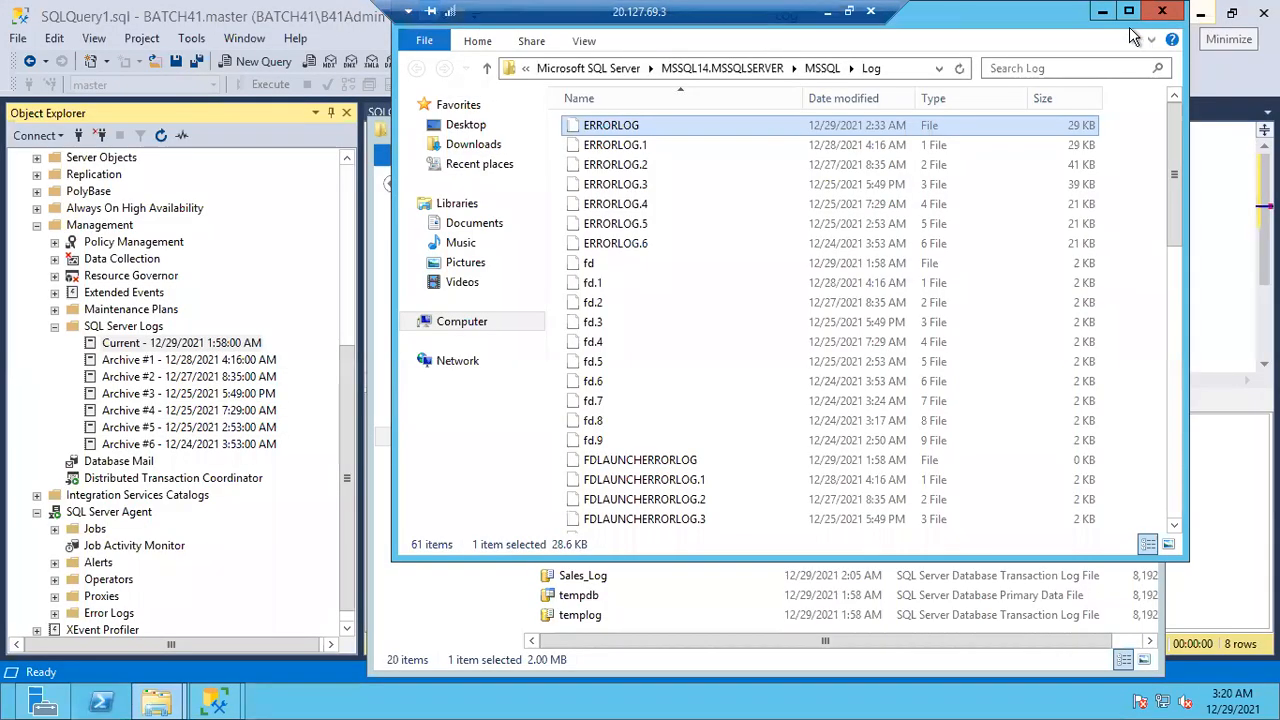
pyautogui.click(1101, 13)
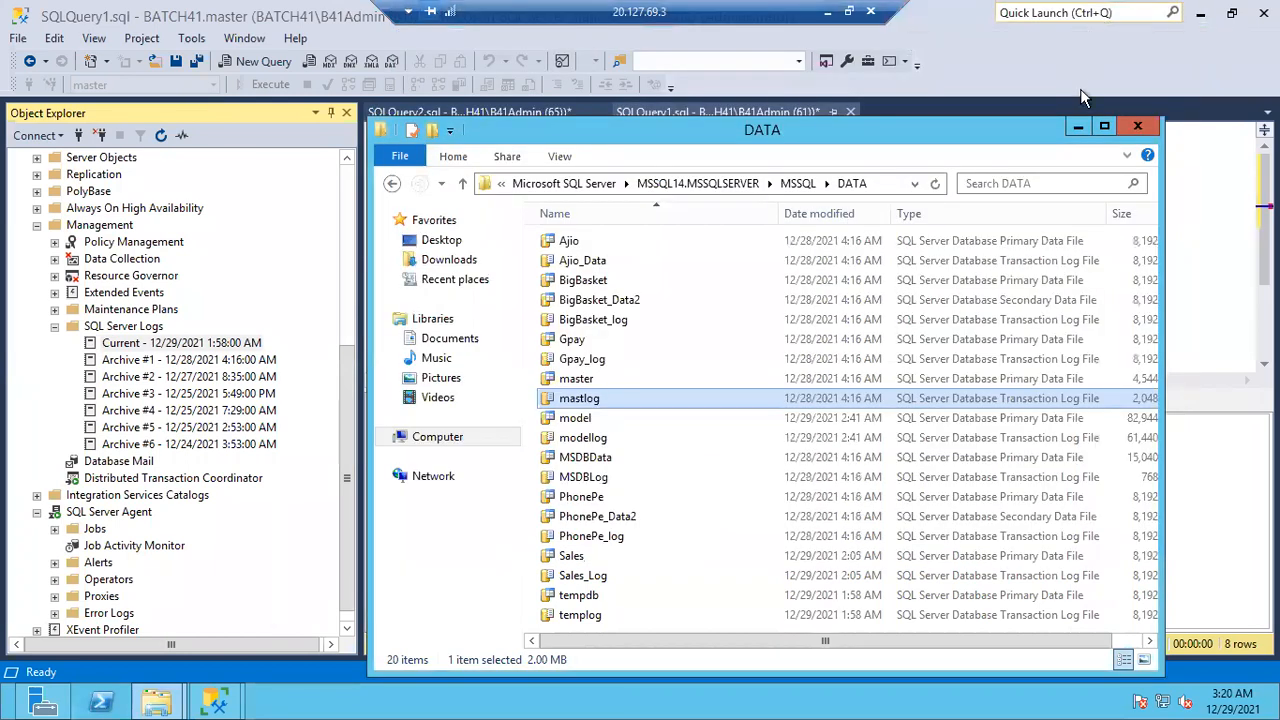
pyautogui.click(1078, 127)
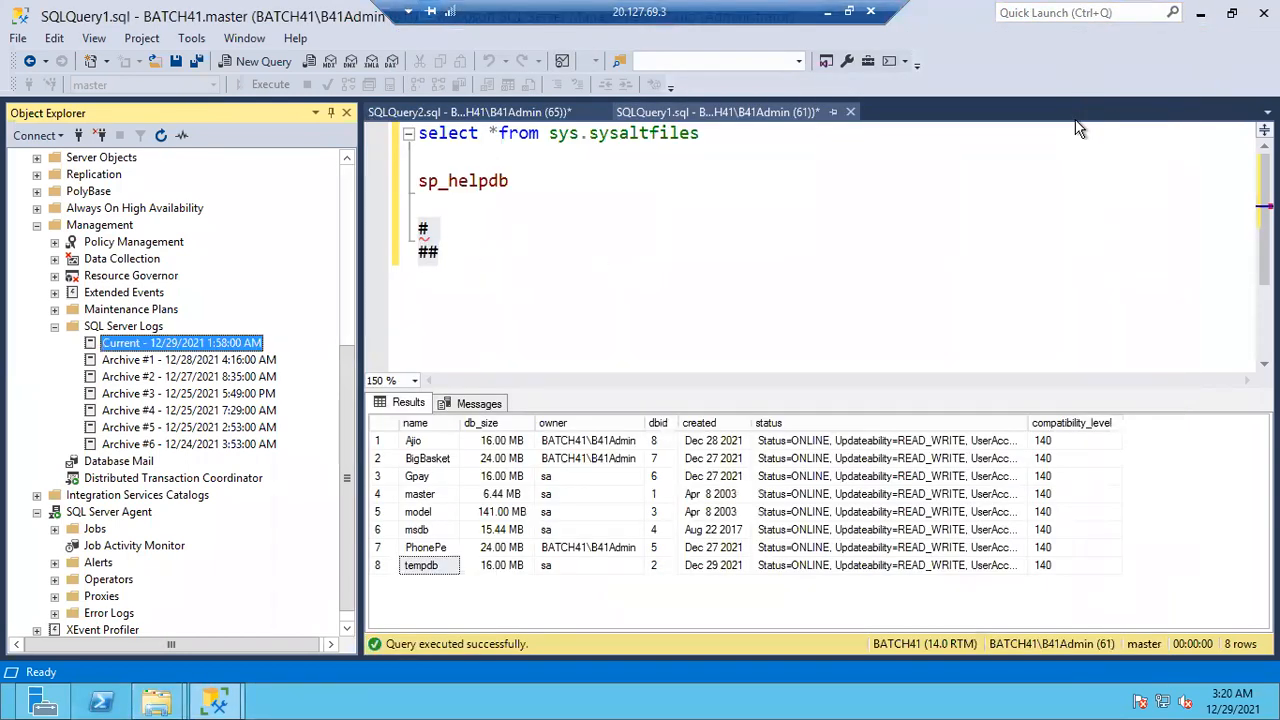
pyautogui.moveTo(500, 266); pyautogui.dragTo(398, 233)
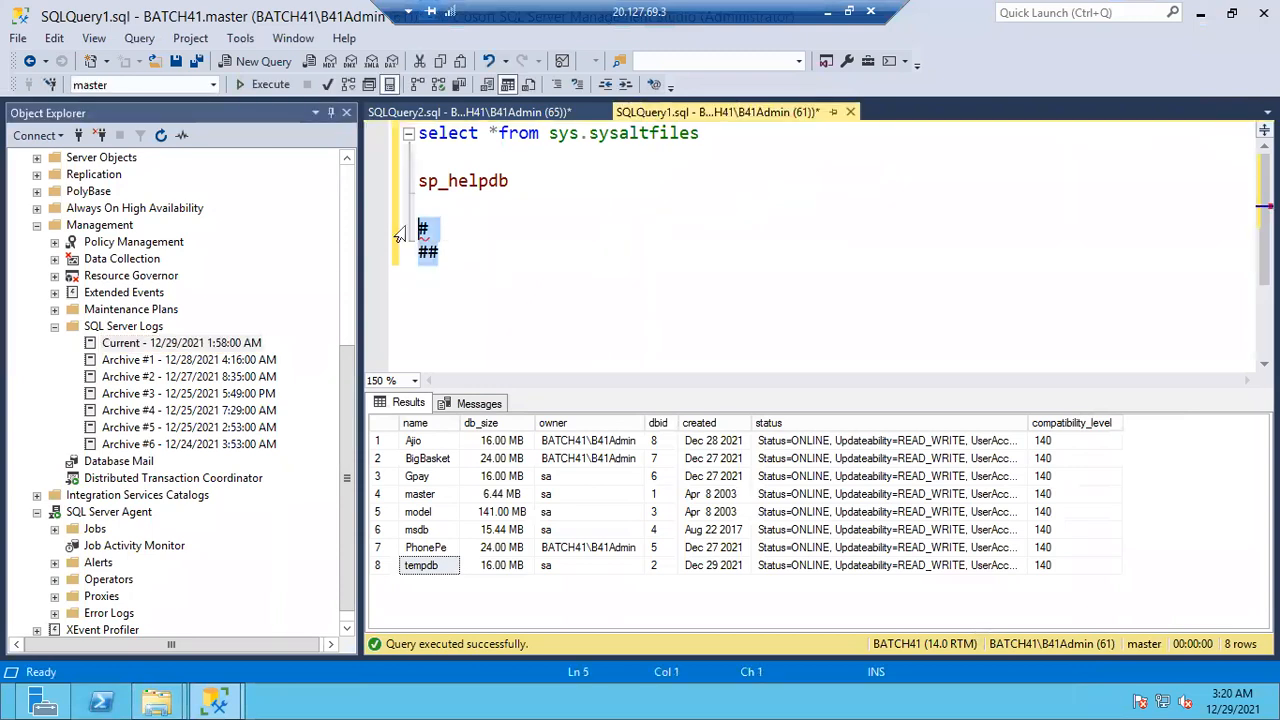
pyautogui.press('Delete')
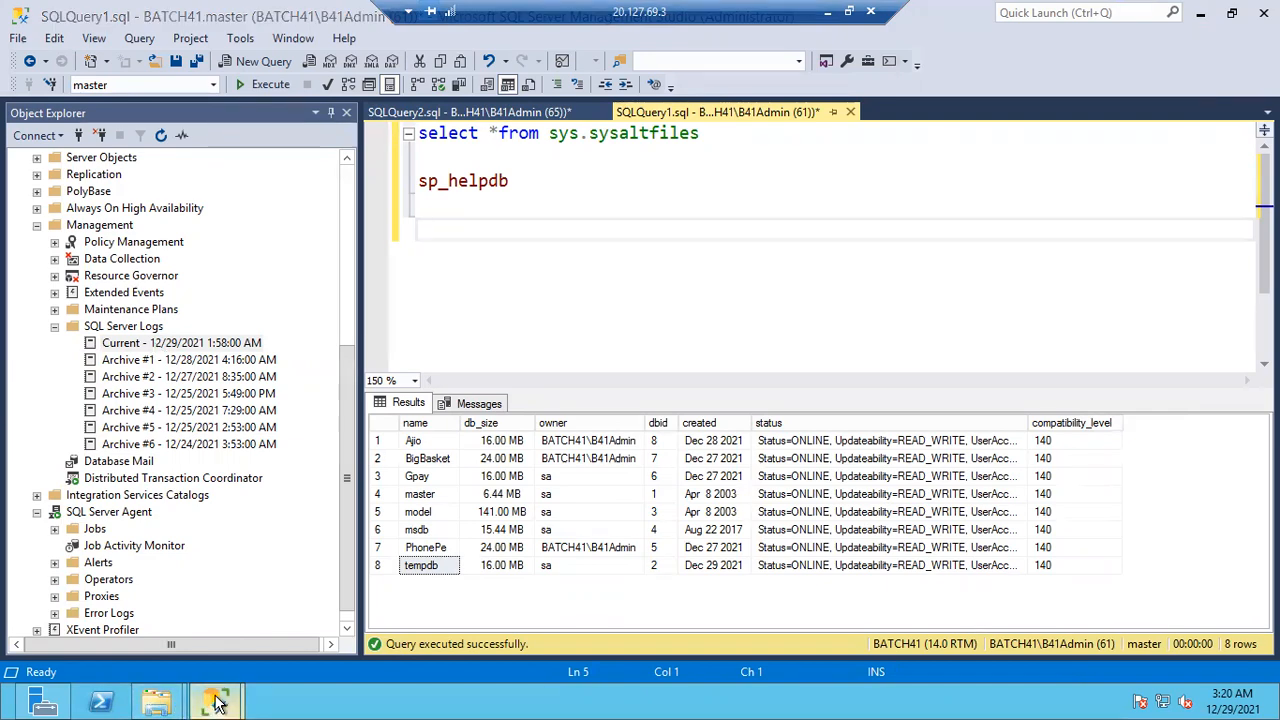
# - Switch back to the Log File Viewer and examine the newest failed-login entries, highlighting the sentence about integrated authentication
pyautogui.moveTo(218, 703)
pyautogui.click(350, 625)
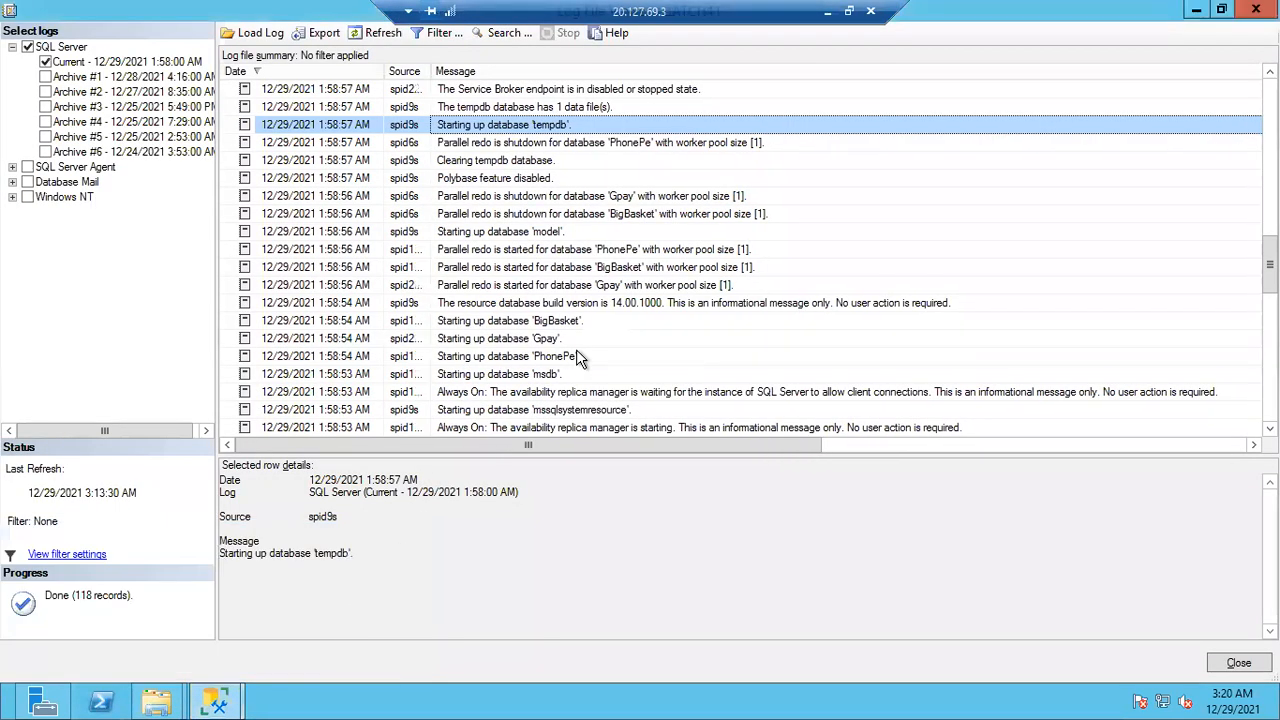
pyautogui.scroll(15, 545, 258)
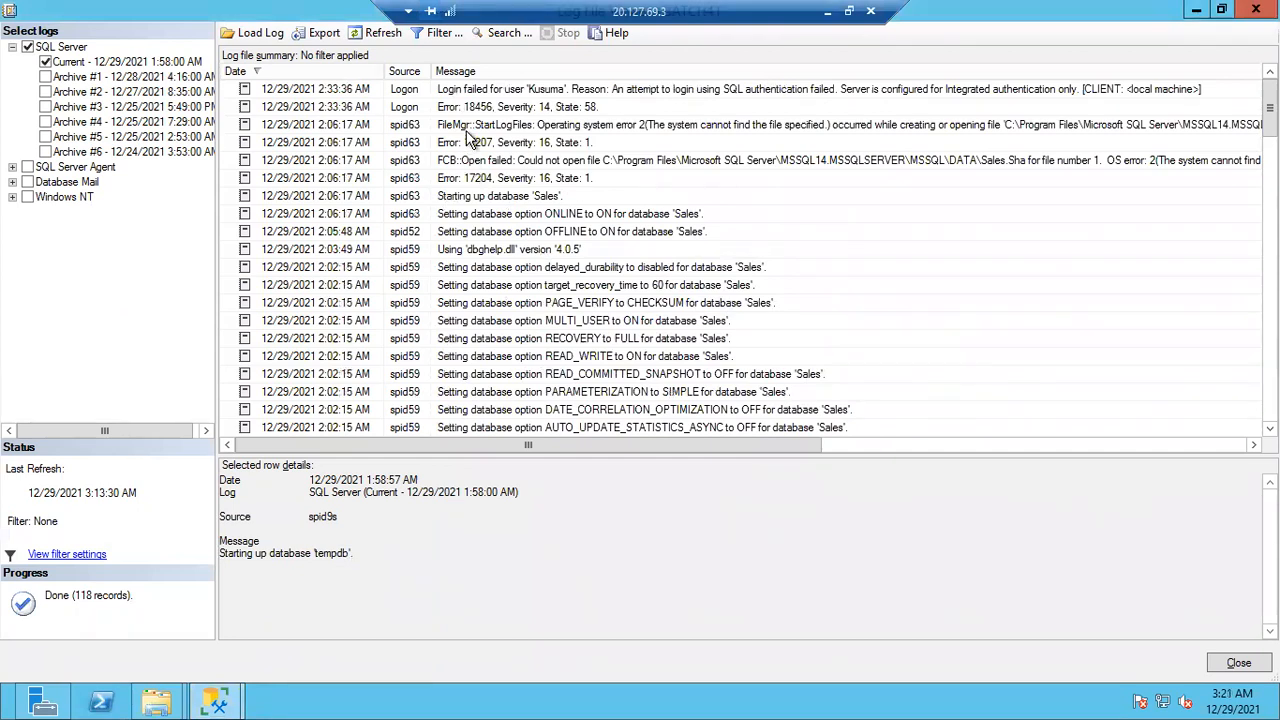
pyautogui.click(460, 91)
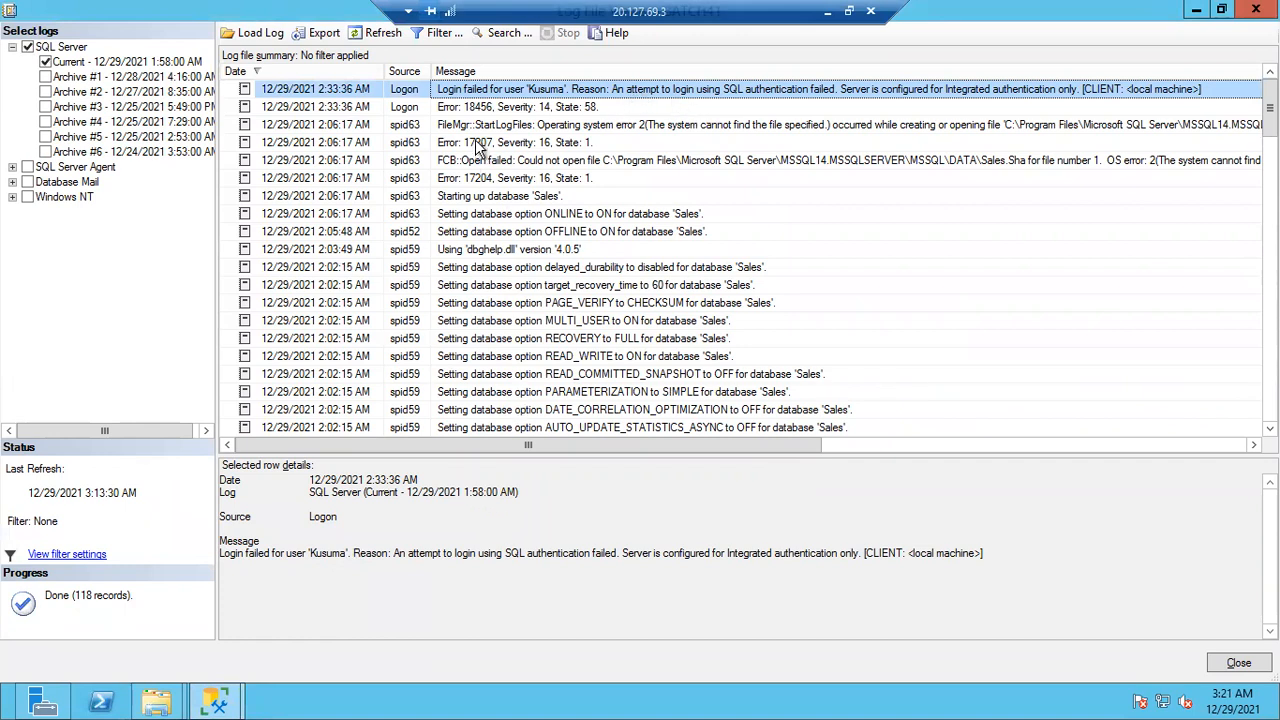
pyautogui.click(475, 110)
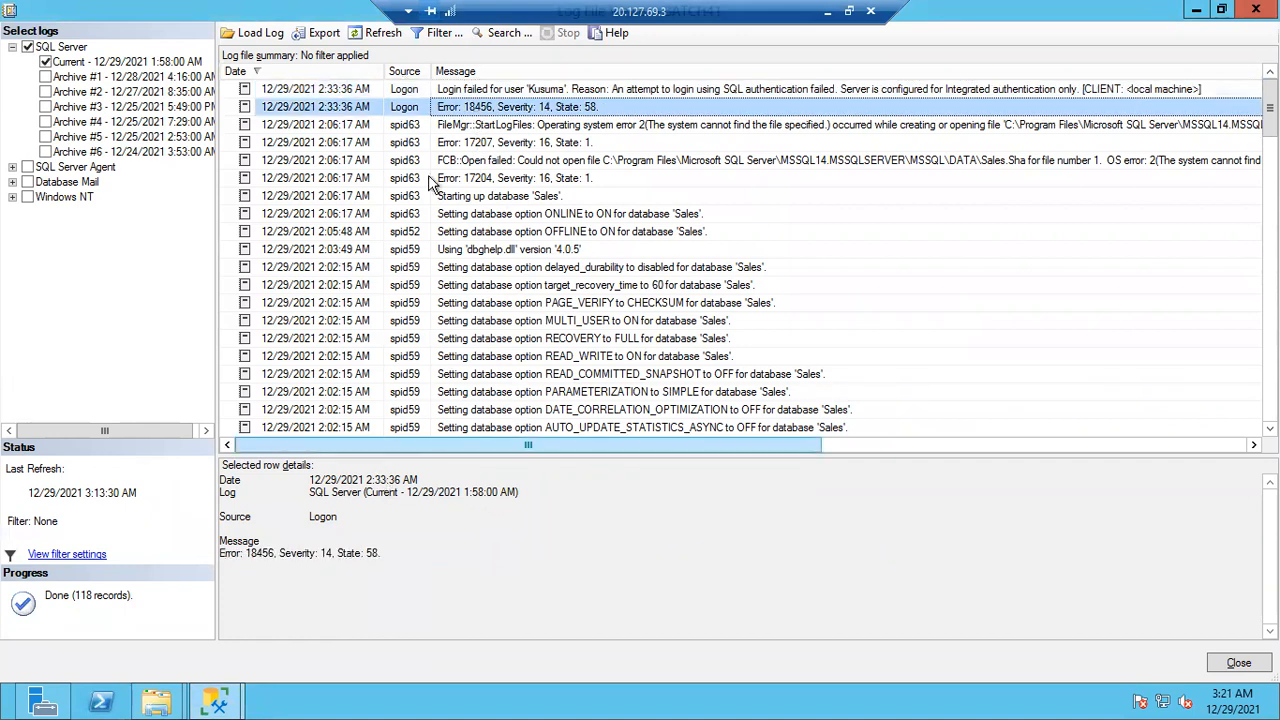
pyautogui.click(455, 90)
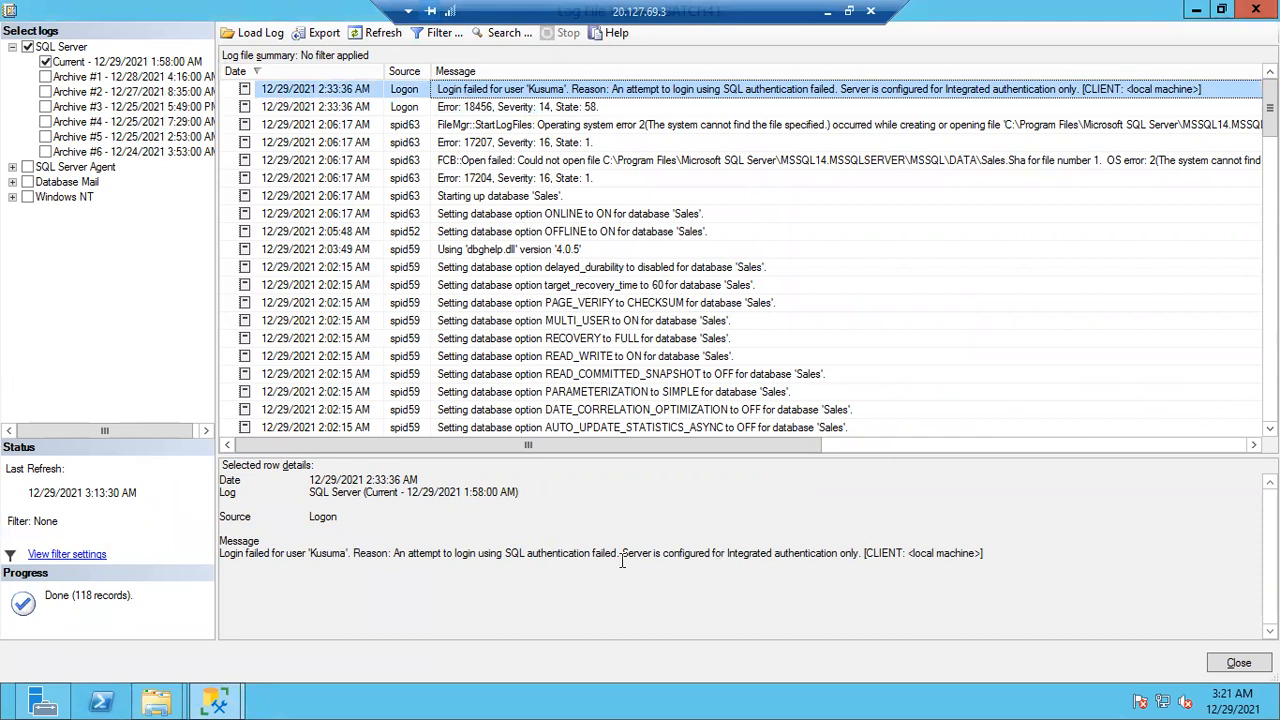
pyautogui.moveTo(621, 552); pyautogui.dragTo(858, 557)
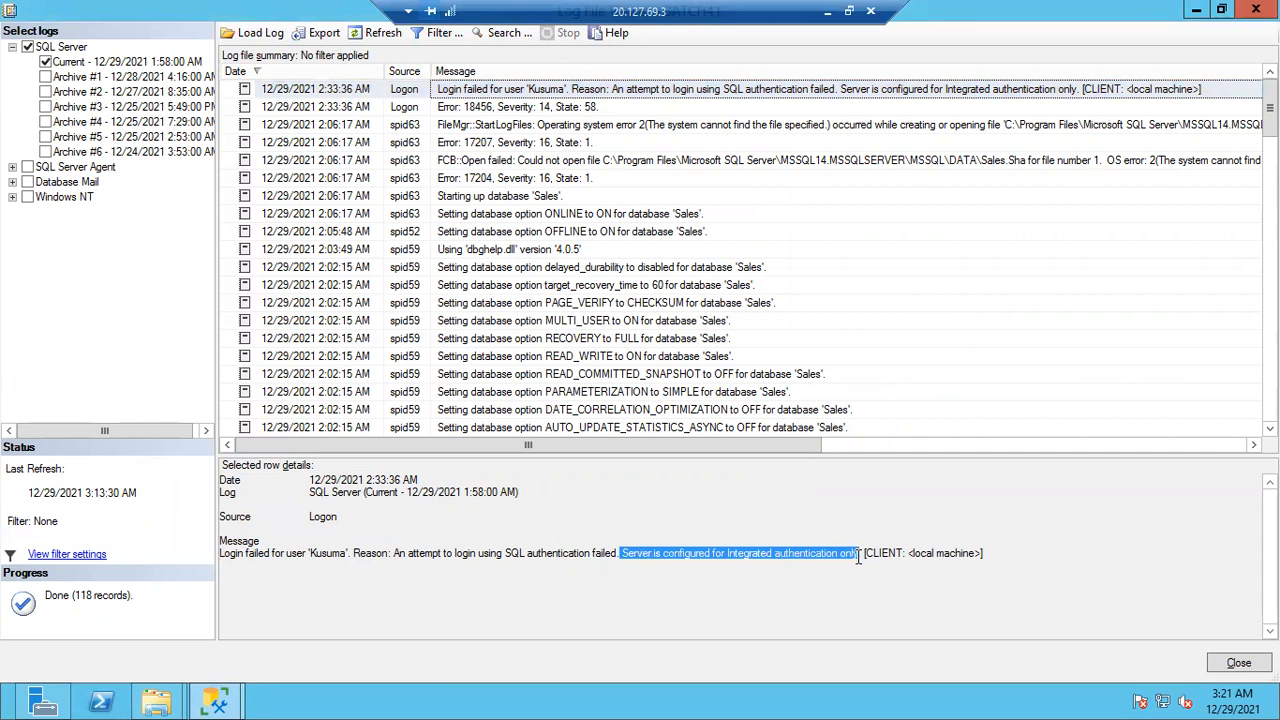
# - Examine the FileMgr and FCB file-open errors of the Sales database, highlighting the Sales_Log.Sha and Sales.Sha file names
pyautogui.click(617, 128)
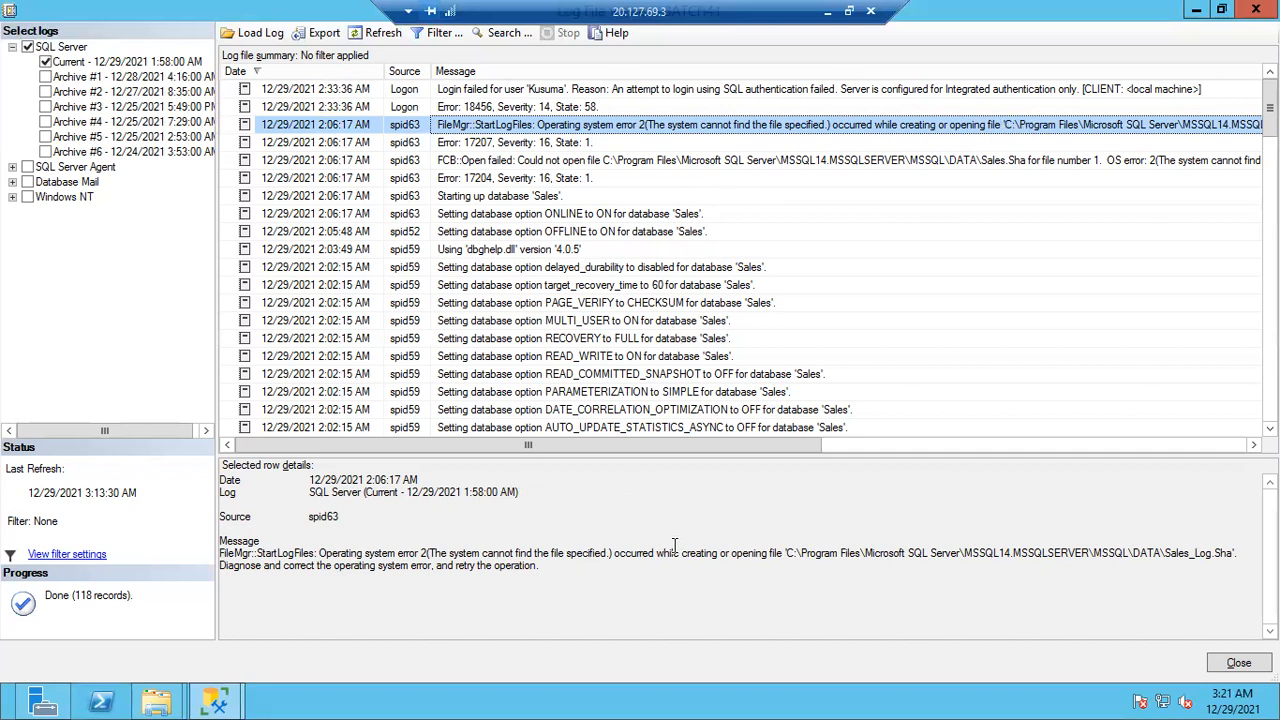
pyautogui.moveTo(310, 553); pyautogui.dragTo(720, 542)
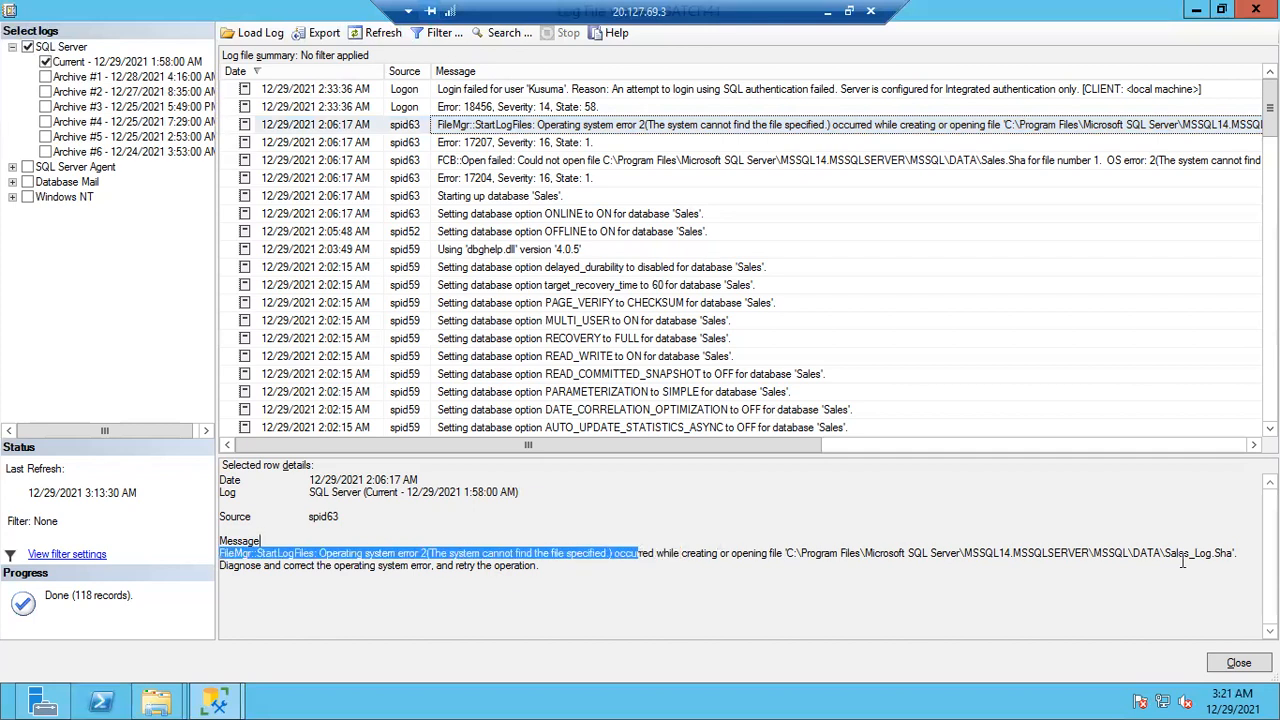
pyautogui.moveTo(1171, 561); pyautogui.dragTo(1242, 543)
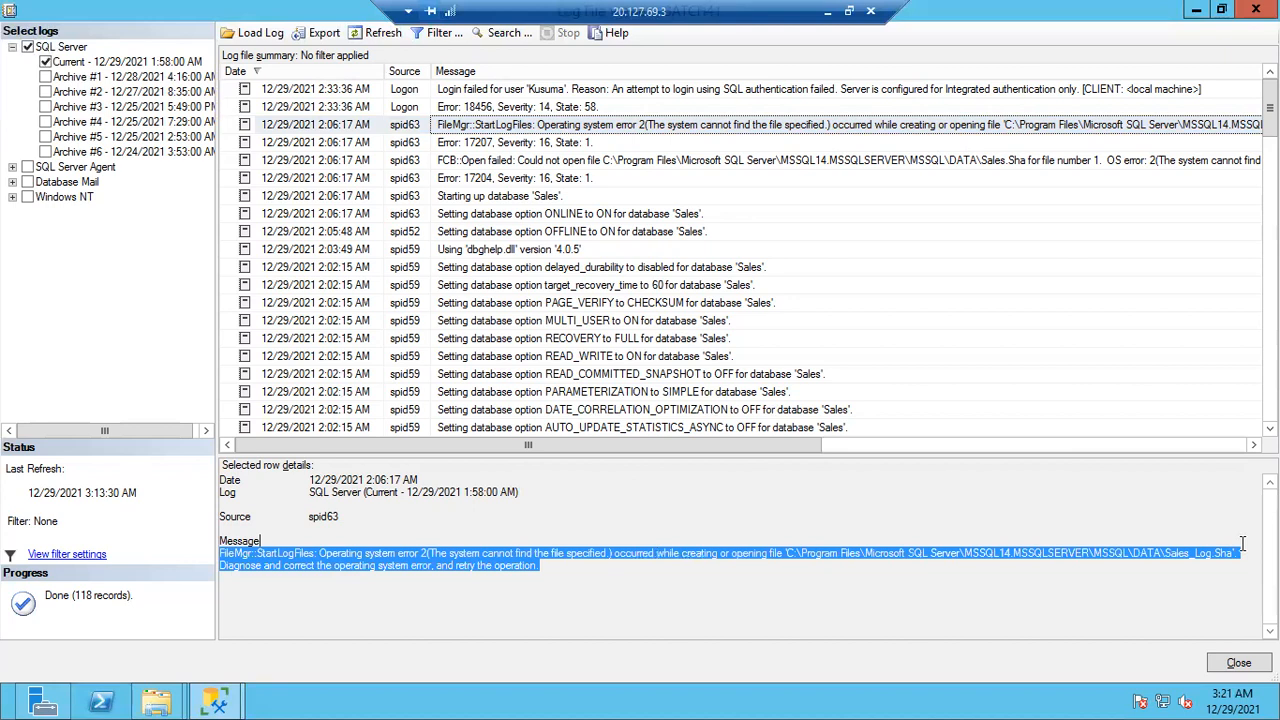
pyautogui.click(722, 163)
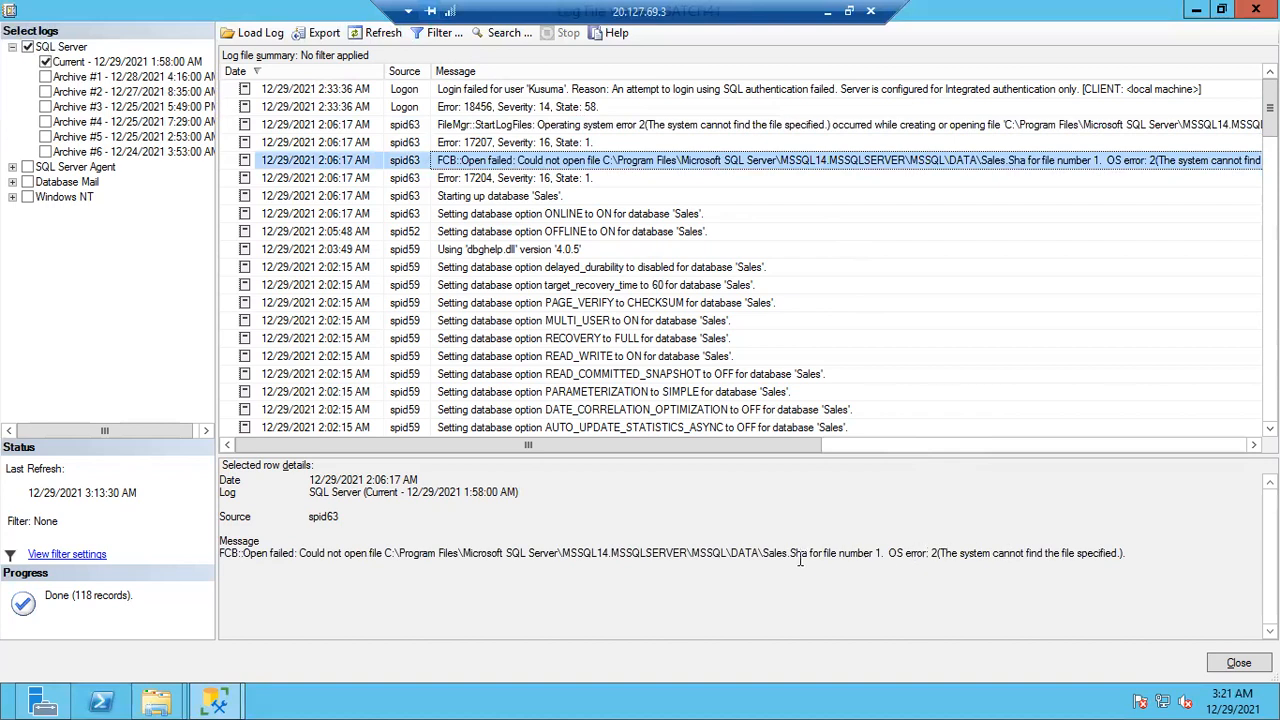
pyautogui.moveTo(764, 553); pyautogui.dragTo(806, 556)
pyautogui.click(1028, 124)
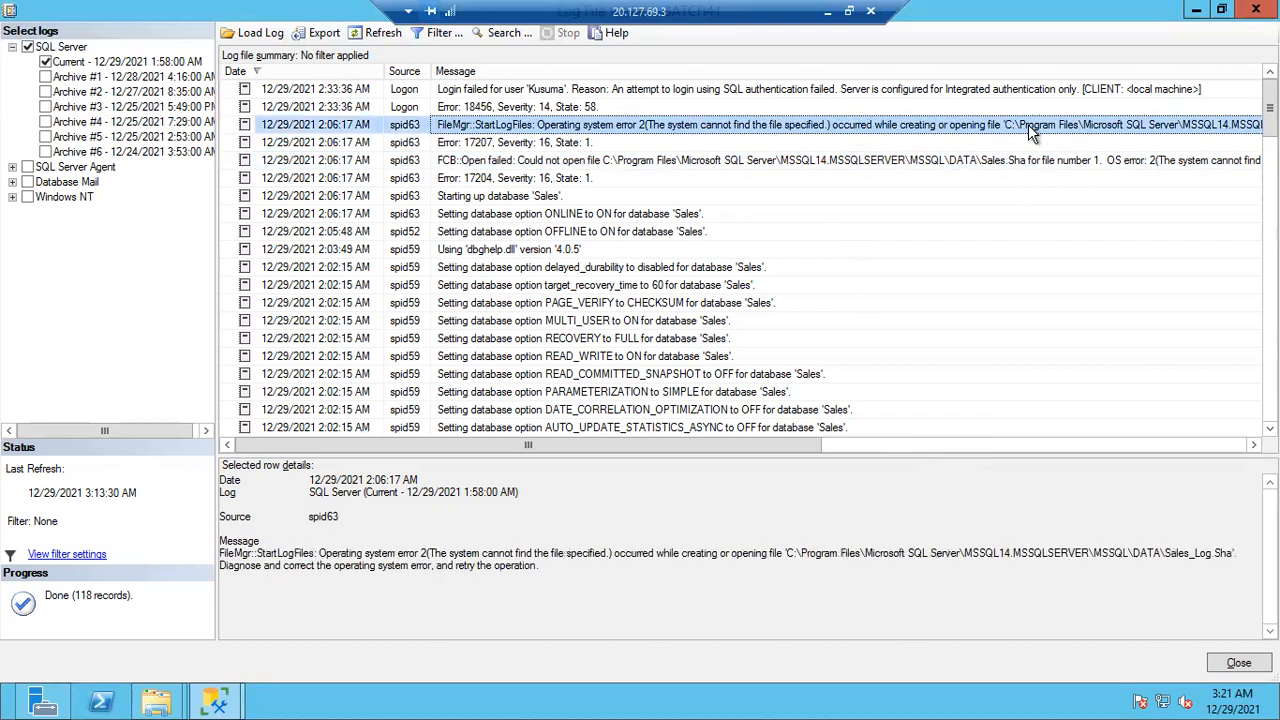
pyautogui.moveTo(1166, 554); pyautogui.dragTo(1234, 553)
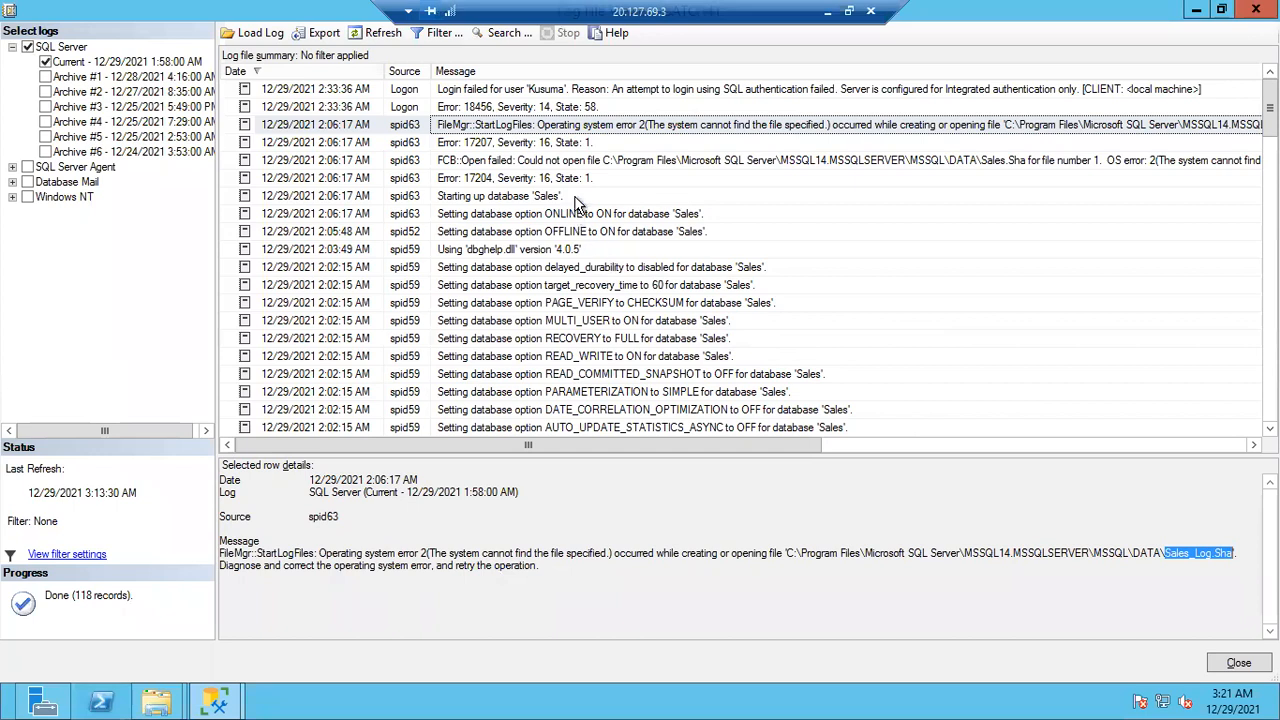
# - Review the error 17207 entry and the entries below it down to "Starting up database 'Sales'"
pyautogui.click(519, 145)
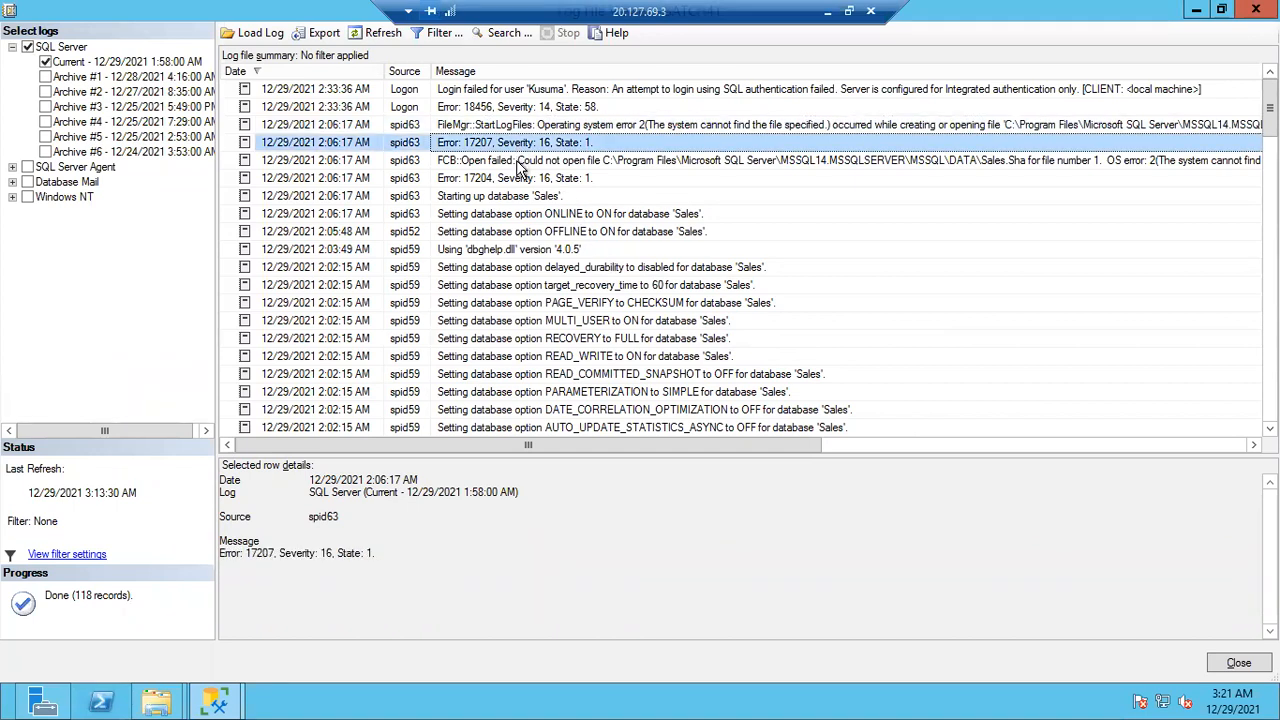
pyautogui.click(519, 165)
pyautogui.click(514, 195)
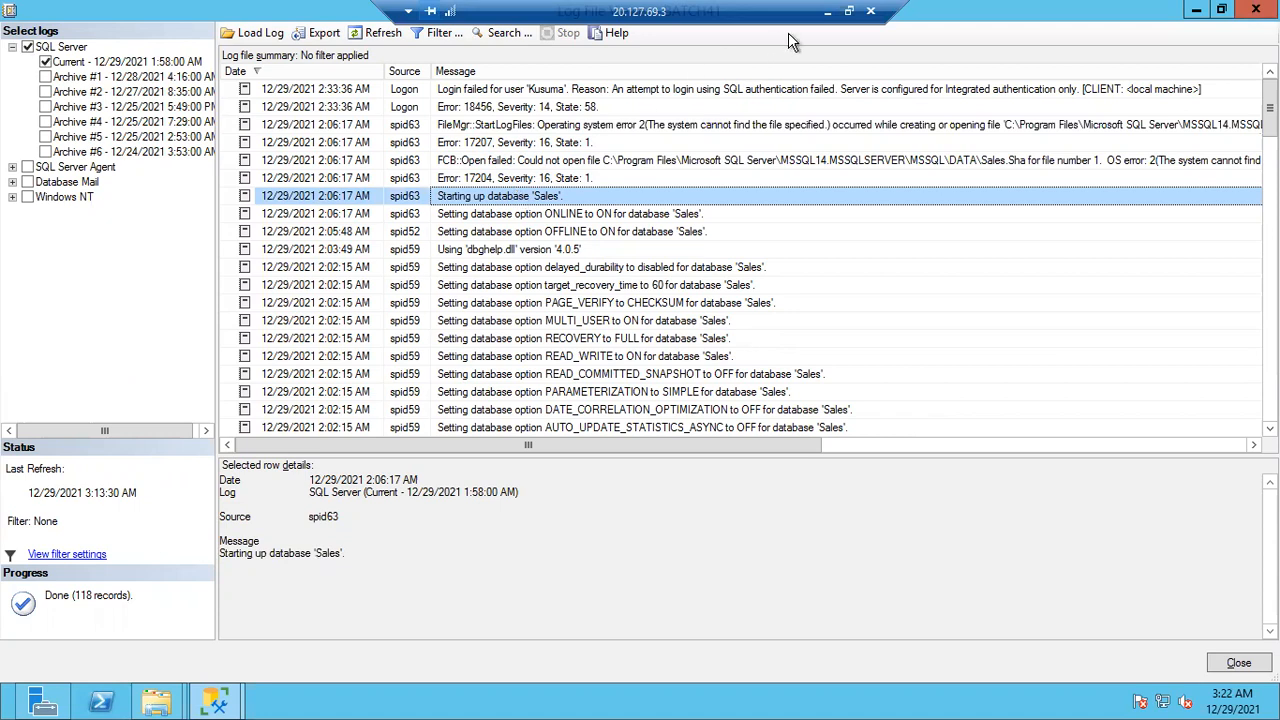
# - Minimize the log viewer, look over the ERRORLOG files in the Log folder, and minimize that folder window
pyautogui.click(1197, 10)
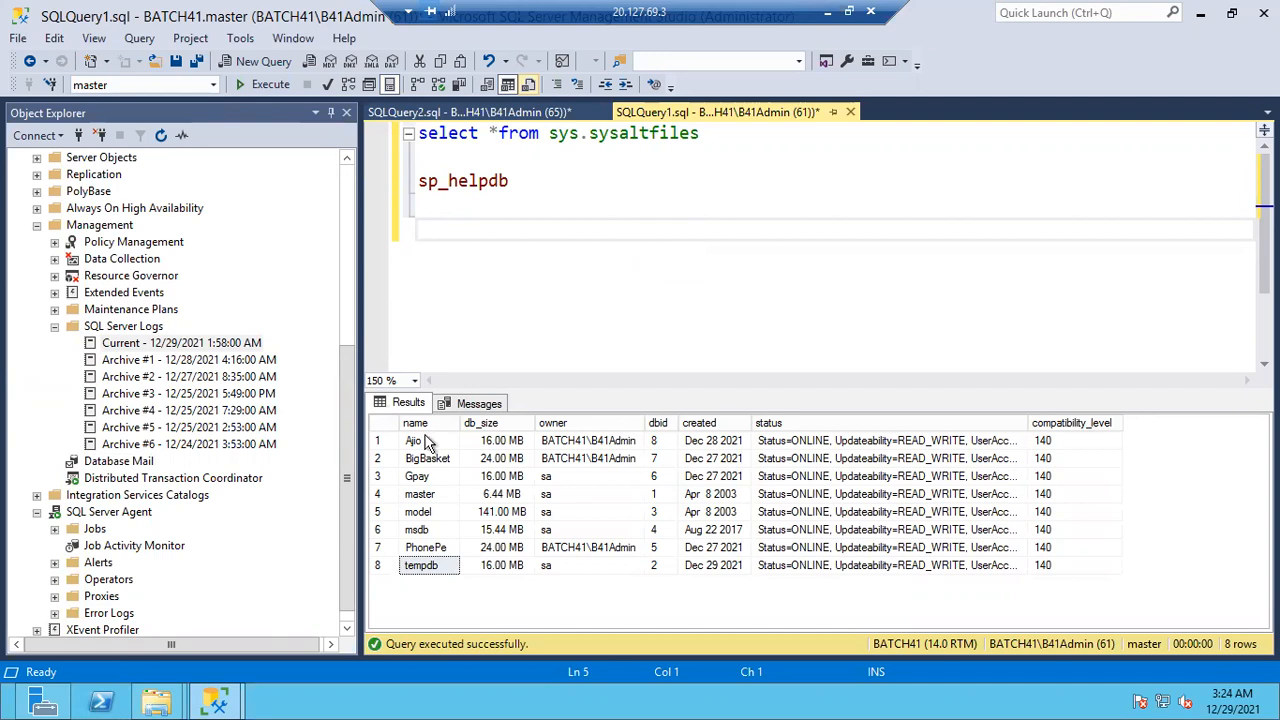
pyautogui.moveTo(175, 702)
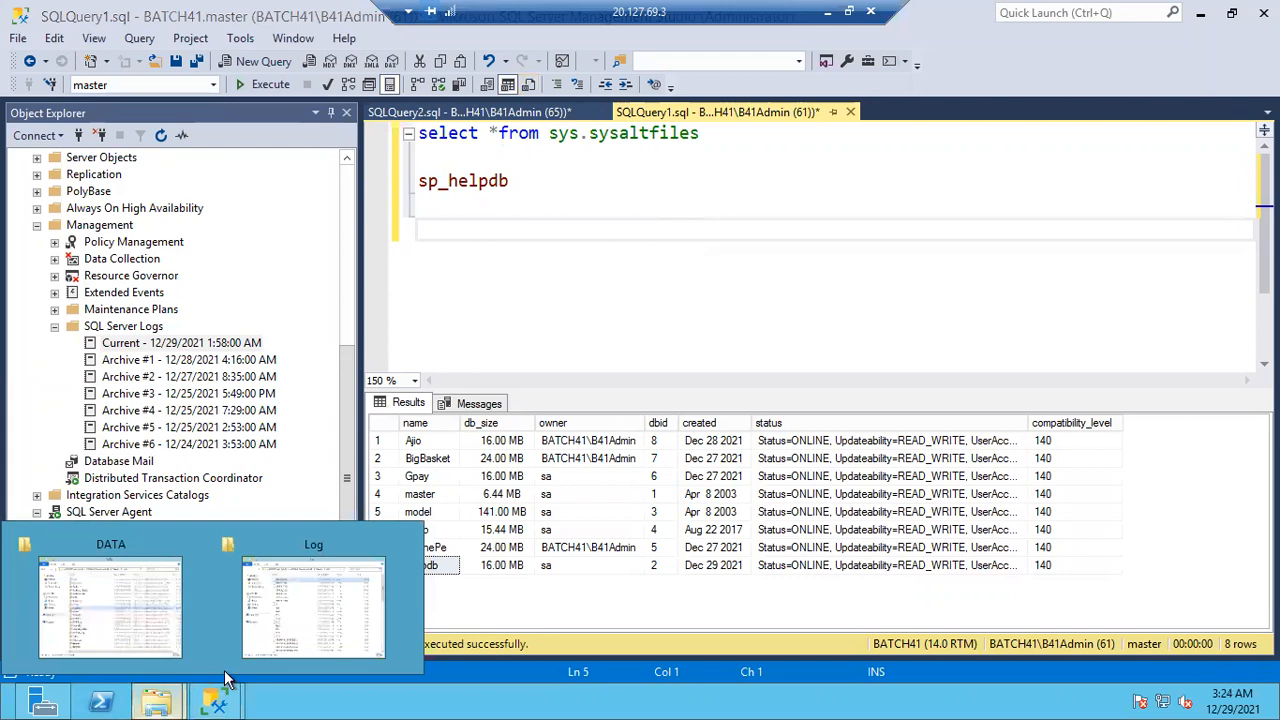
pyautogui.click(299, 640)
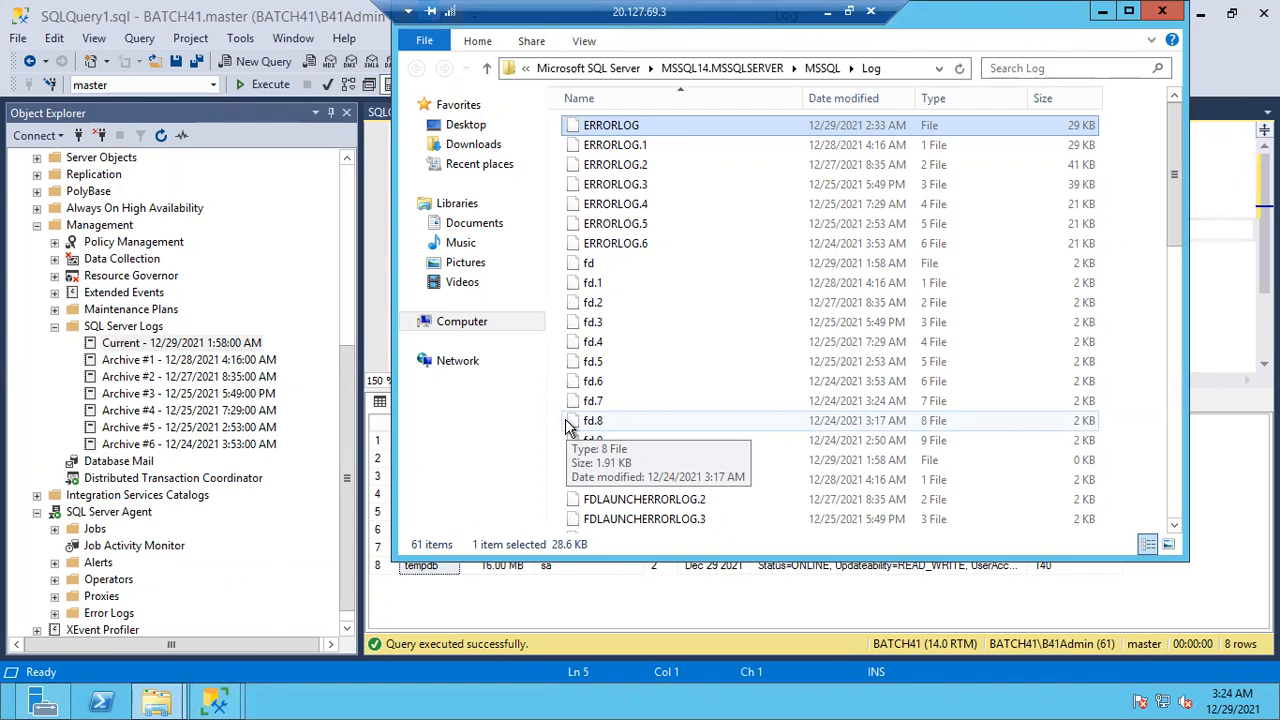
pyautogui.click(1104, 12)
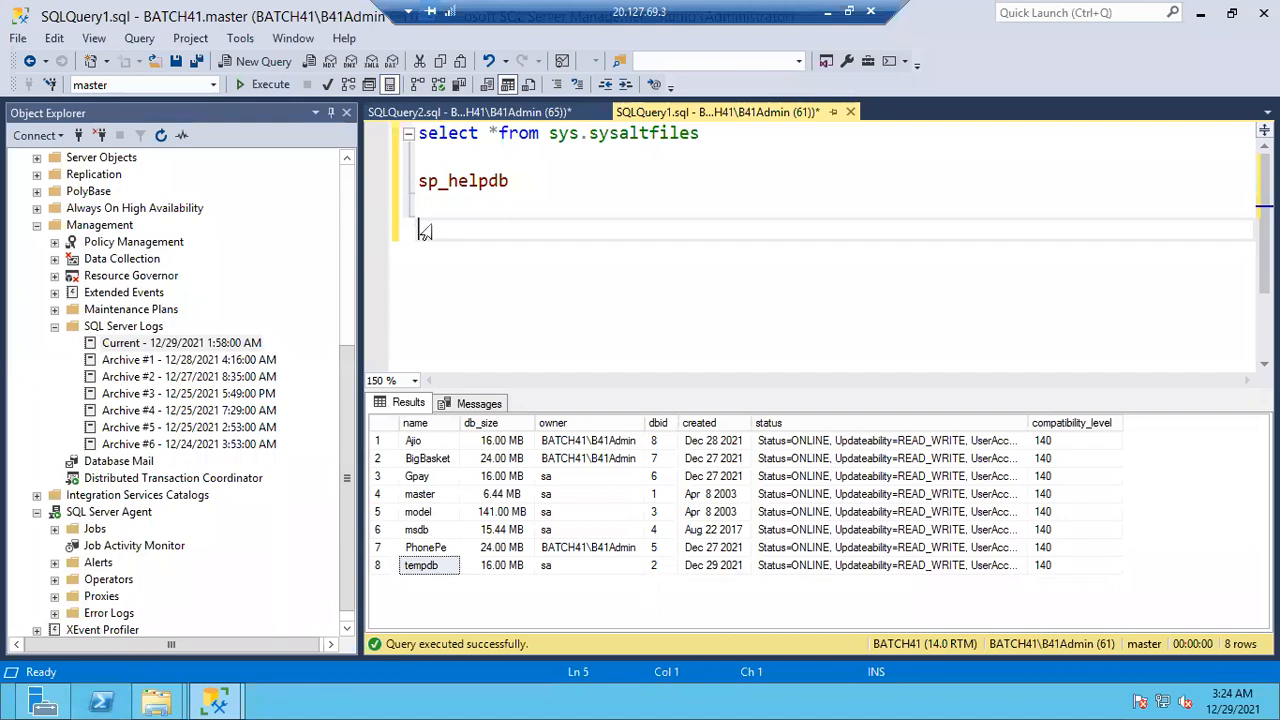
# - Select the name column of the sp_helpdb results and bring up the DATA folder window to view the database files
pyautogui.click(415, 423)
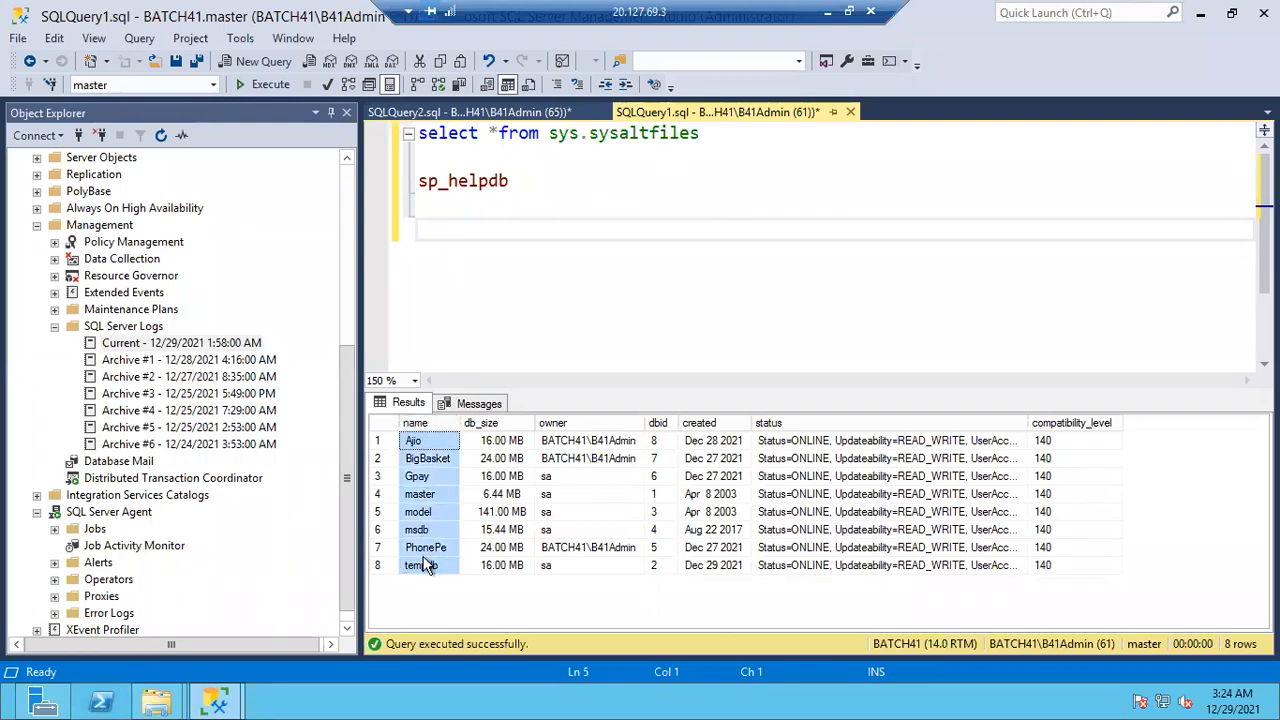
pyautogui.click(157, 703)
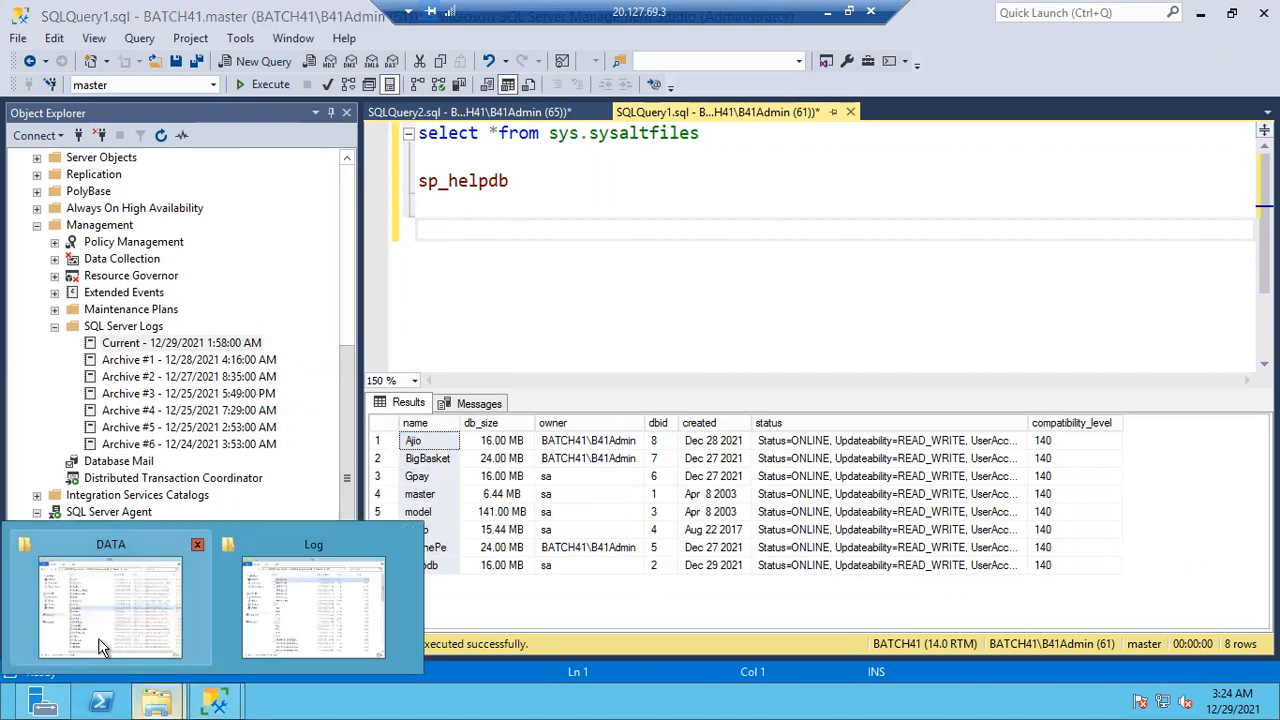
pyautogui.click(100, 645)
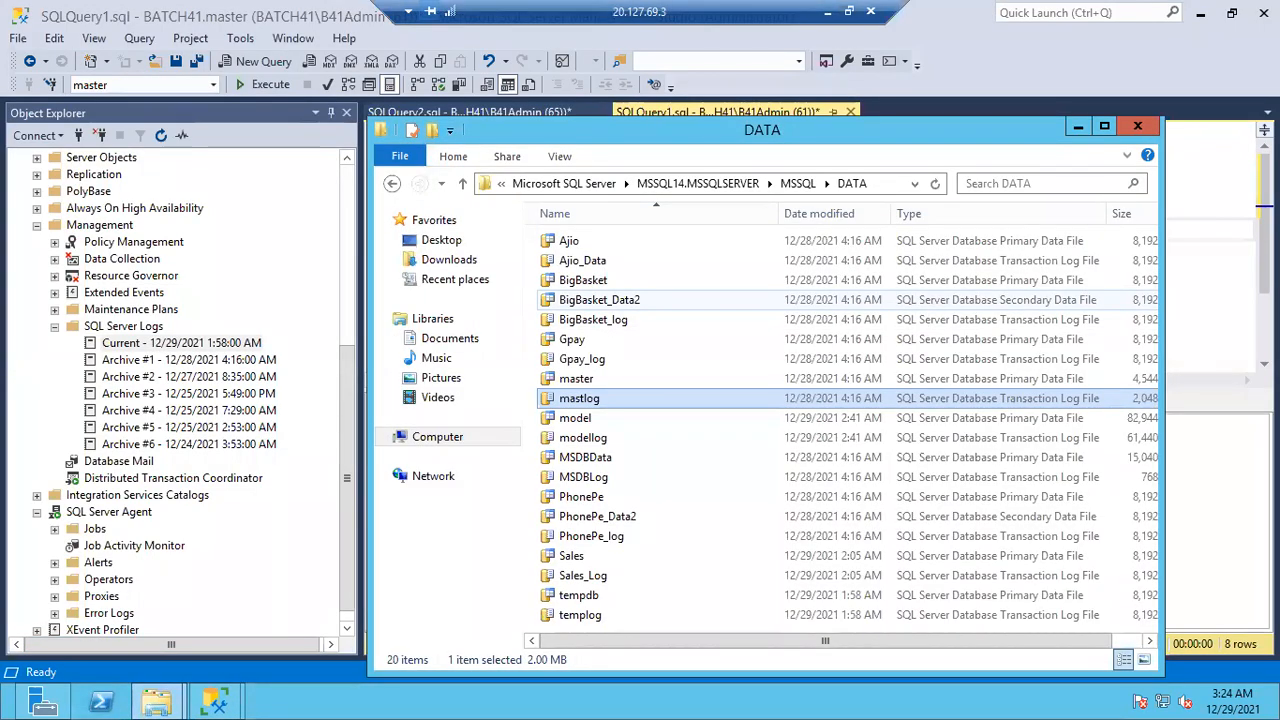
# - Maximize the DATA folder window, look over its database files, and open the Binn folder under MSSQL
pyautogui.click(1100, 132)
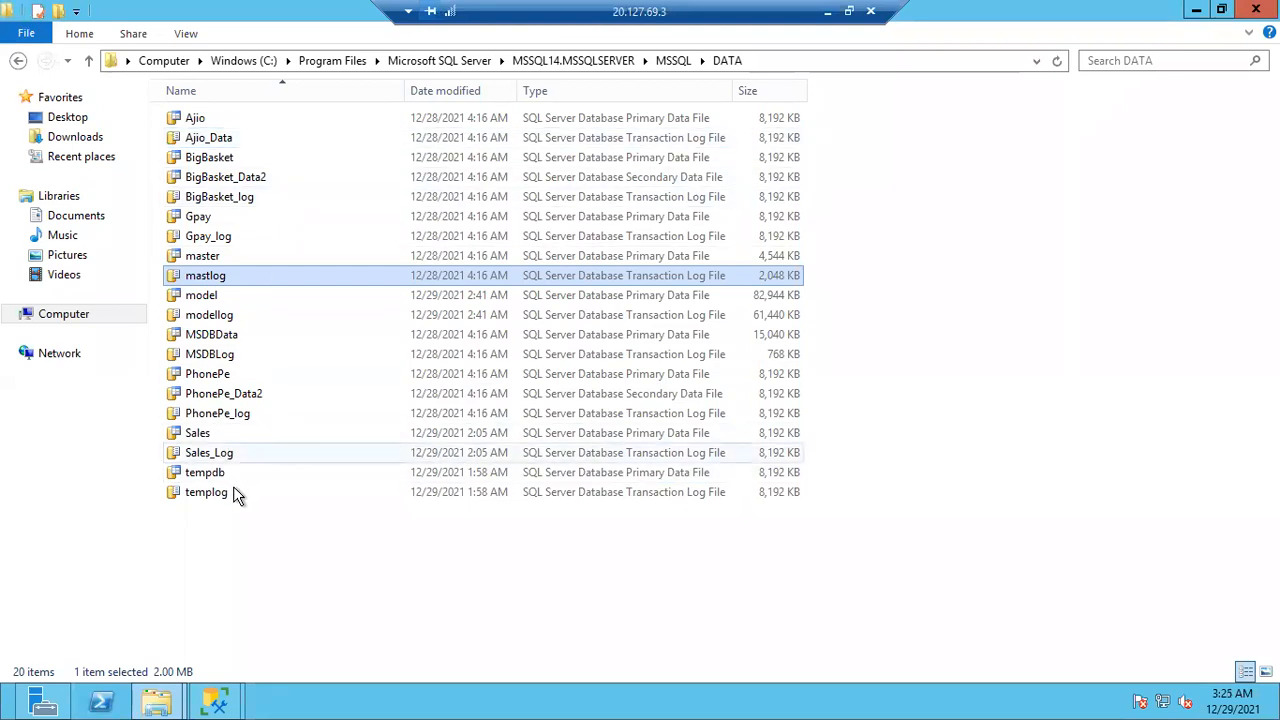
pyautogui.click(674, 61)
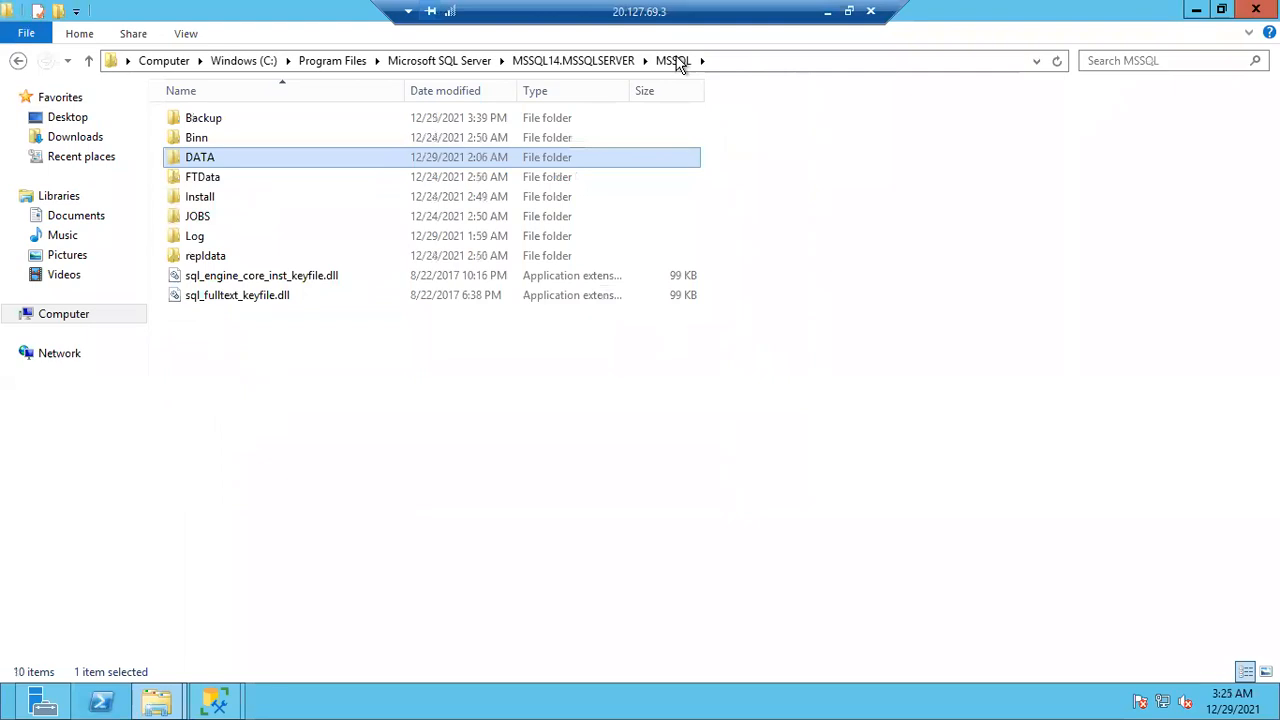
pyautogui.doubleClick(197, 160)
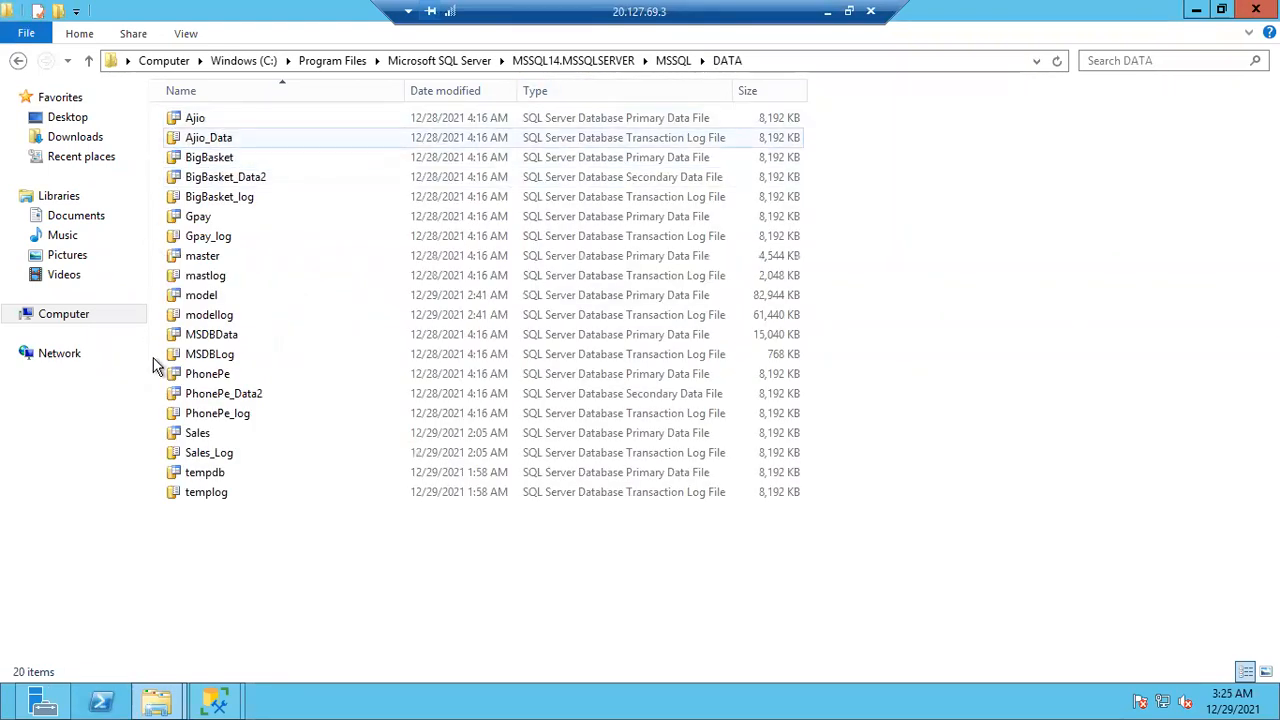
pyautogui.click(670, 62)
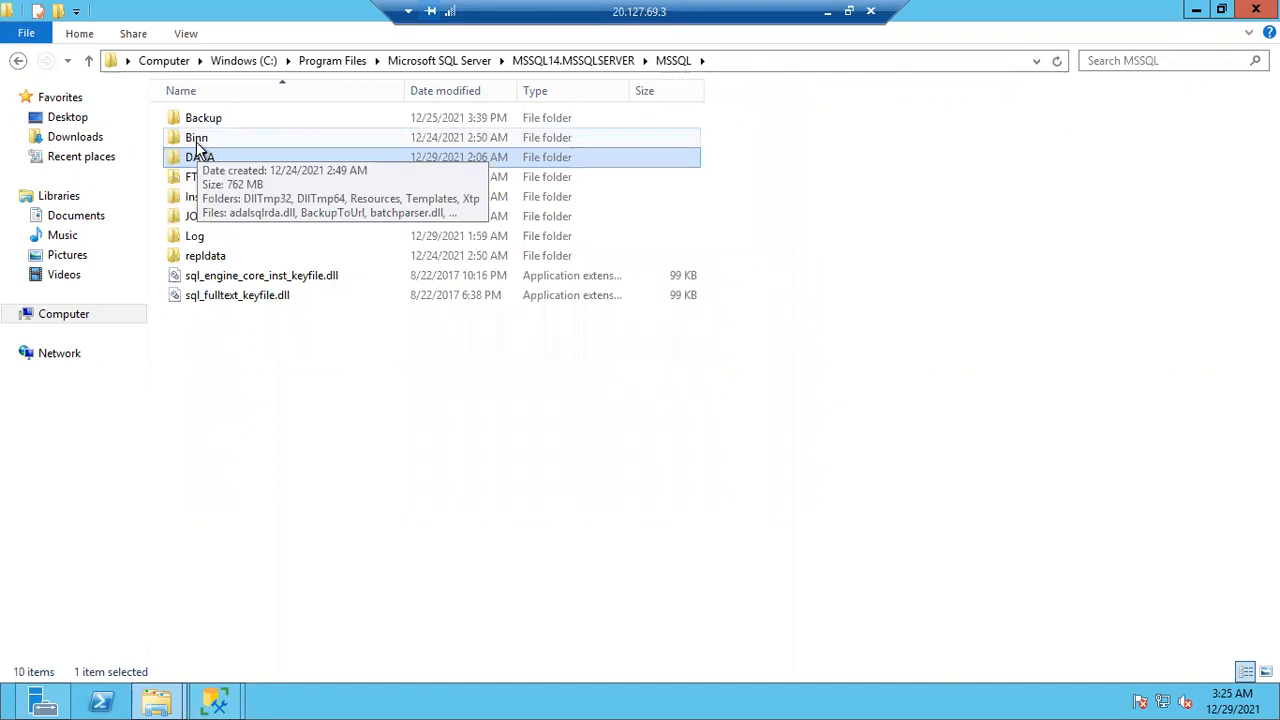
pyautogui.doubleClick(196, 141)
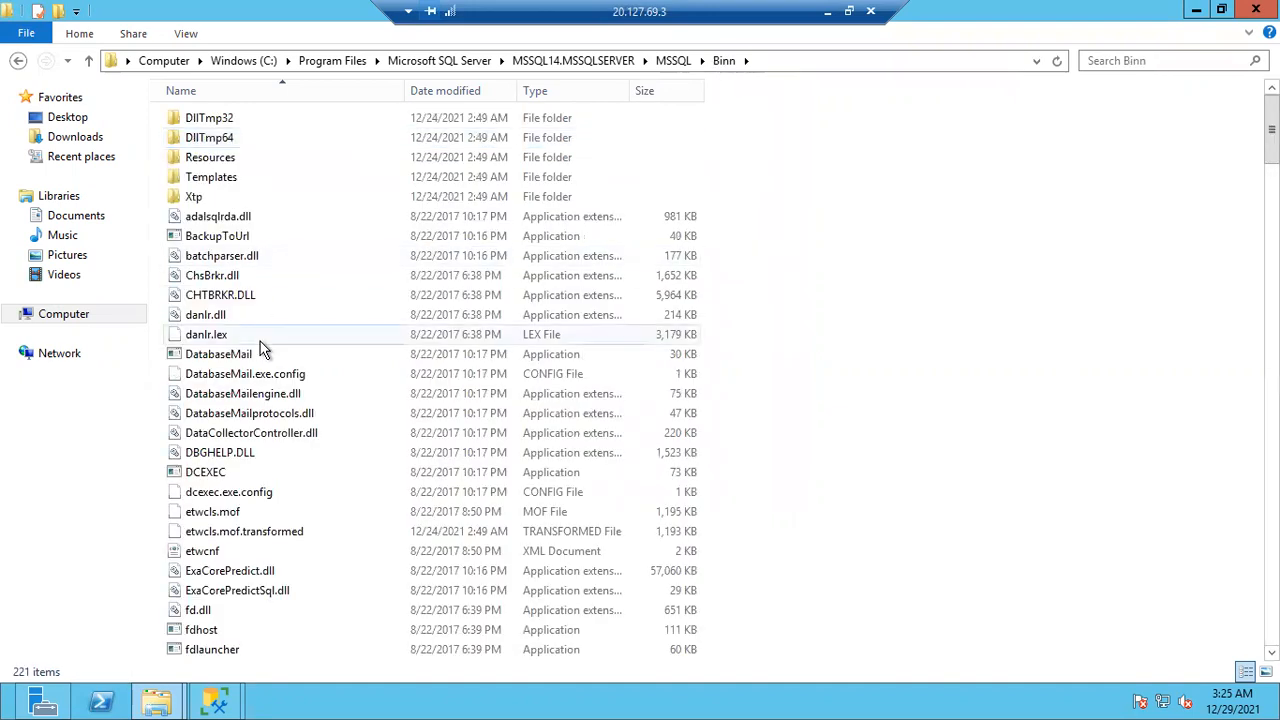
# - Locate the two mssqlsystemresource files in the Binn folder and widen the Type column to compare their file types
pyautogui.scroll(-12, 260, 348)
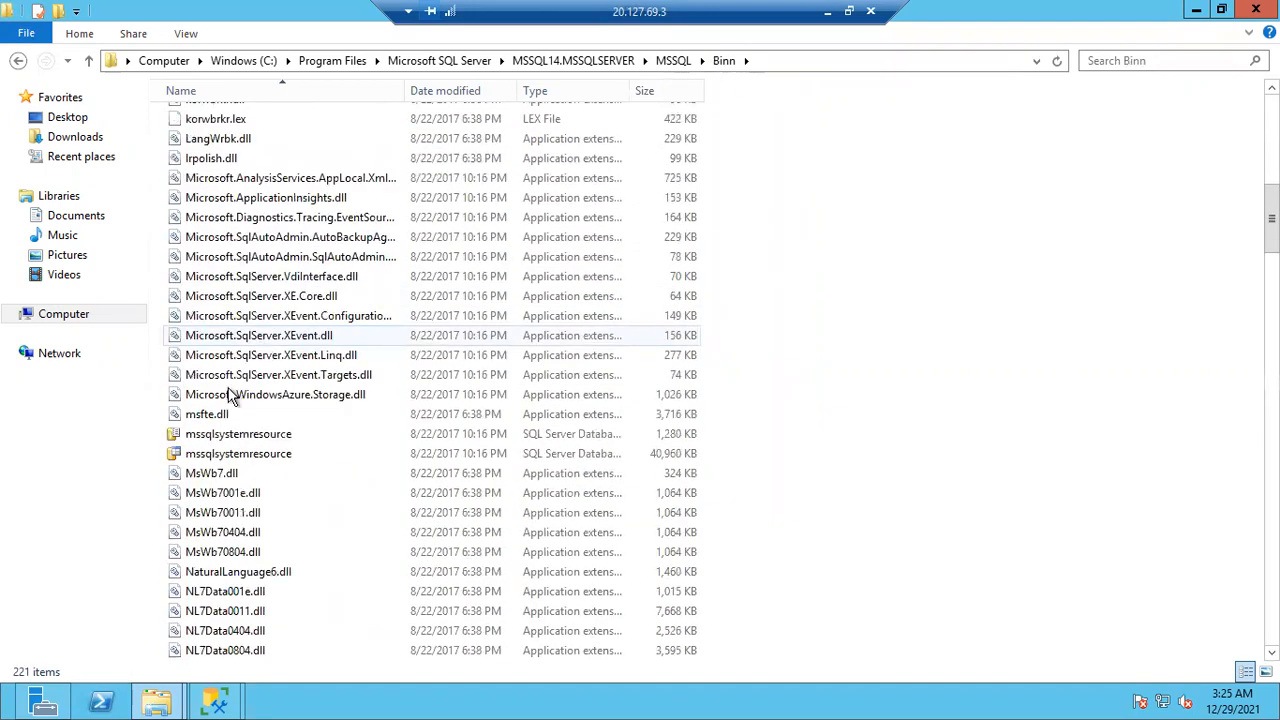
pyautogui.click(203, 456)
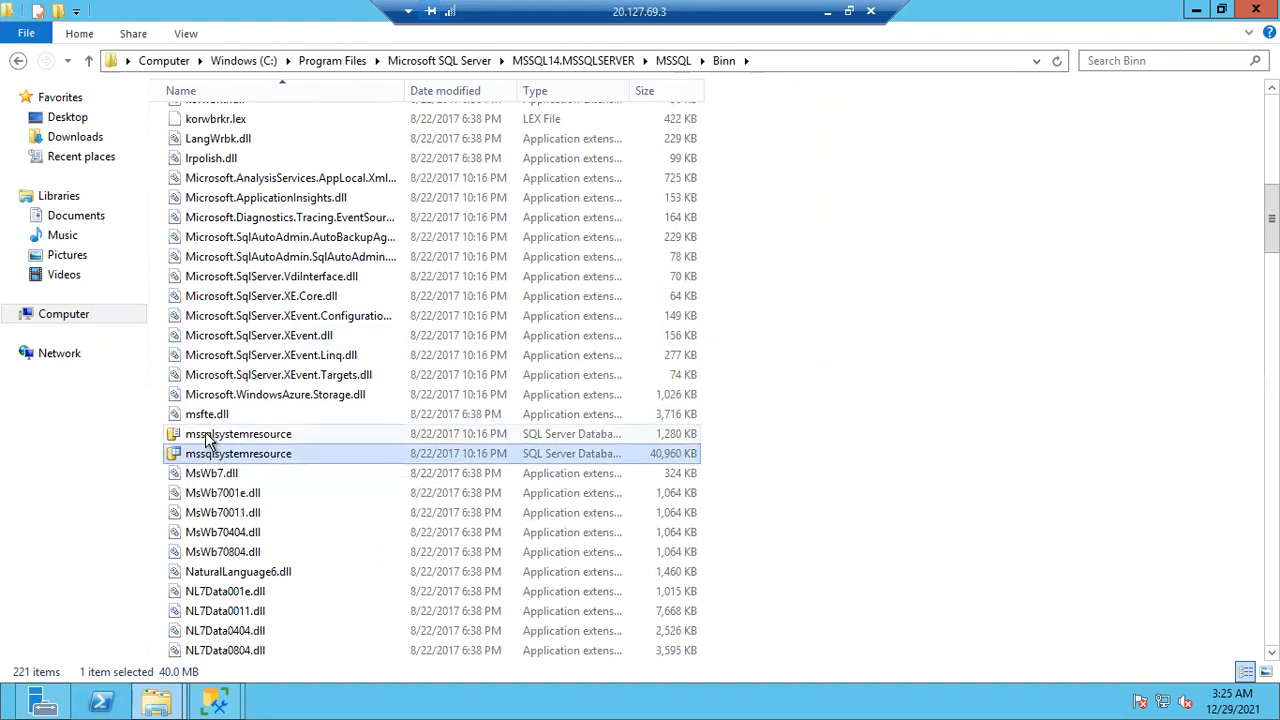
pyautogui.click(205, 436)
pyautogui.moveTo(630, 91); pyautogui.dragTo(834, 86)
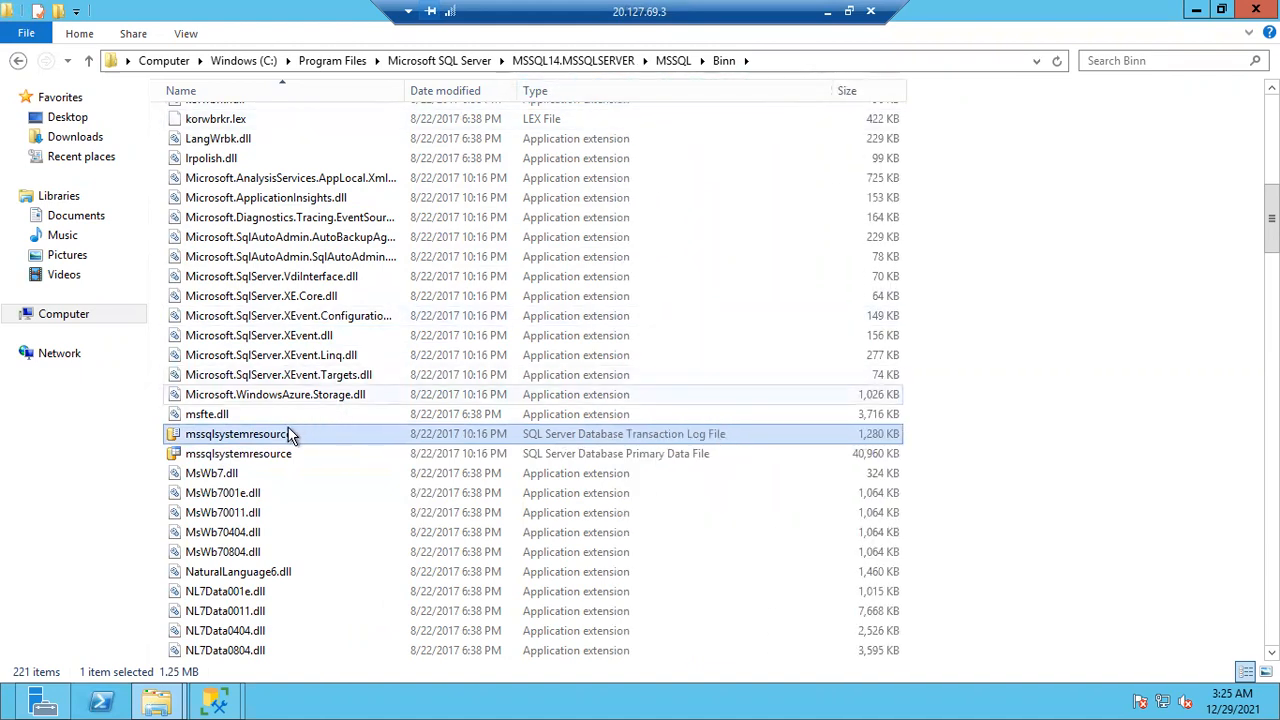
pyautogui.click(269, 454)
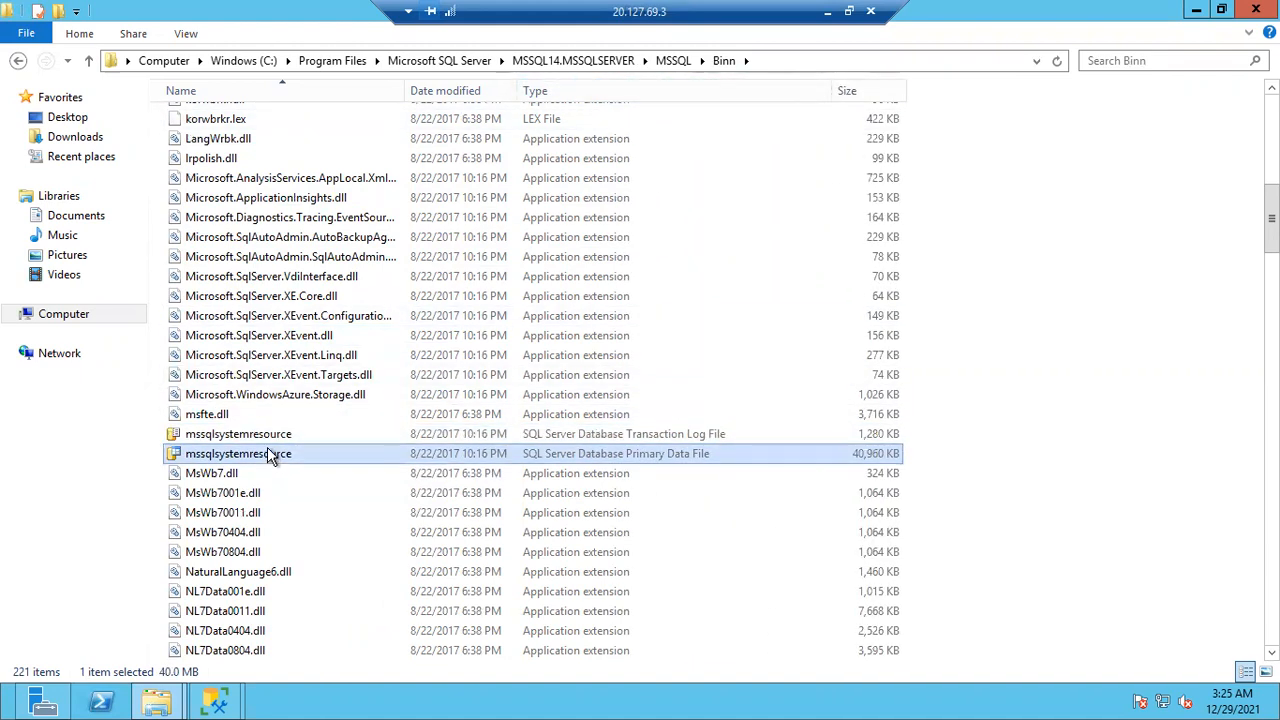
pyautogui.click(263, 441)
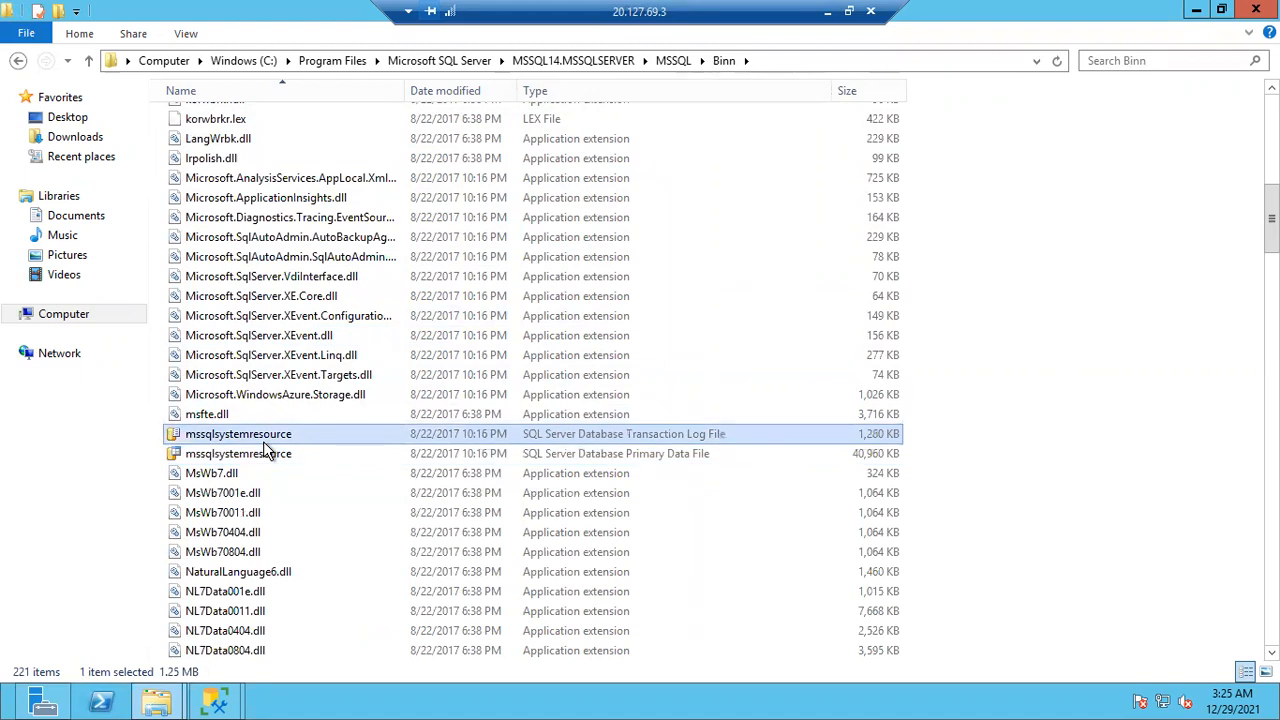
pyautogui.click(238, 457)
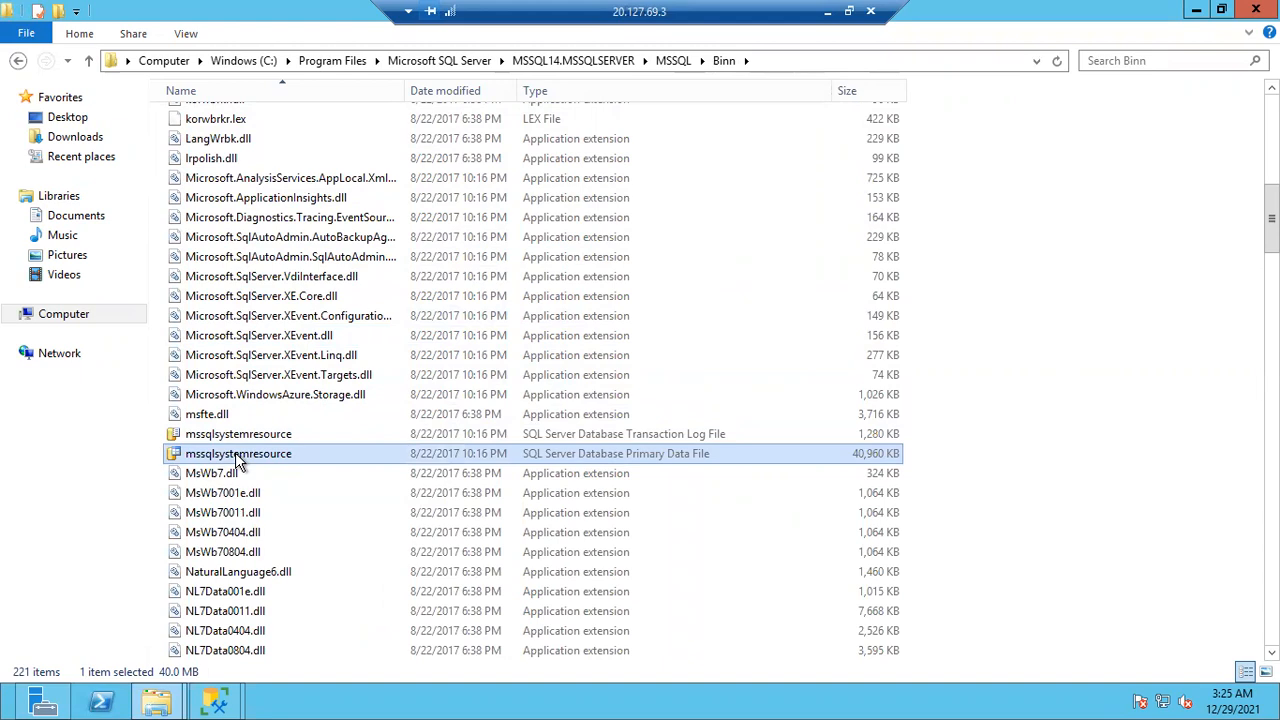
# - Switch back to the SQLQuery1 window in SQL Server Management Studio and point out the BATCH41 server node in Object Explorer
pyautogui.click(827, 11)
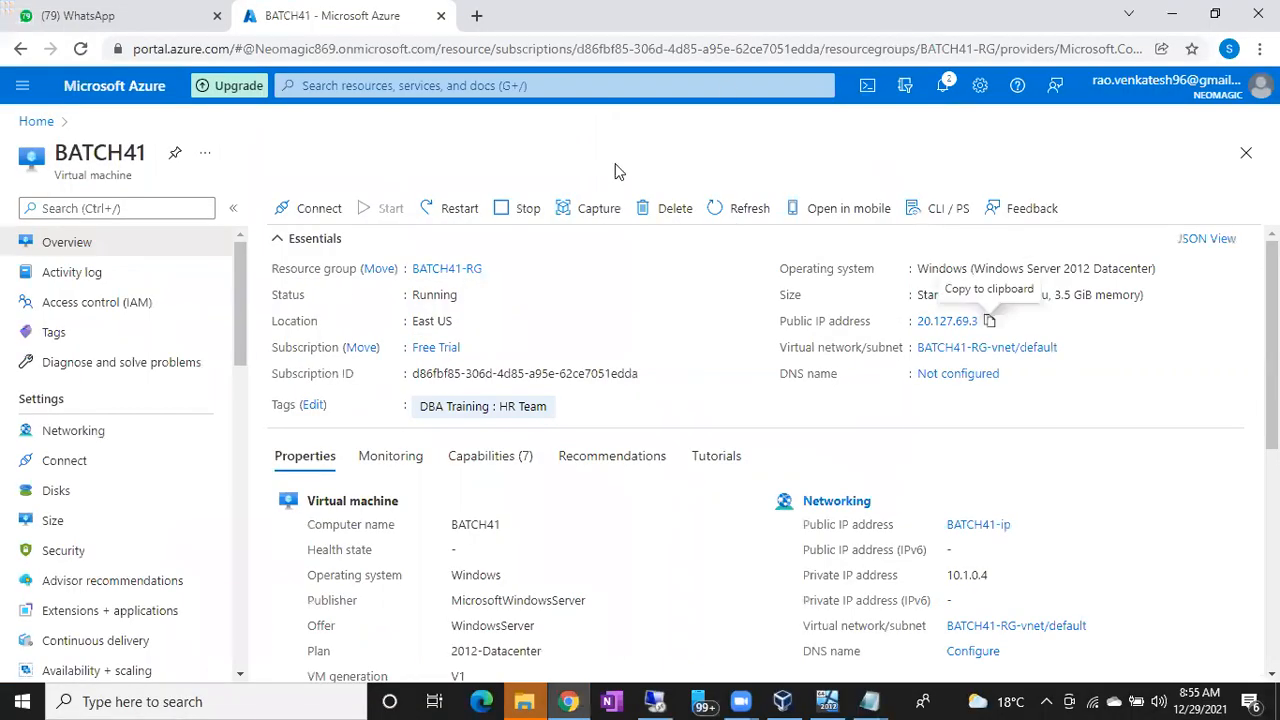
pyautogui.click(652, 701)
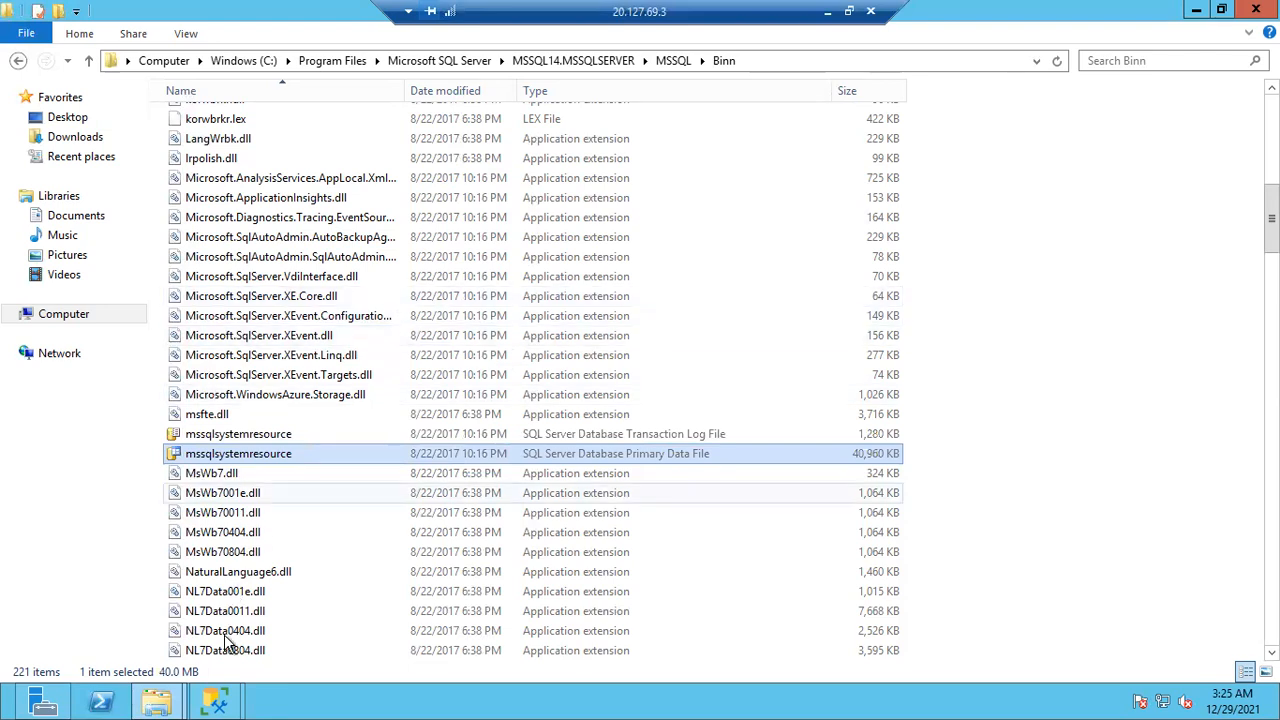
pyautogui.click(217, 699)
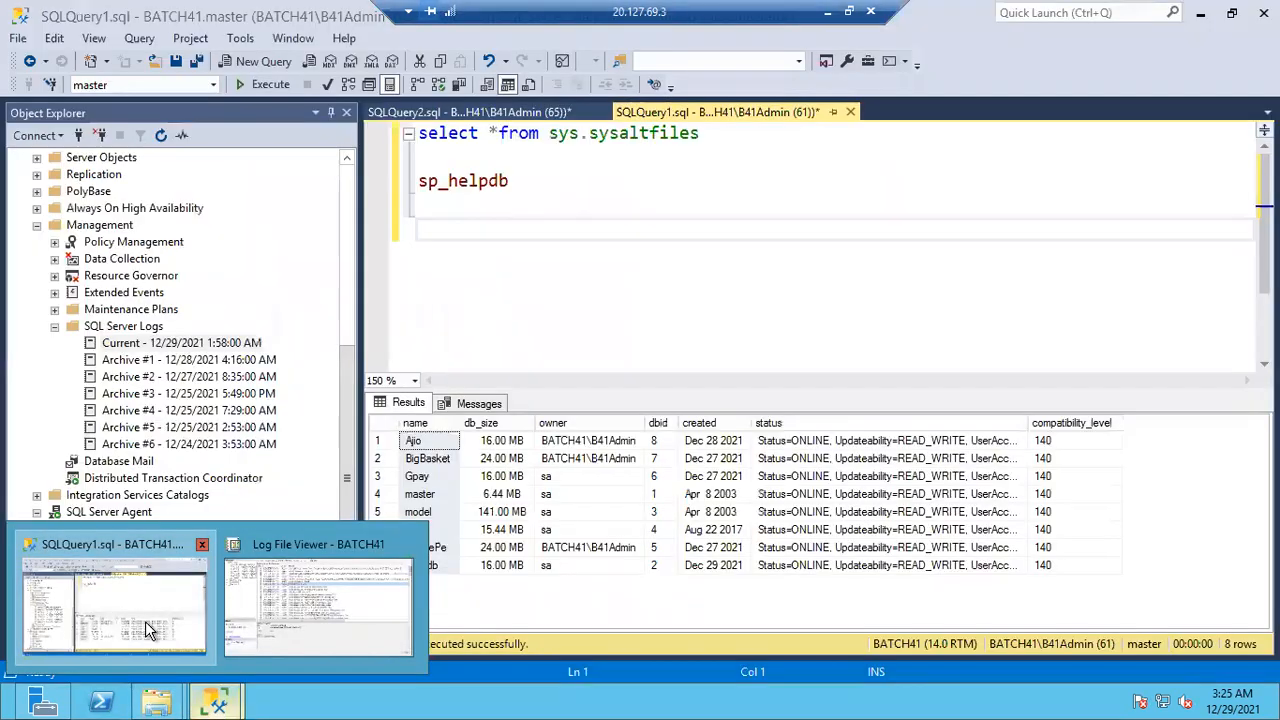
pyautogui.click(148, 628)
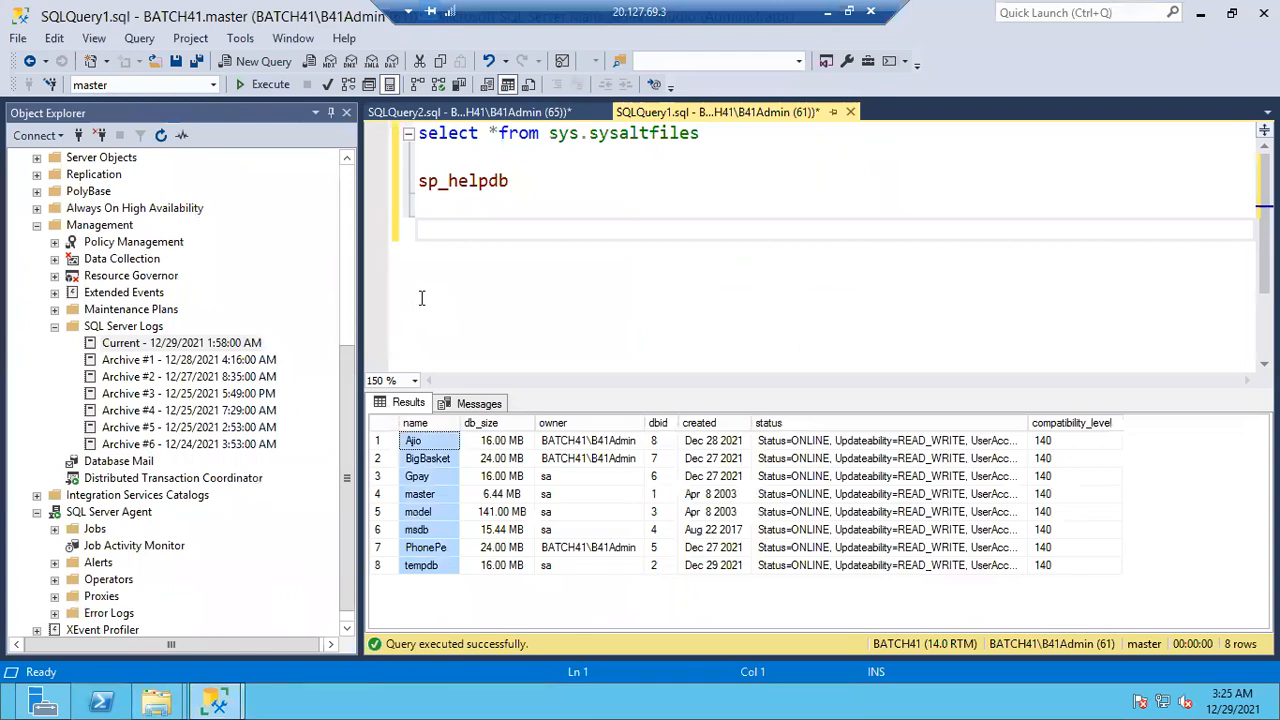
pyautogui.moveTo(346, 384); pyautogui.dragTo(343, 176)
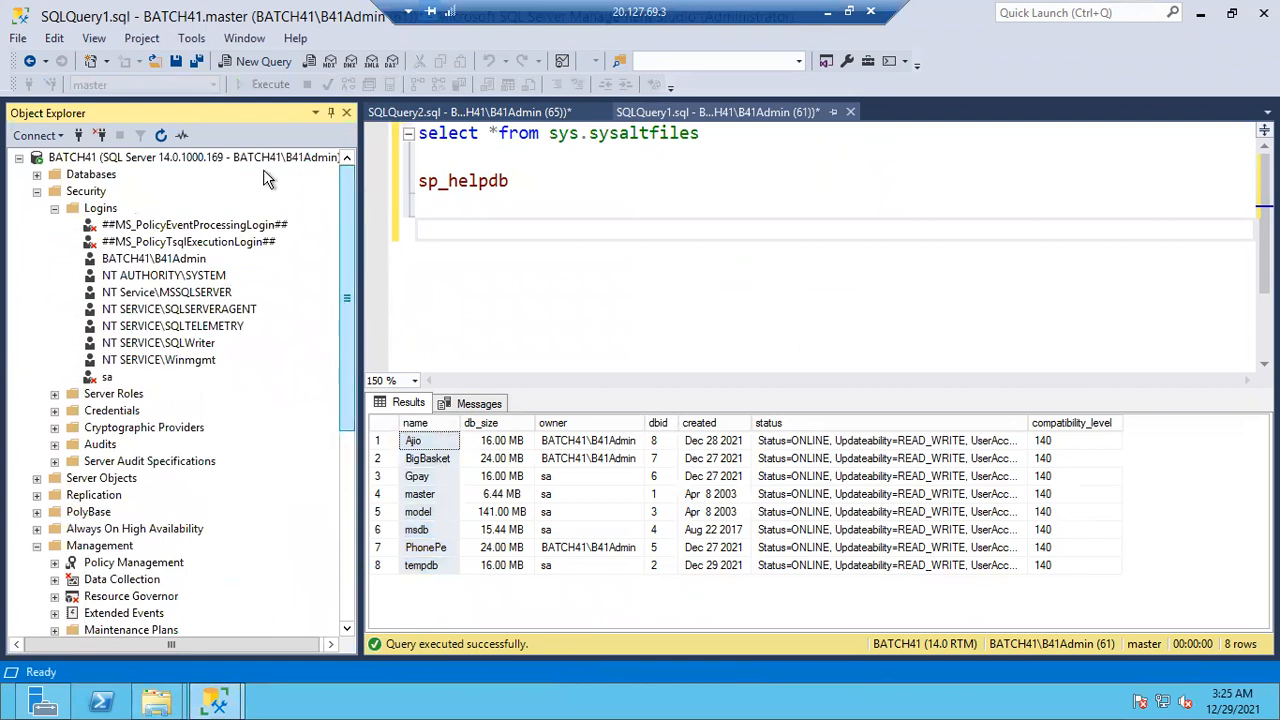
pyautogui.click(175, 160)
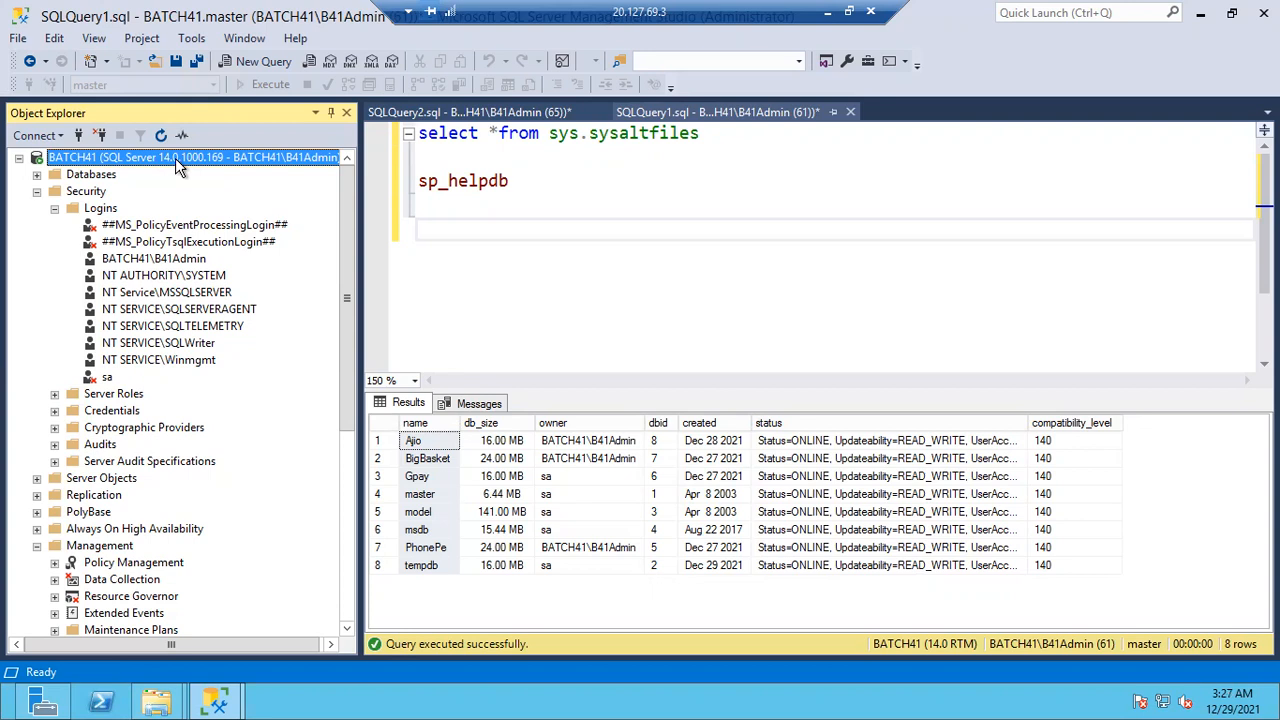
pyautogui.click(500, 247)
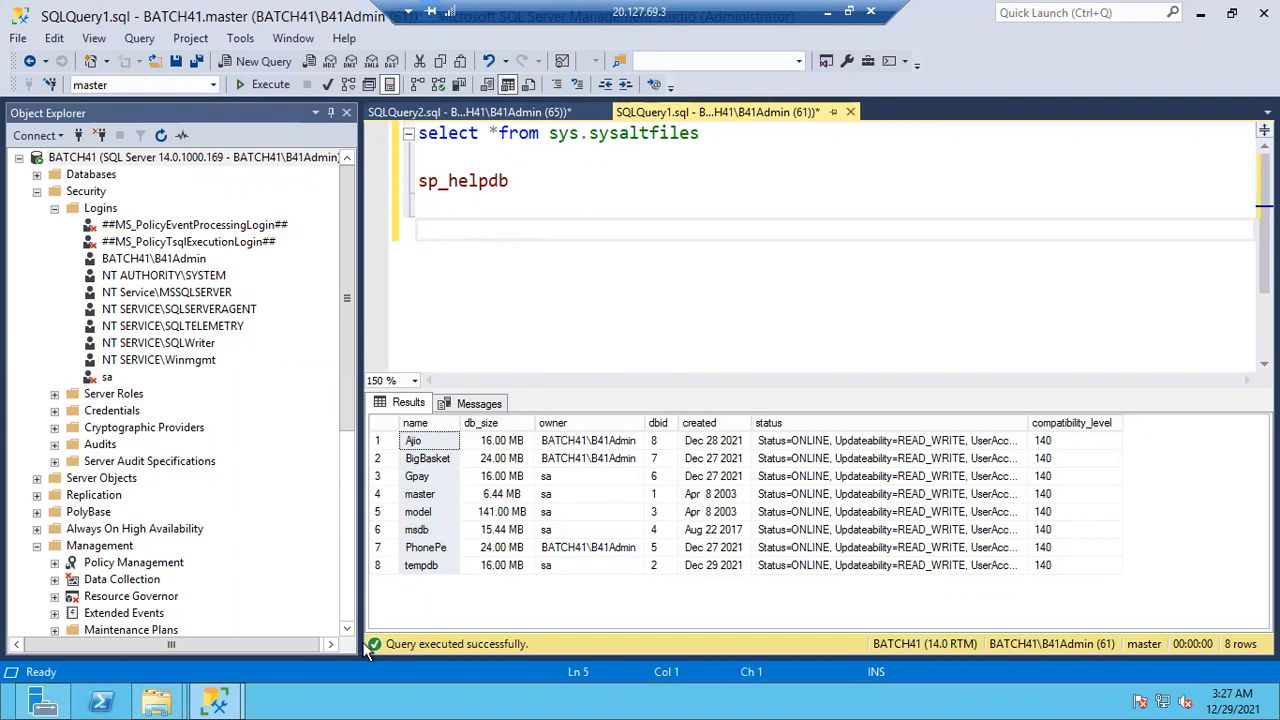
# - Try to launch Event Viewer with the Run command "eventviewr"
pyautogui.press('super+r')
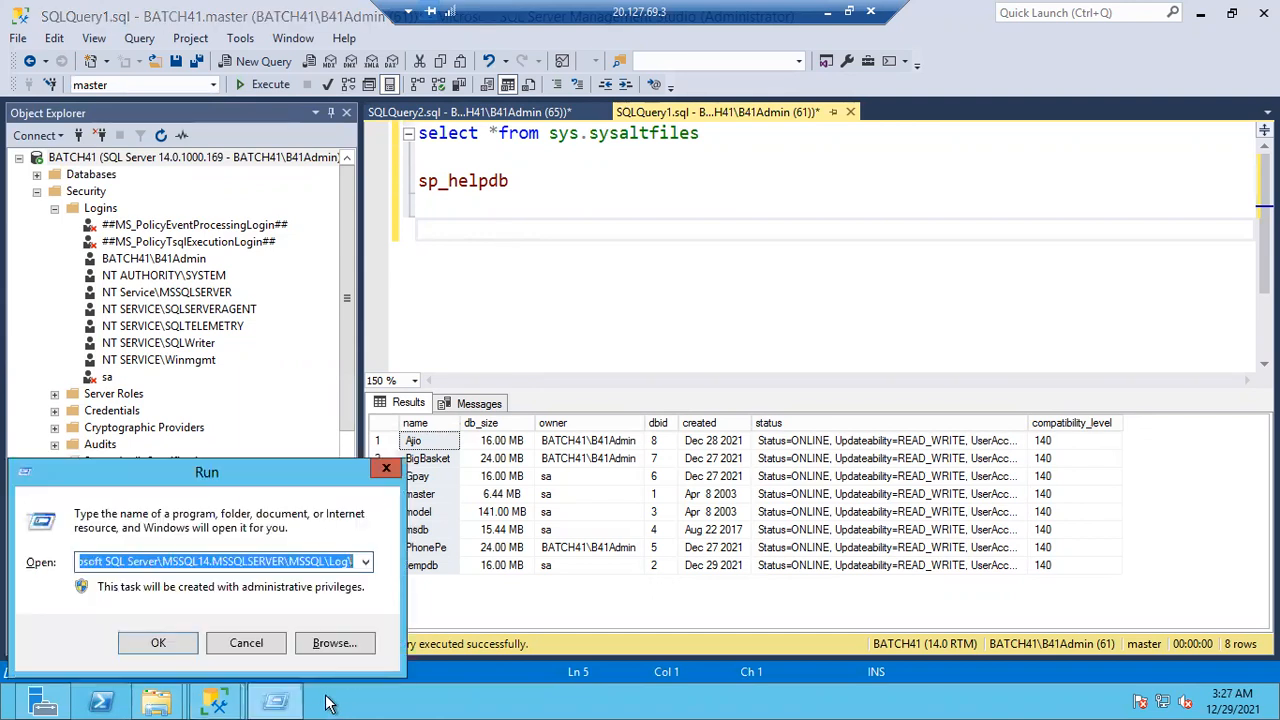
pyautogui.write('eventviewr')
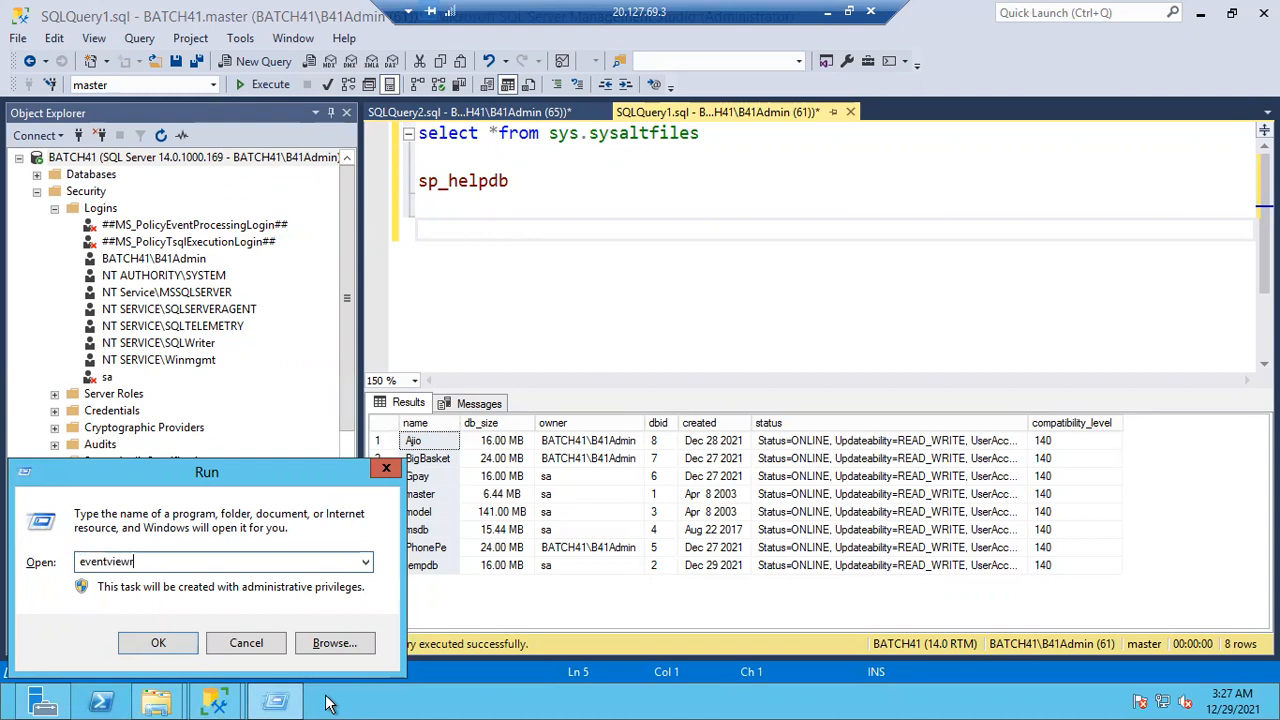
pyautogui.press('Return')
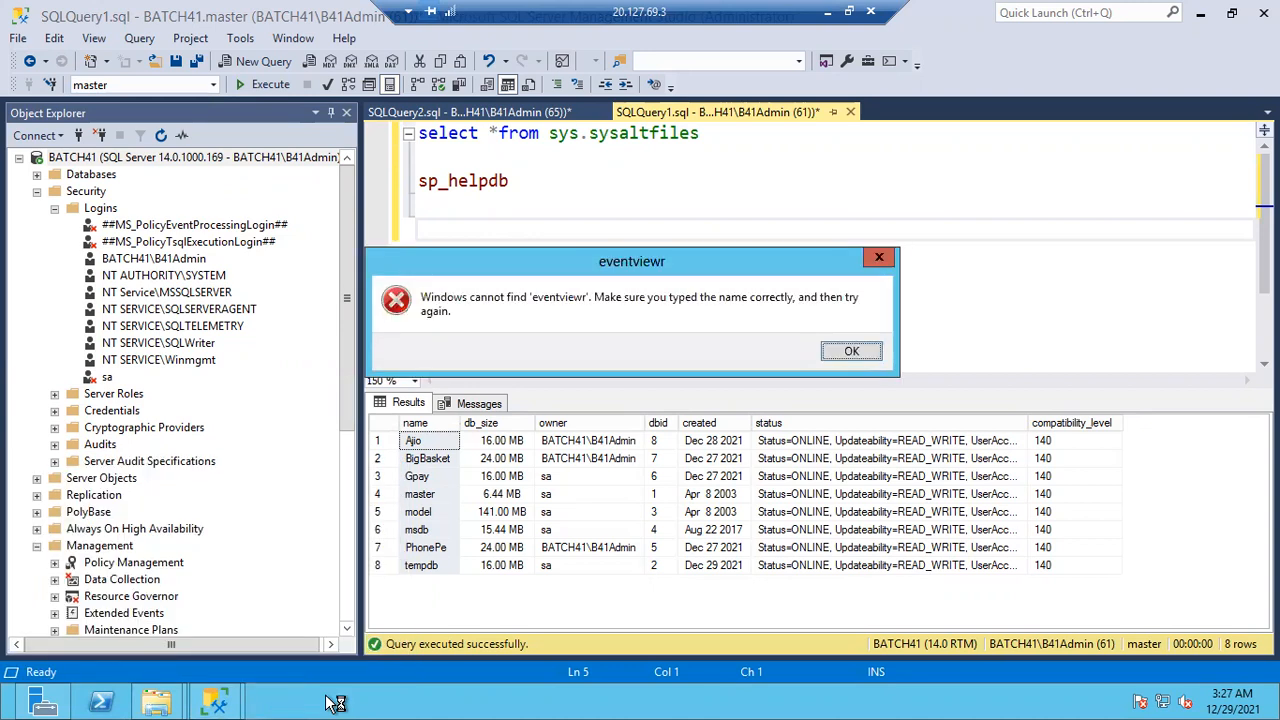
pyautogui.press('Return')
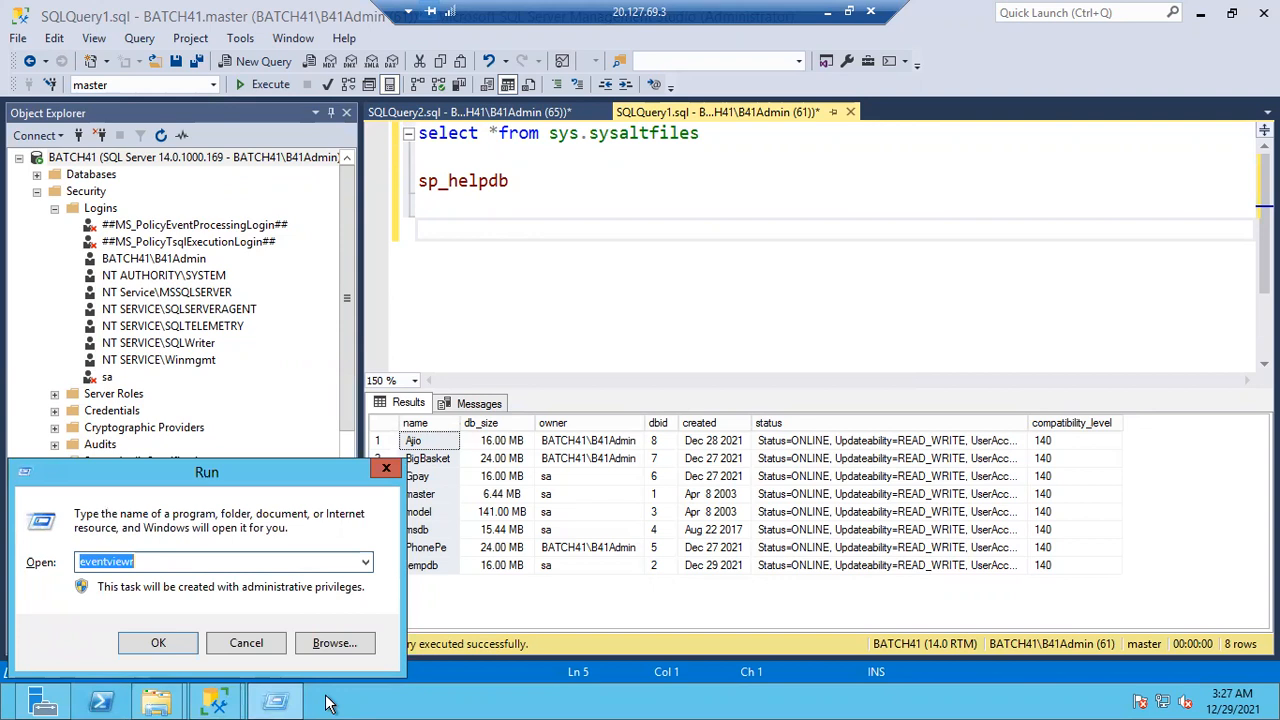
# - Launch Event Viewer with the Run command "Eventvwr" and maximize its window
pyautogui.write('Eventvwr')
pyautogui.press('Return')
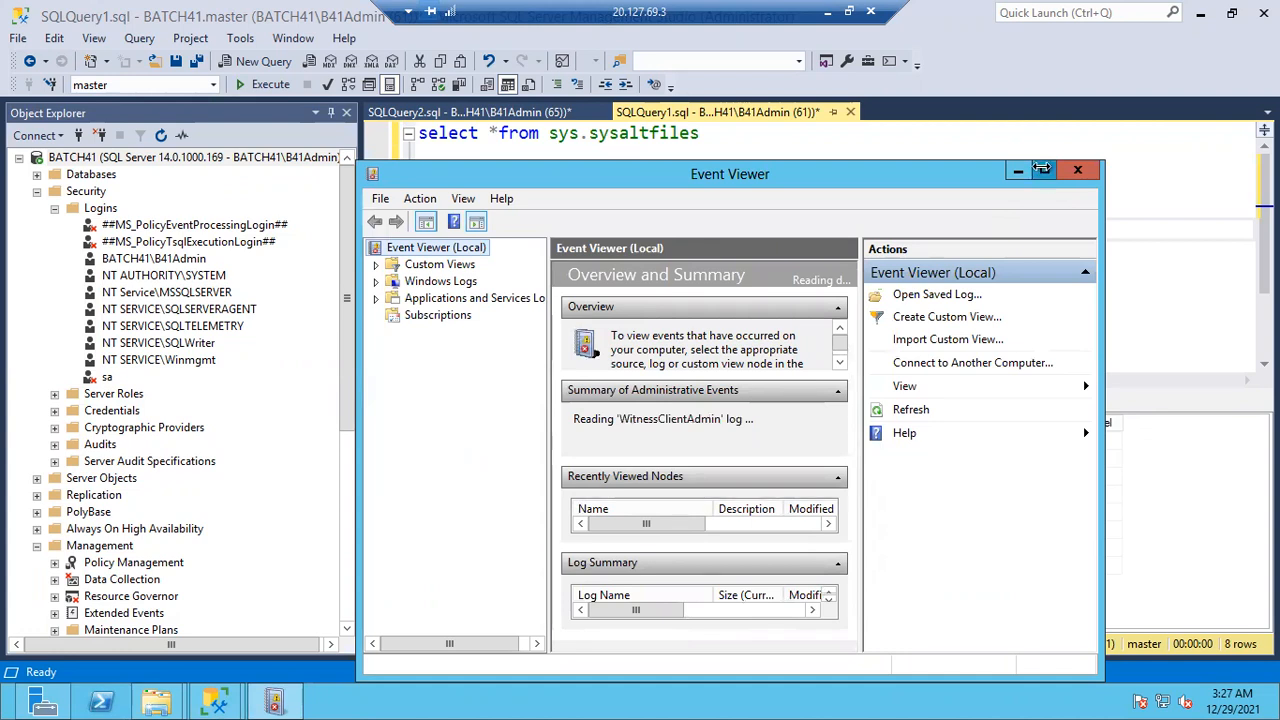
pyautogui.click(1045, 173)
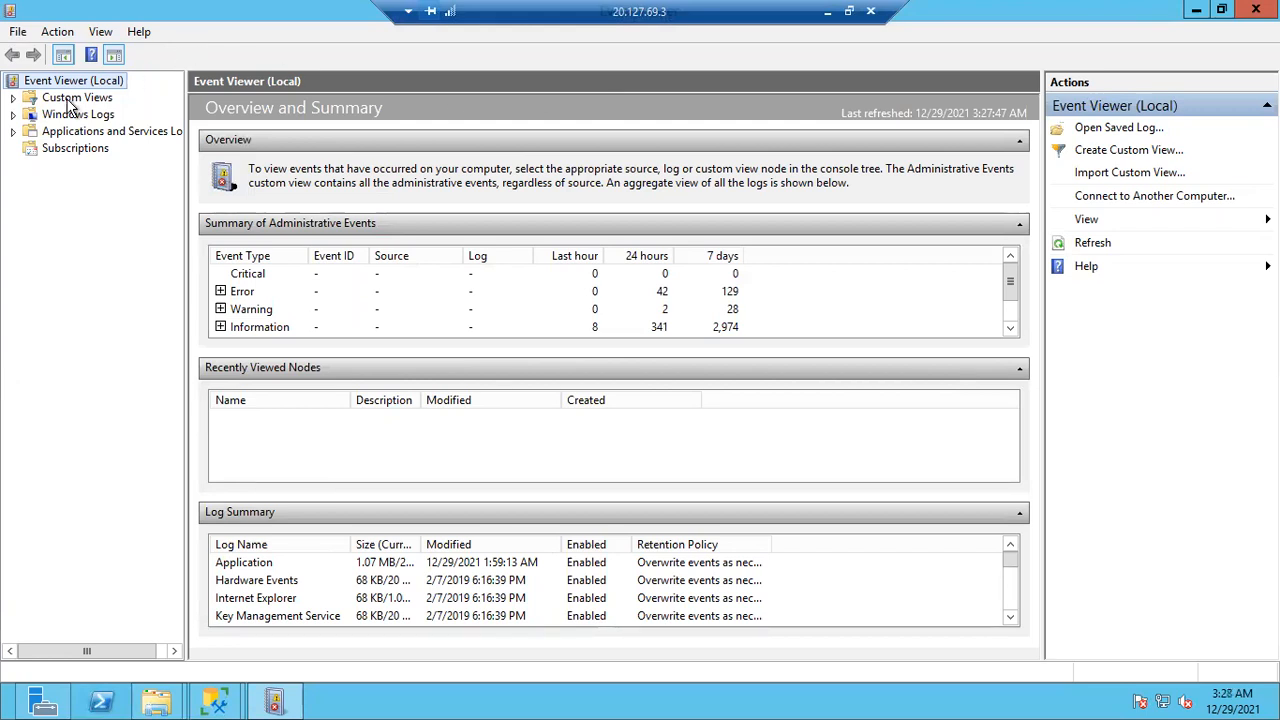
# - Open the Application log under Windows Logs and view the newest Defrag error event
pyautogui.click(14, 115)
pyautogui.click(74, 134)
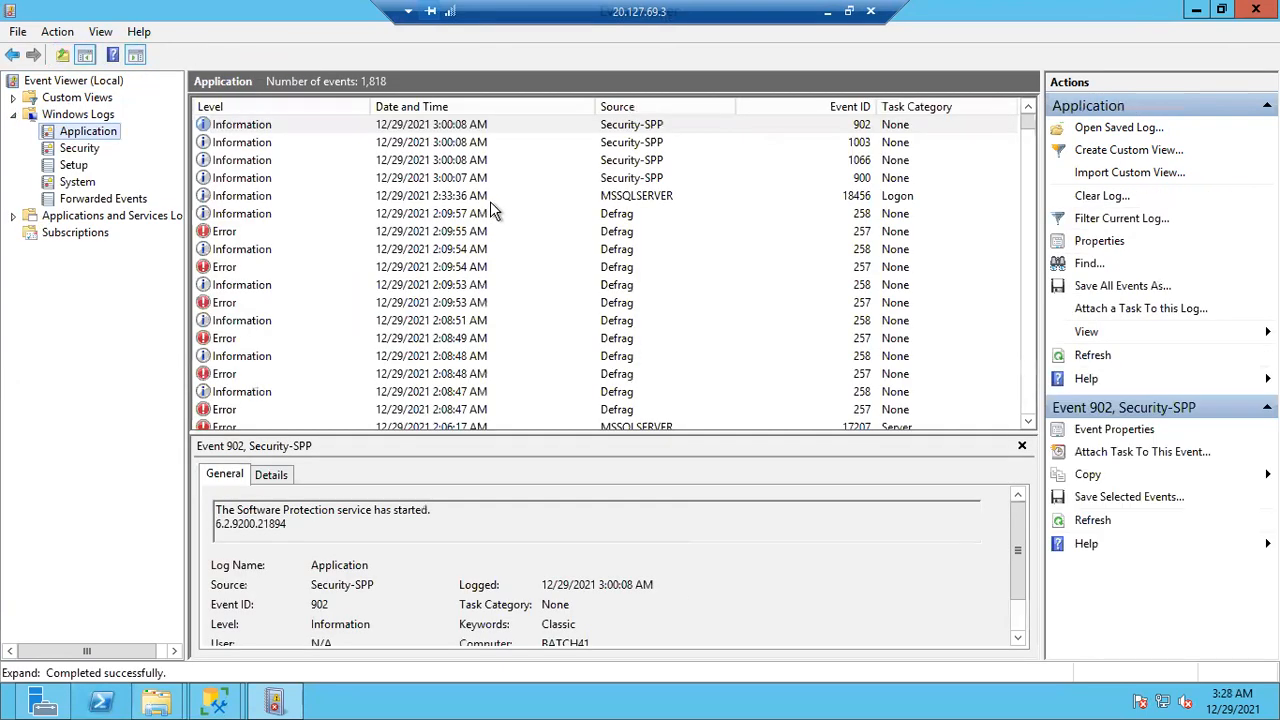
pyautogui.click(240, 231)
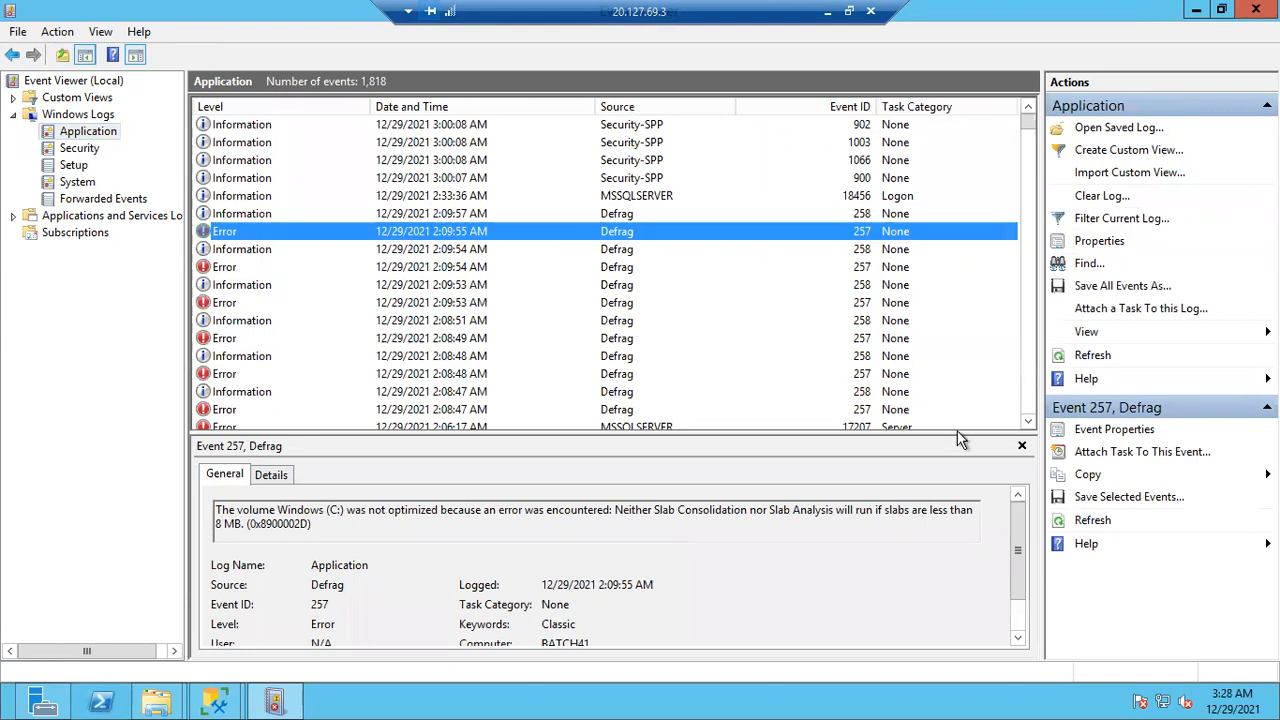
# - Set up a filter on the Application log for the Error and Critical event levels
pyautogui.click(1108, 220)
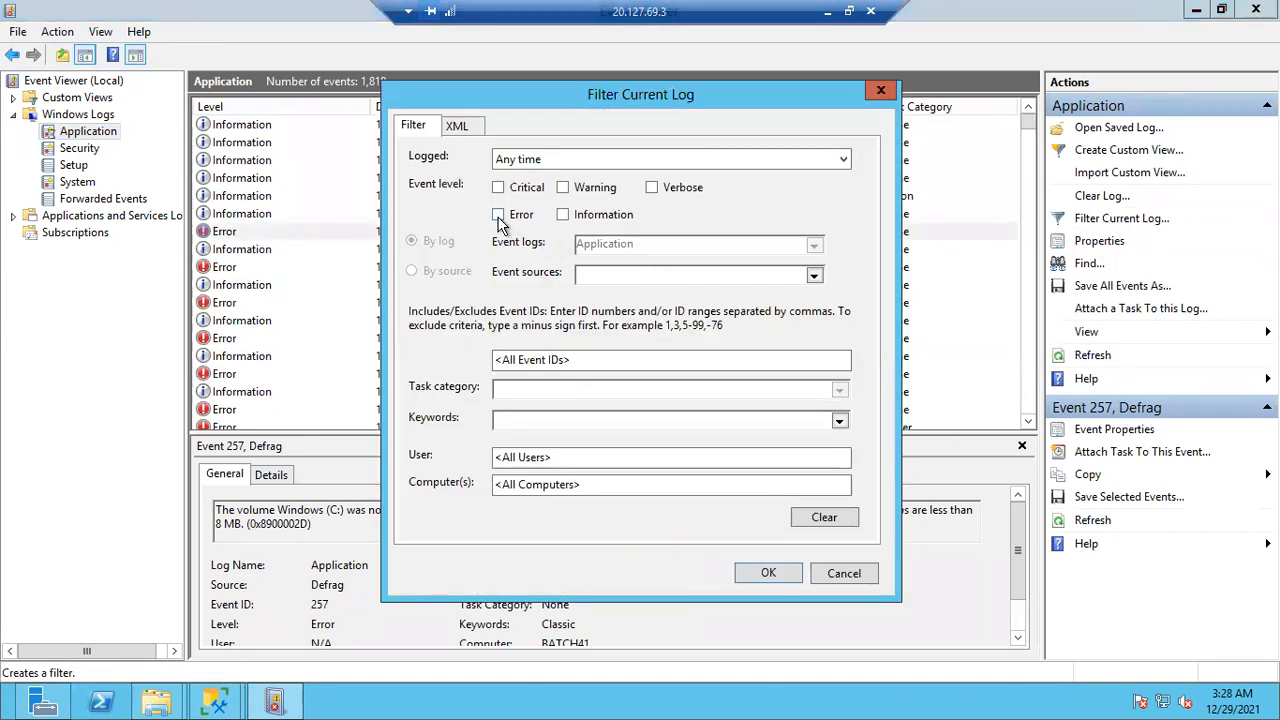
pyautogui.click(499, 216)
pyautogui.click(503, 188)
# - Restrict the filter to the MSSQLSERVER event source and apply it to the Application log
pyautogui.click(814, 276)
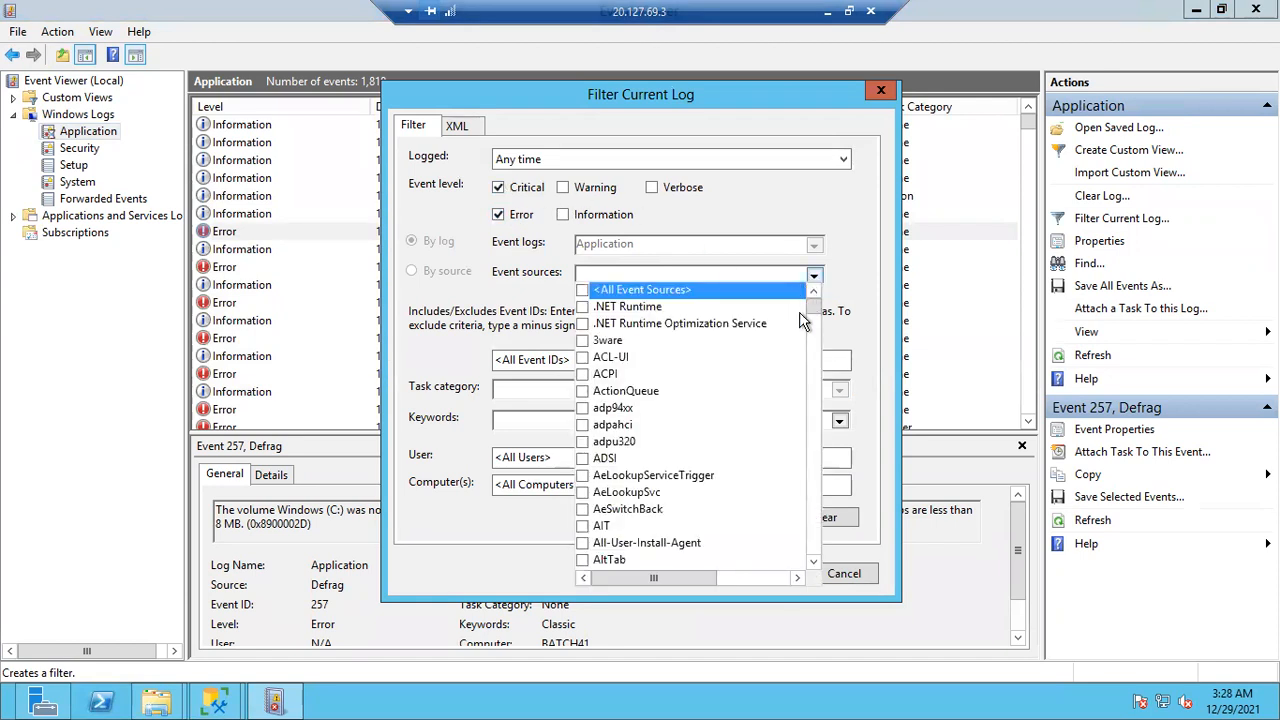
pyautogui.scroll(-20, 755, 442)
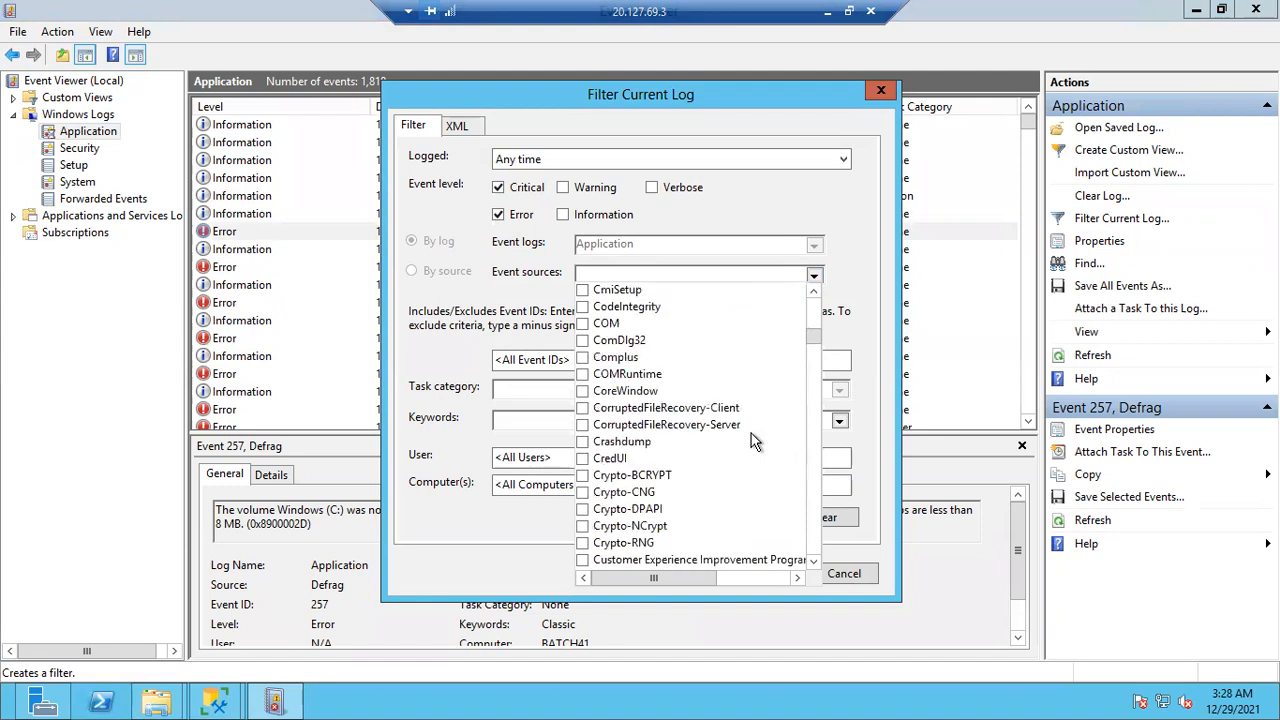
pyautogui.scroll(-20, 755, 442)
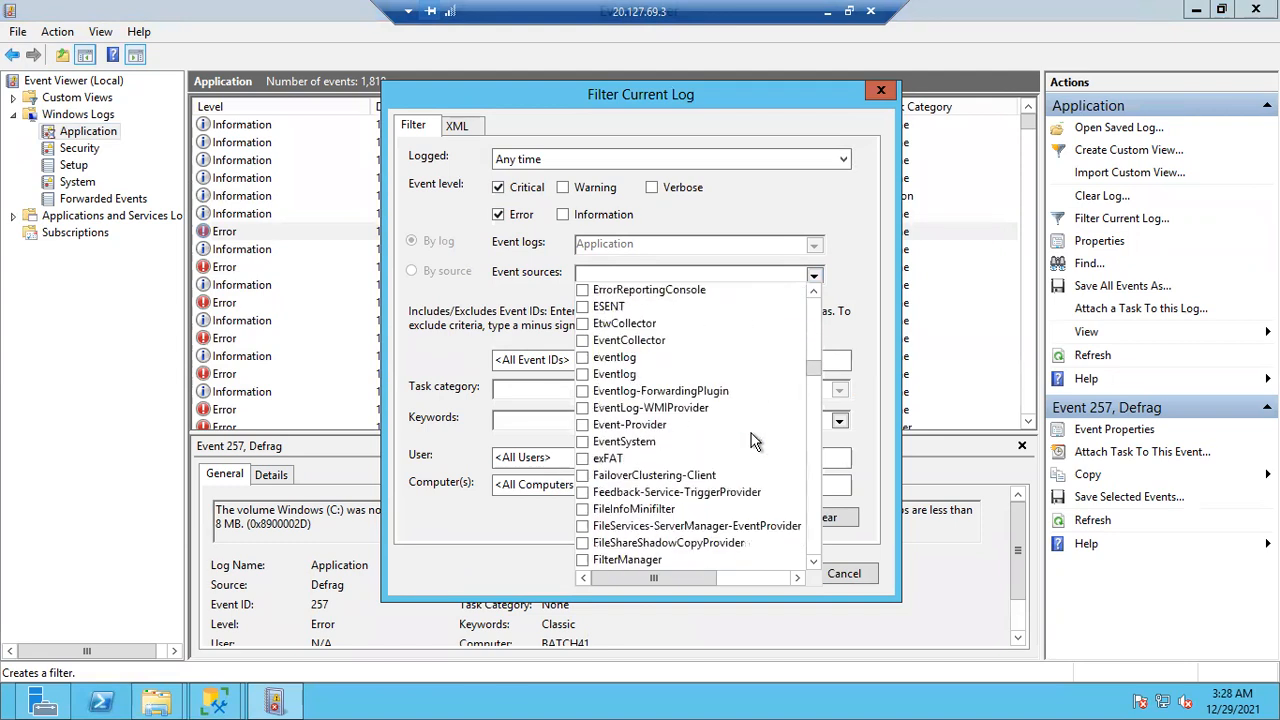
pyautogui.scroll(-20, 755, 442)
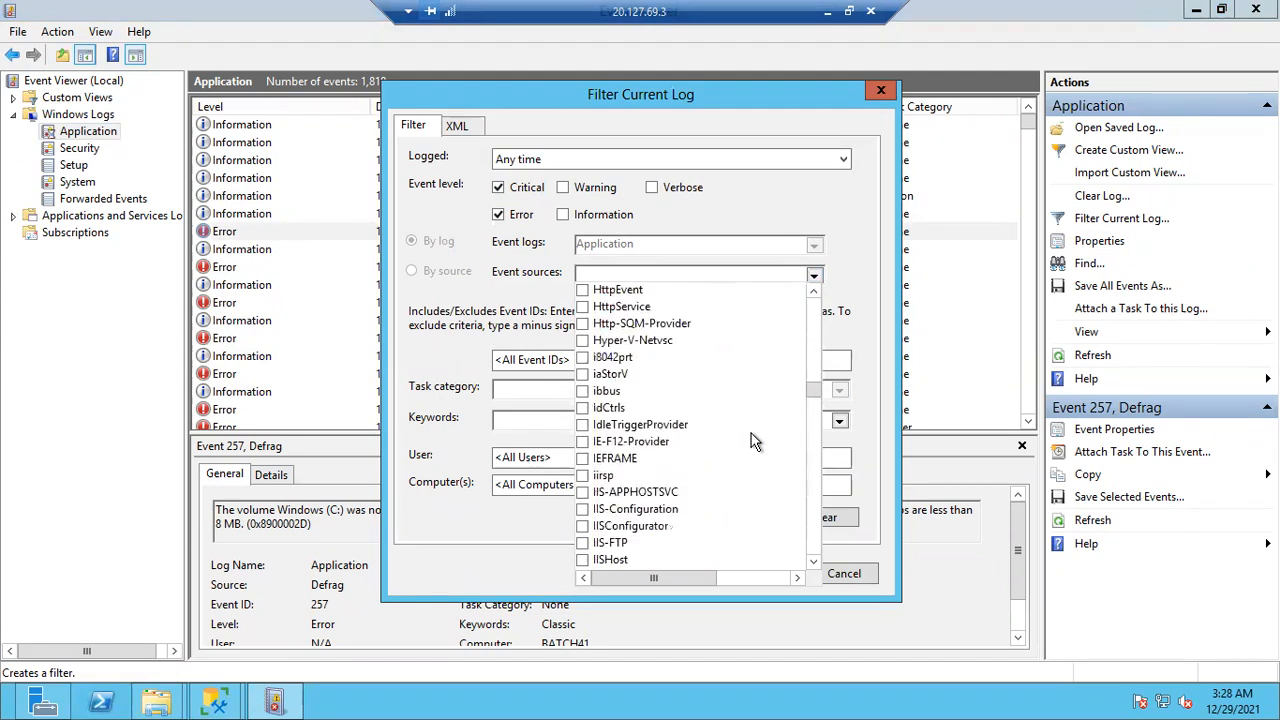
pyautogui.scroll(-20, 755, 442)
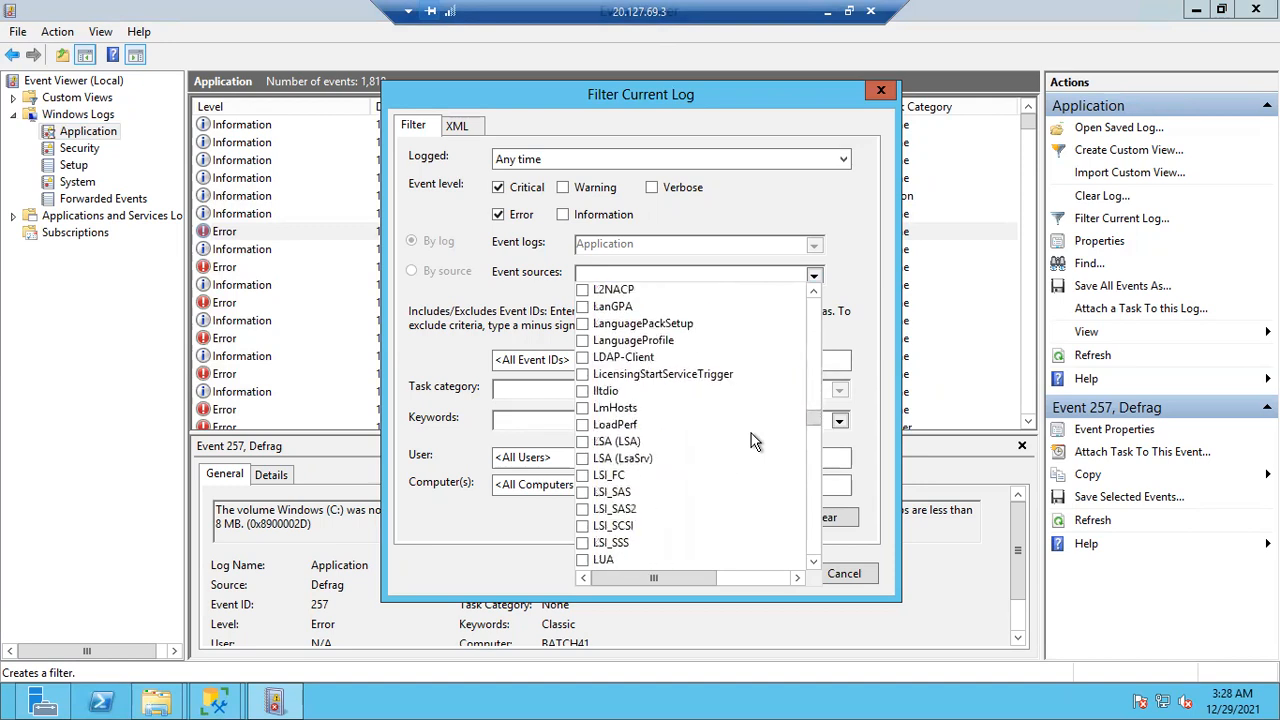
pyautogui.scroll(-4, 755, 442)
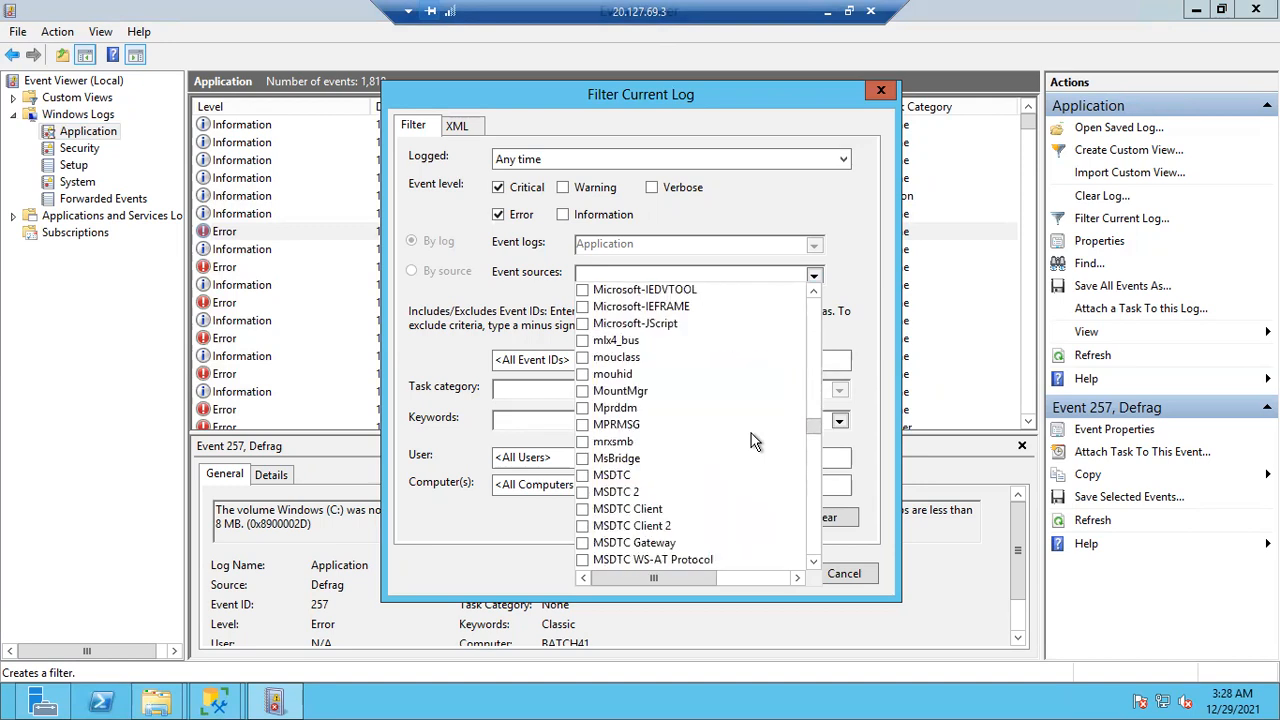
pyautogui.scroll(-1, 755, 442)
pyautogui.scroll(-3, 755, 442)
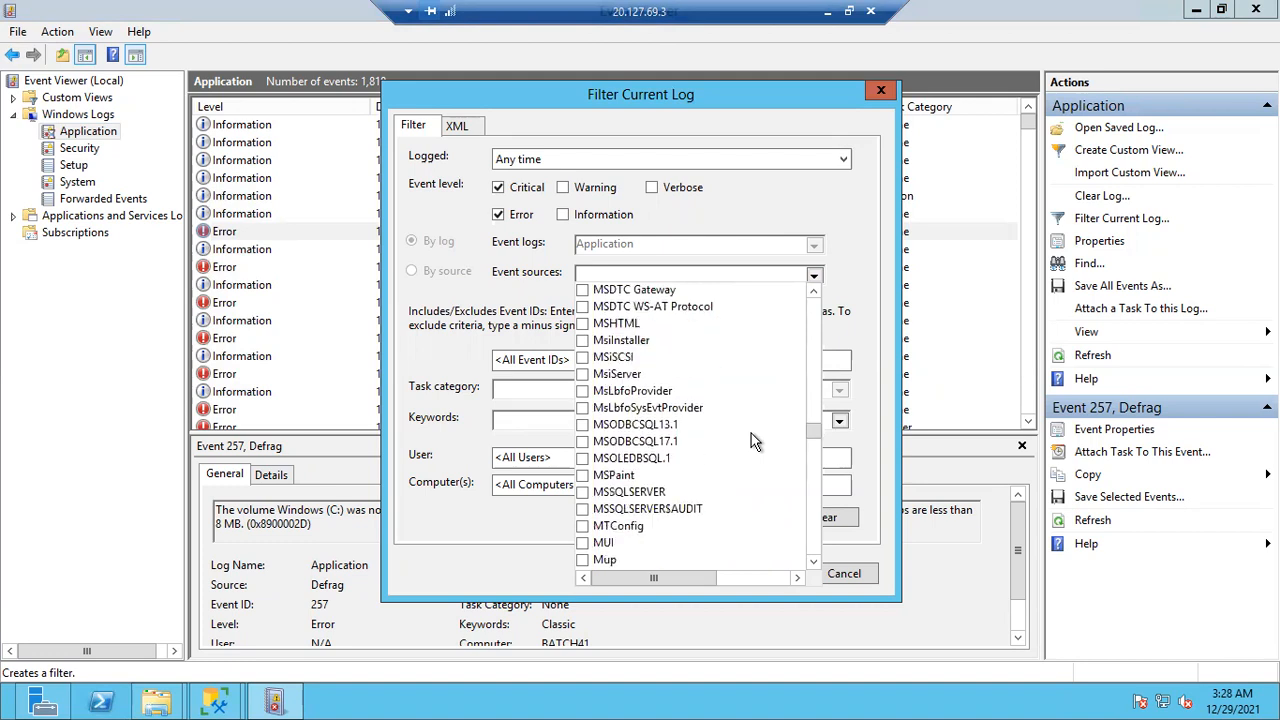
pyautogui.scroll(-1, 755, 442)
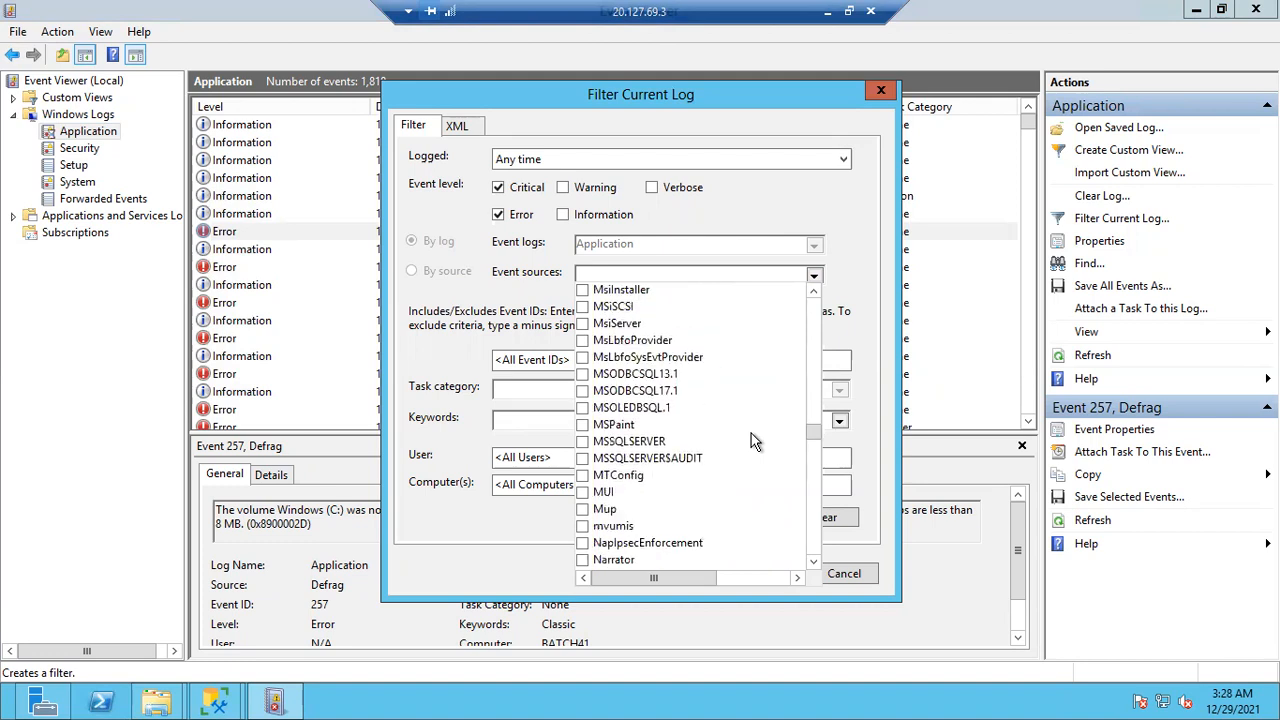
pyautogui.click(583, 442)
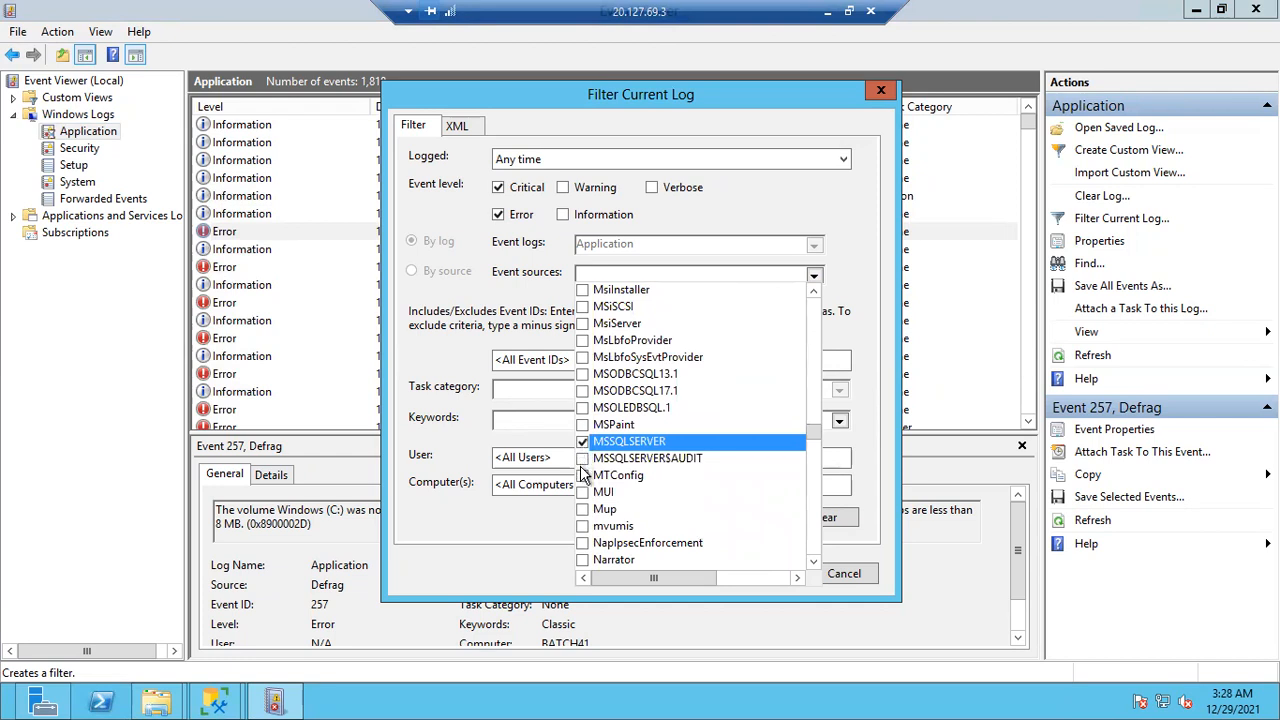
pyautogui.scroll(-4, 590, 488)
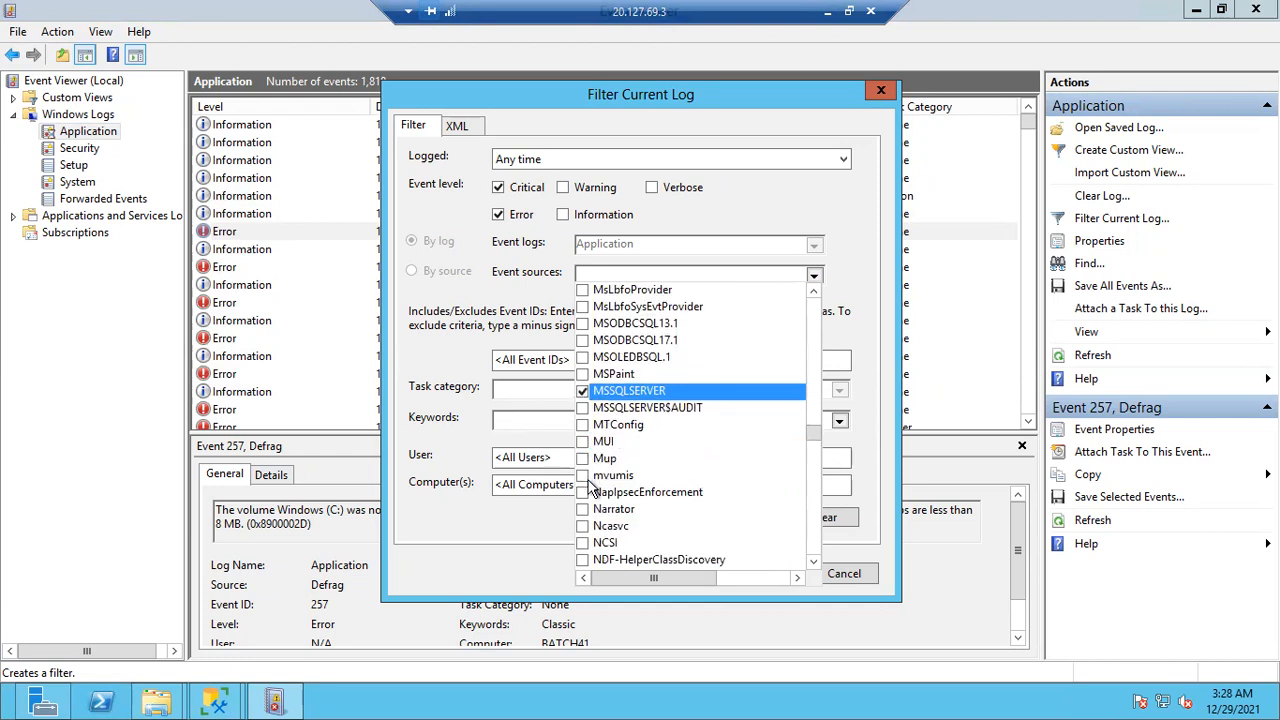
pyautogui.scroll(-4, 590, 488)
pyautogui.scroll(6, 590, 488)
pyautogui.scroll(1, 600, 470)
pyautogui.click(519, 297)
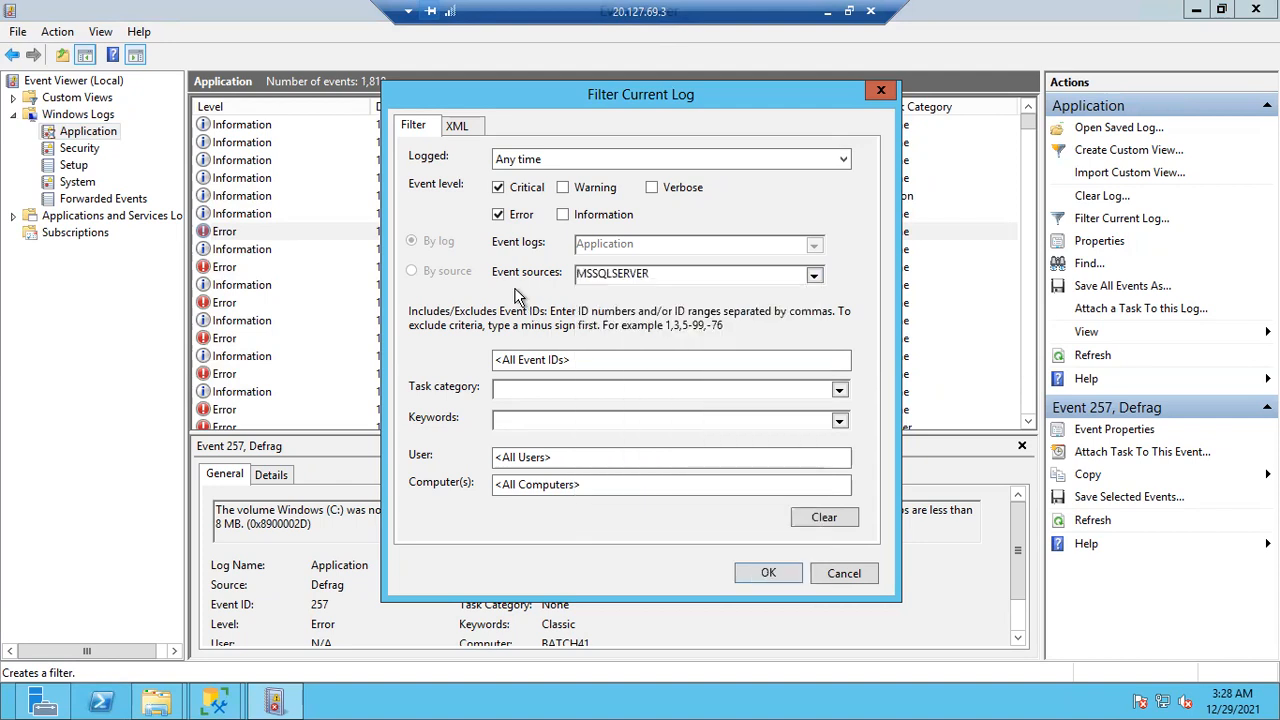
pyautogui.click(767, 577)
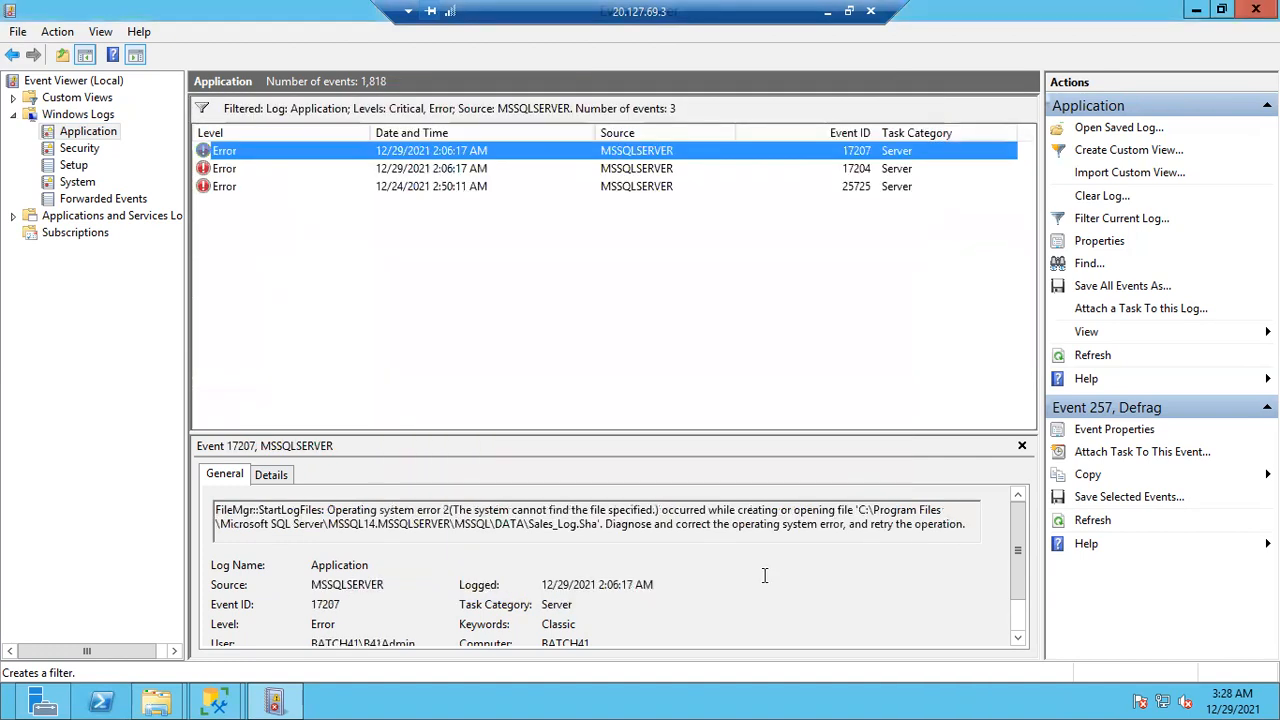